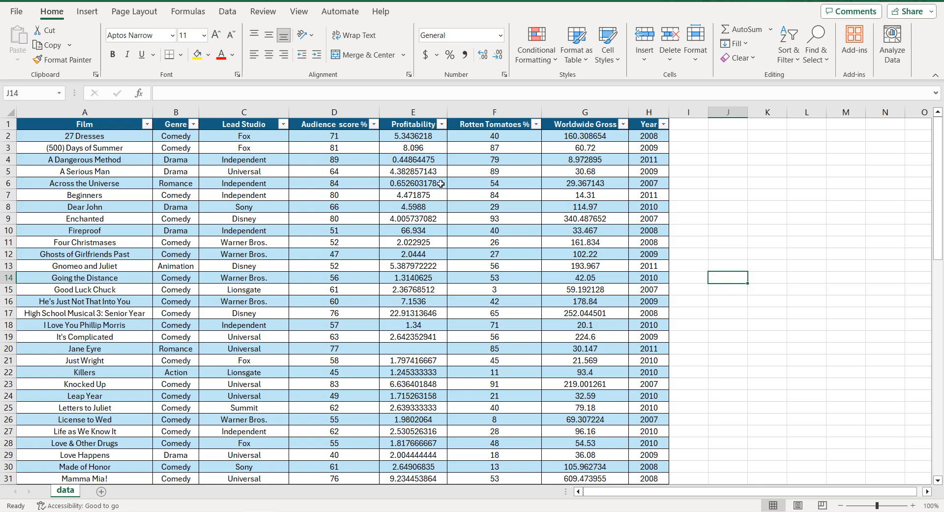
Insert a PivotTable based on the film data table (Table1) in a new worksheet
click(146, 212)
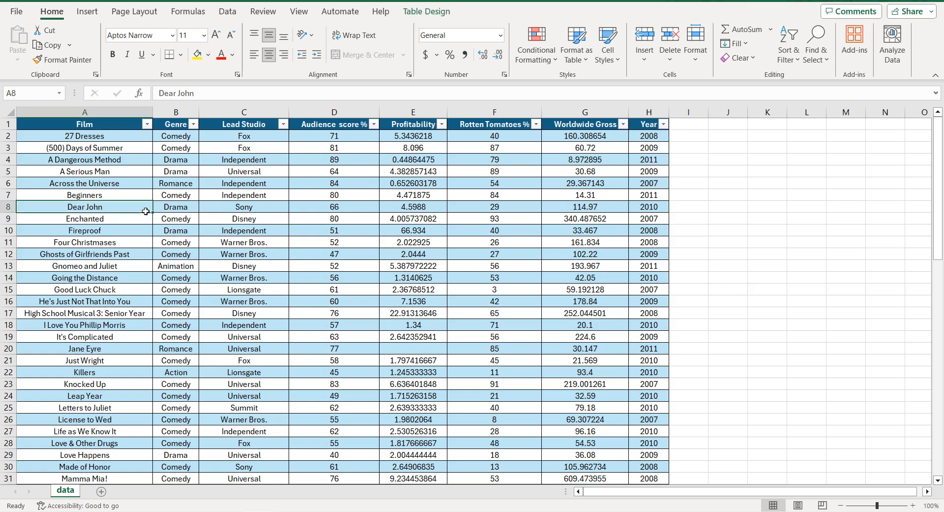
click(88, 12)
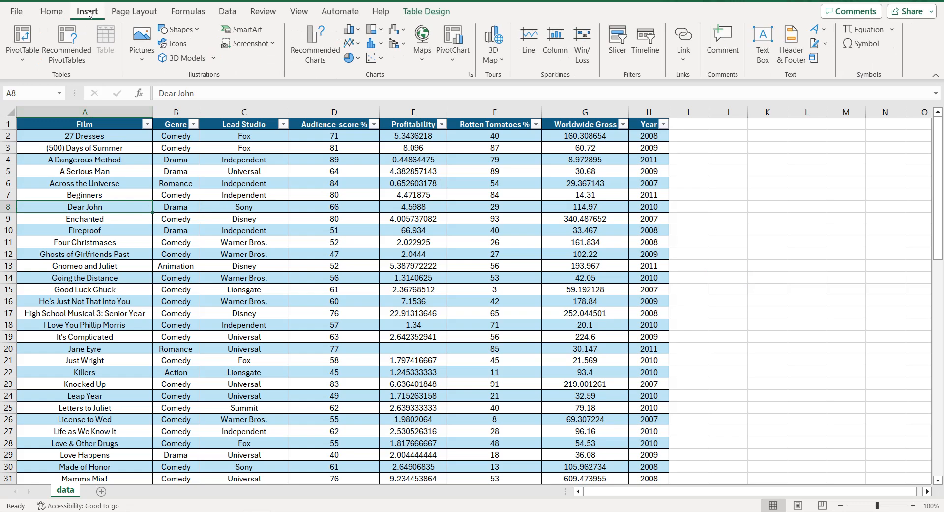
click(23, 41)
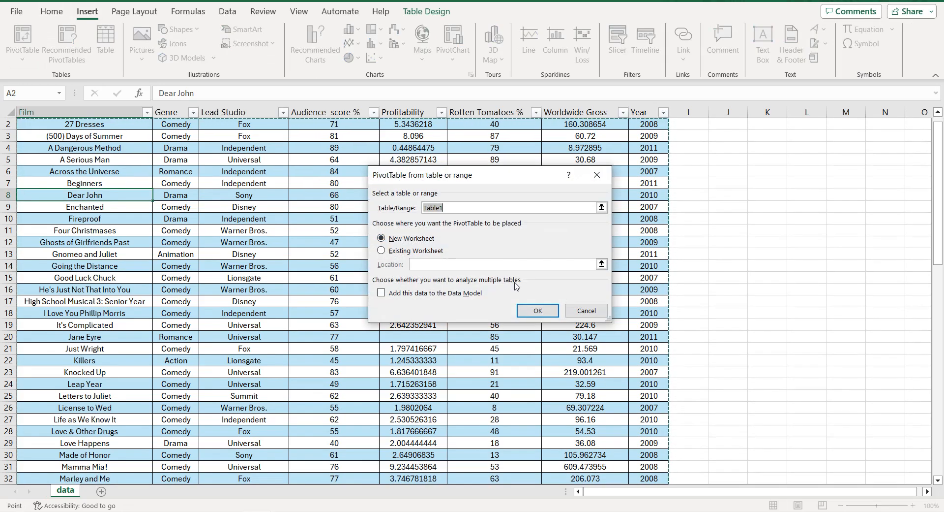
click(537, 310)
Rename the new PivotTable sheet as "Profitability by lead studio"
double_click(69, 490)
text(Profitability by lead studio)
key(Return)
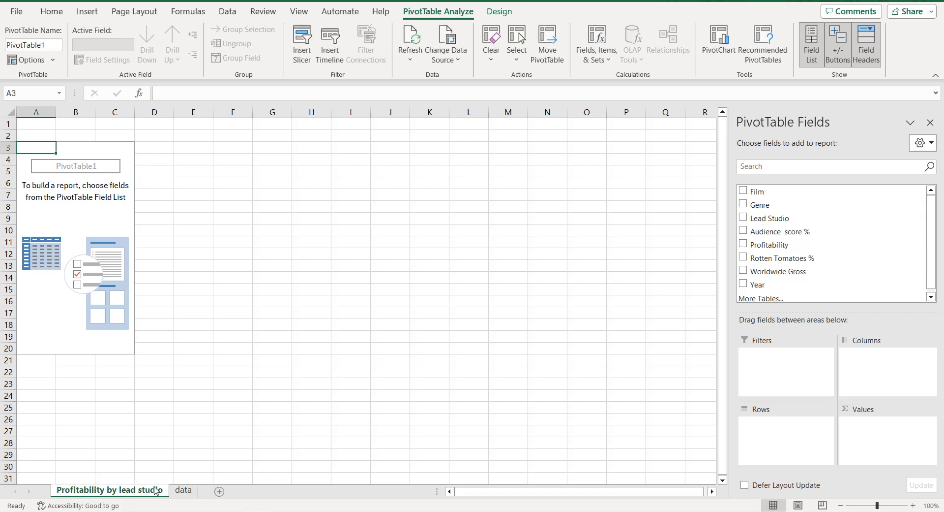
Return to the data sheet and insert a second PivotTable from Table1 in a new worksheet
click(183, 490)
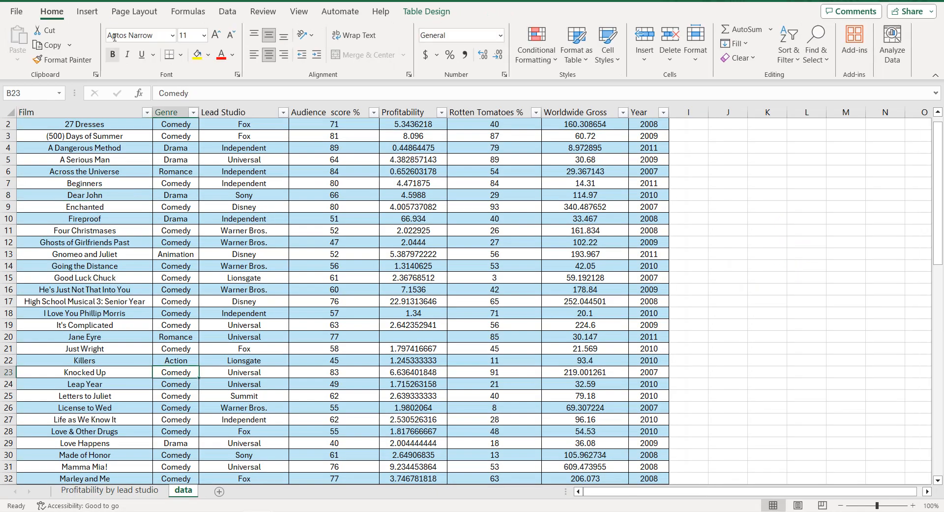
click(87, 11)
click(26, 35)
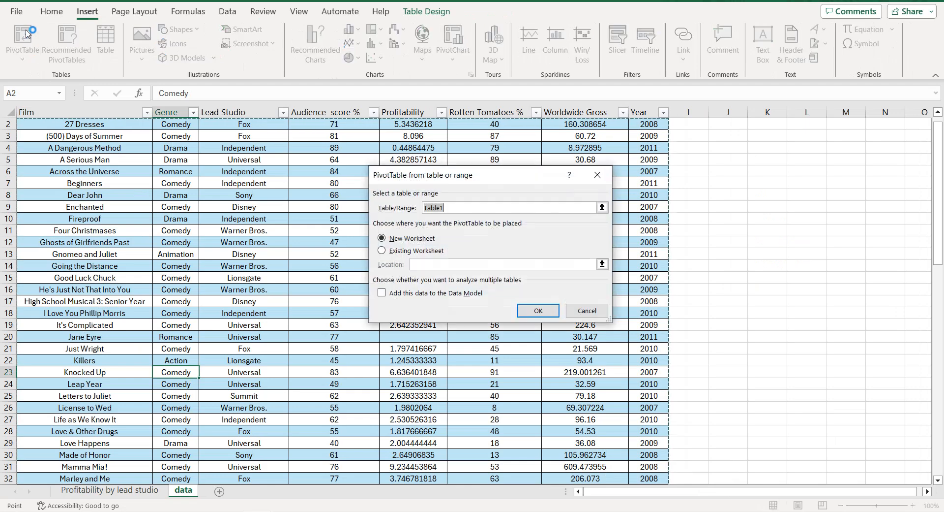
click(538, 310)
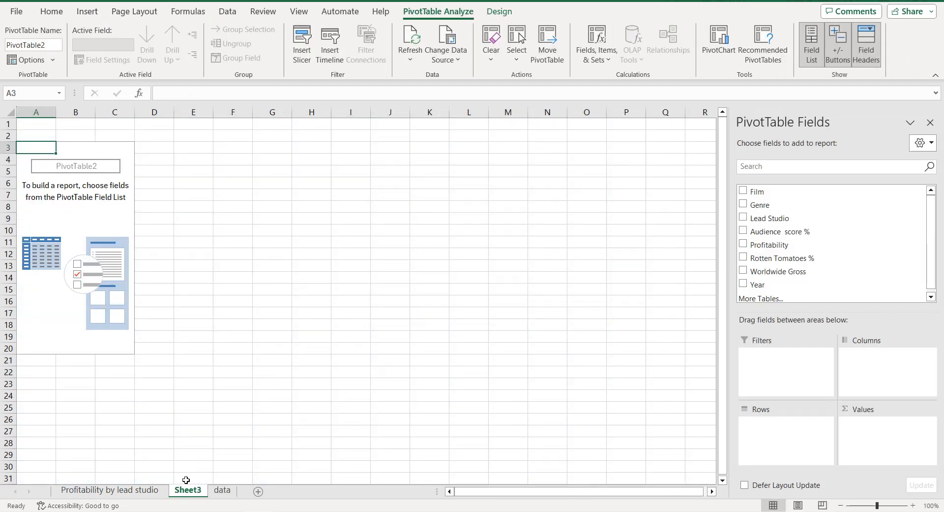
Rename the second PivotTable sheet as "Profitability by genre", reusing the first PivotTable sheet's name with its ending replaced
click(148, 479)
click(138, 491)
click(188, 490)
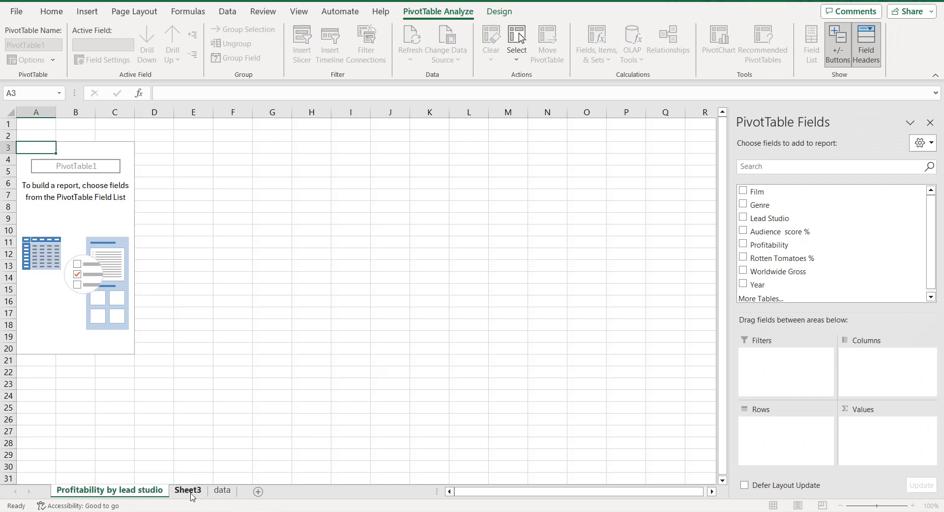
text(Profitability by lead studio)
key(BackSpace)
key(BackSpace)
key(BackSpace)
key(BackSpace)
key(BackSpace)
key(BackSpace)
key(BackSpace)
key(BackSpace)
key(BackSpace)
key(BackSpace)
key(BackSpace)
key(BackSpace)
text(genre)
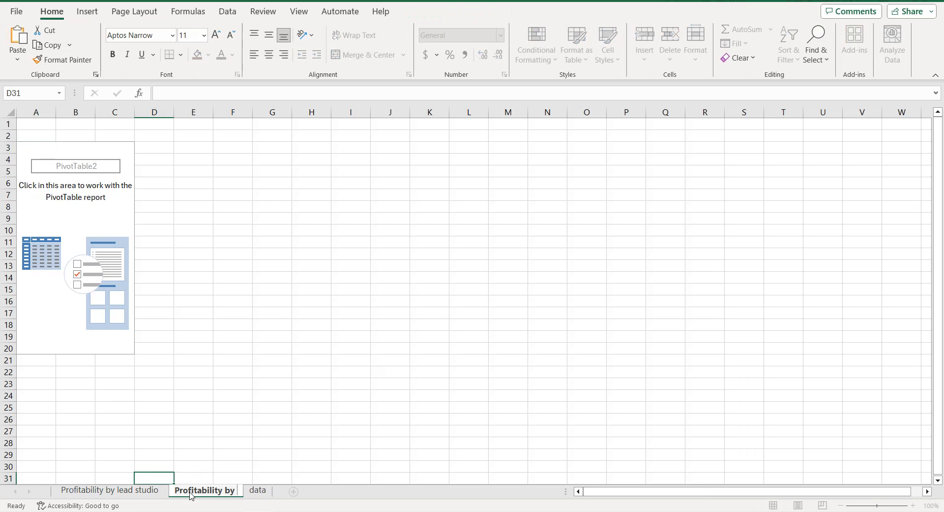
key(Return)
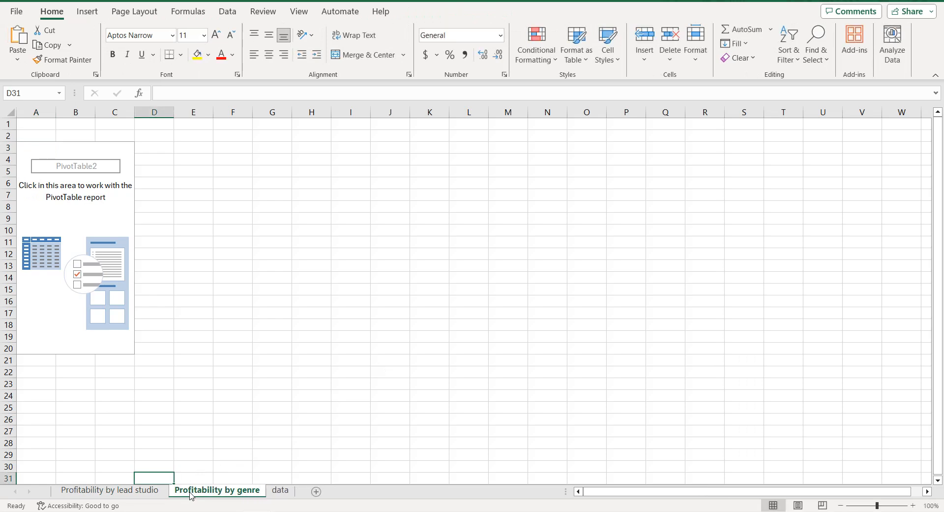
From the data sheet, insert a third PivotTable based on Table1 in a new worksheet
click(281, 490)
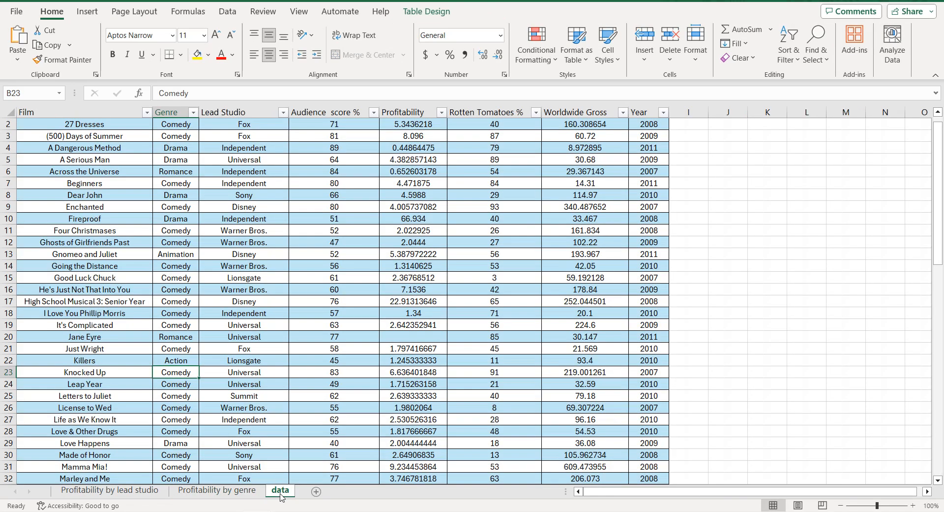
click(226, 311)
click(87, 11)
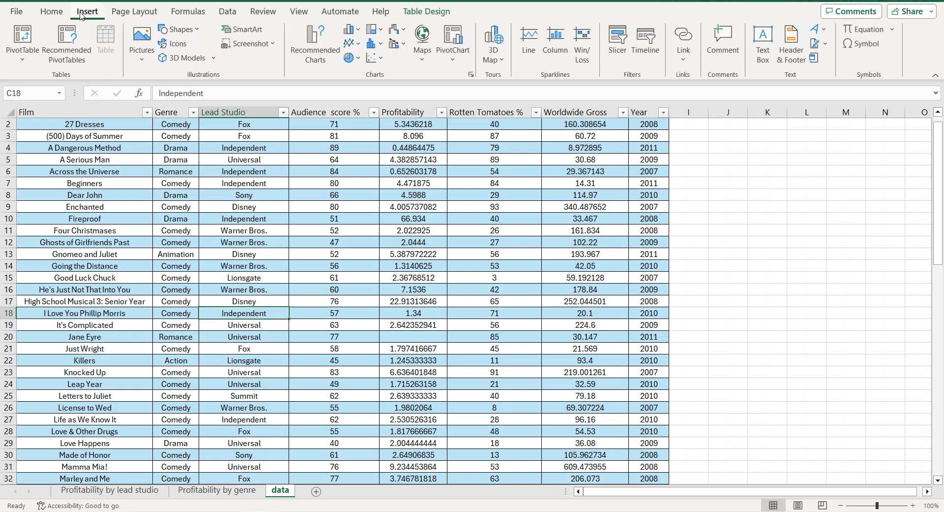
click(30, 33)
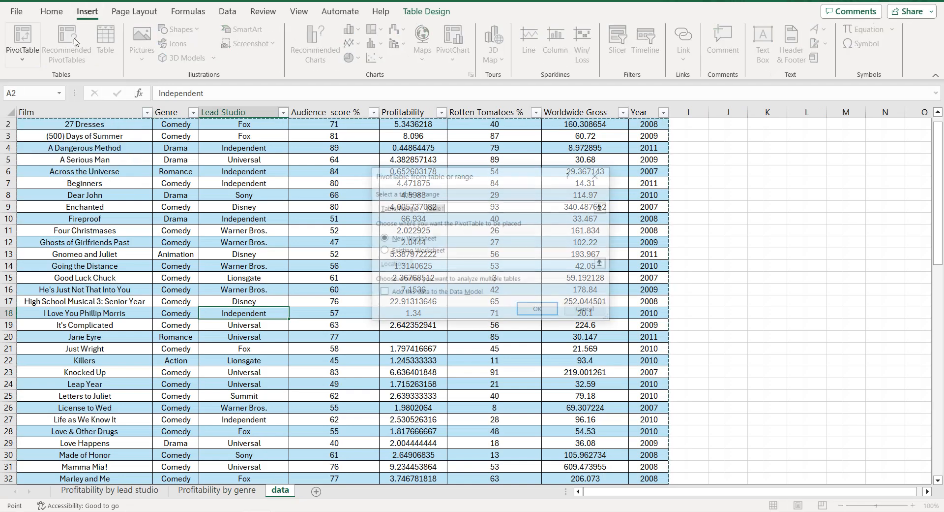
click(541, 313)
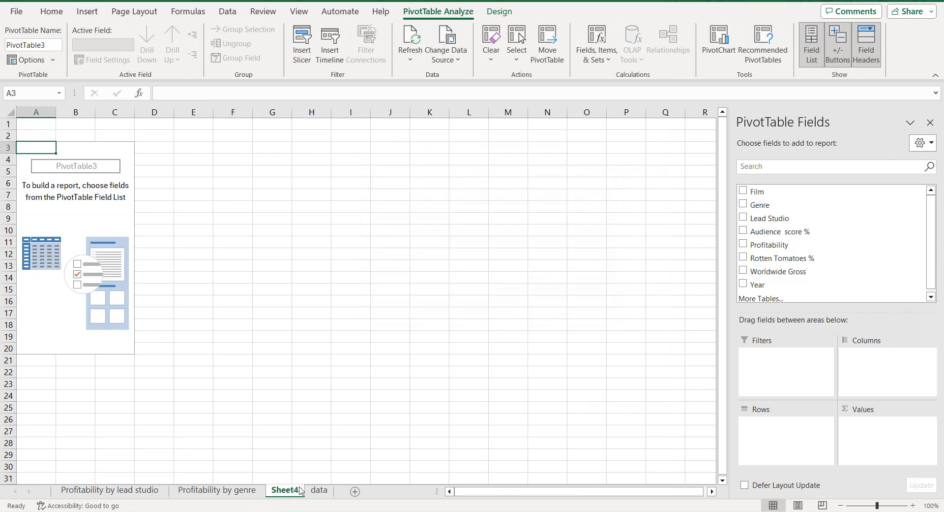
Rename the third PivotTable sheet as "Total films by lead studio"
double_click(286, 490)
text(T)
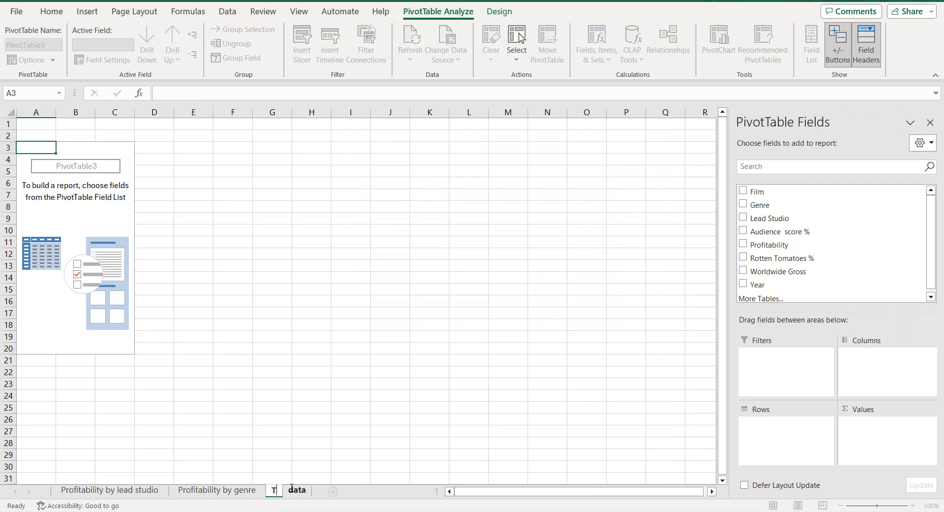
text(otal film)
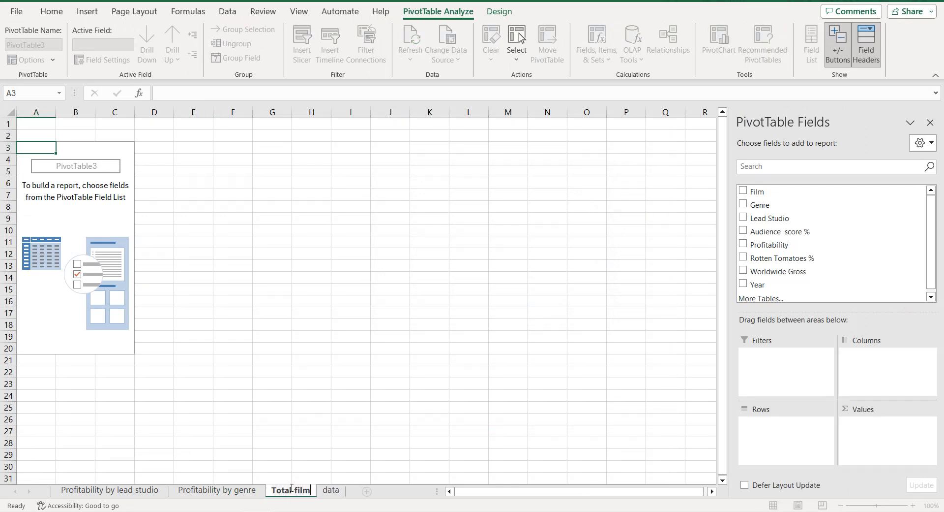
text(s by lead stdu)
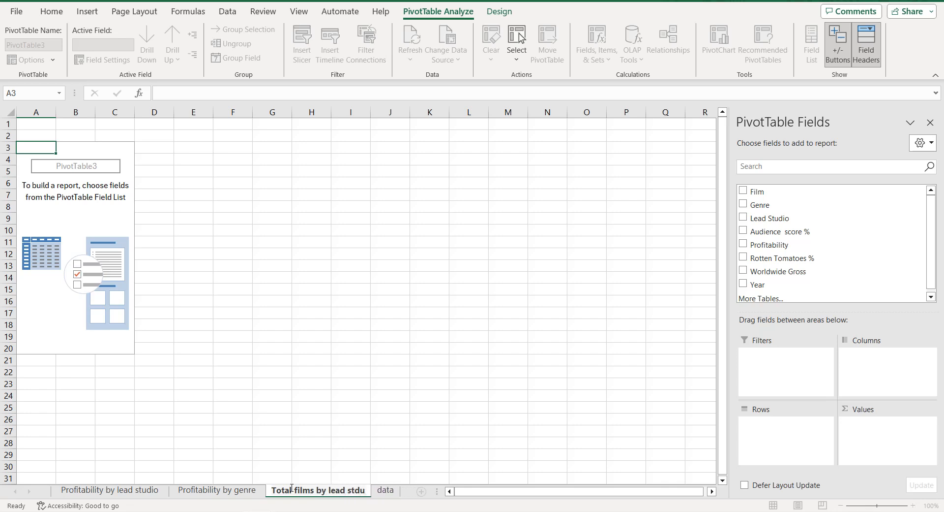
key(BackSpace)
text(io)
key(Return)
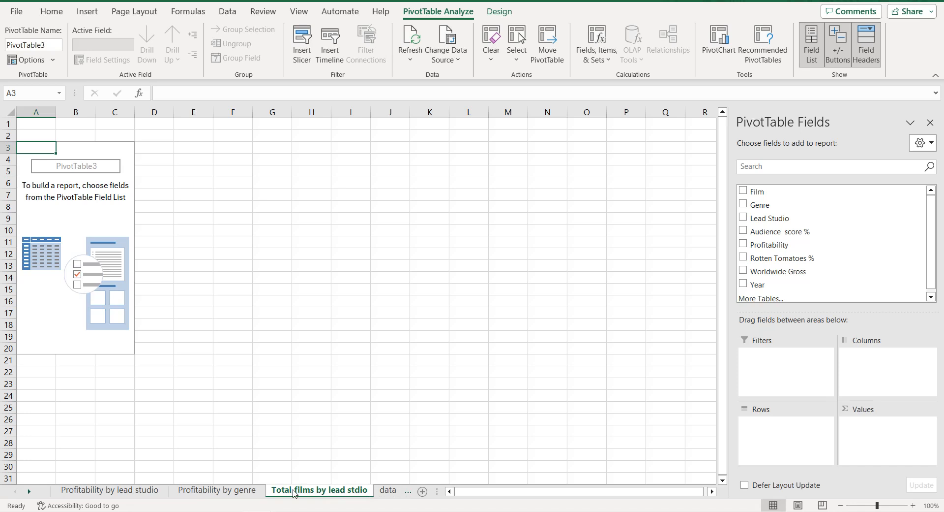
double_click(361, 492)
click(353, 490)
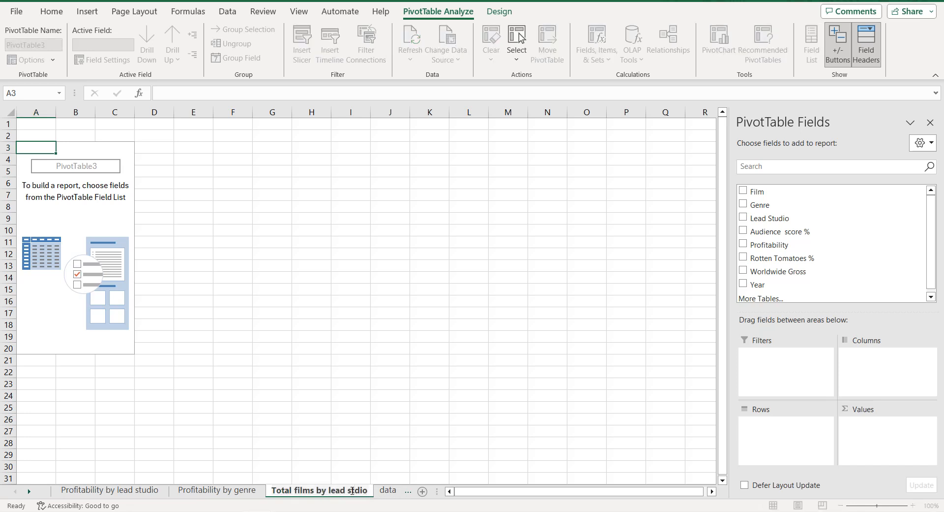
text(u)
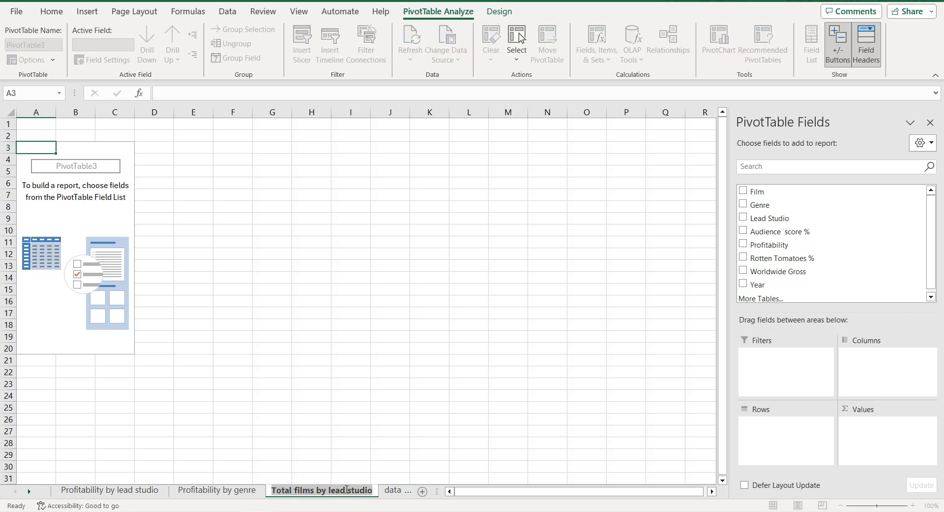
From the data sheet, insert a fourth PivotTable based on Table1 in a new worksheet
click(393, 490)
key(Down)
key(Down)
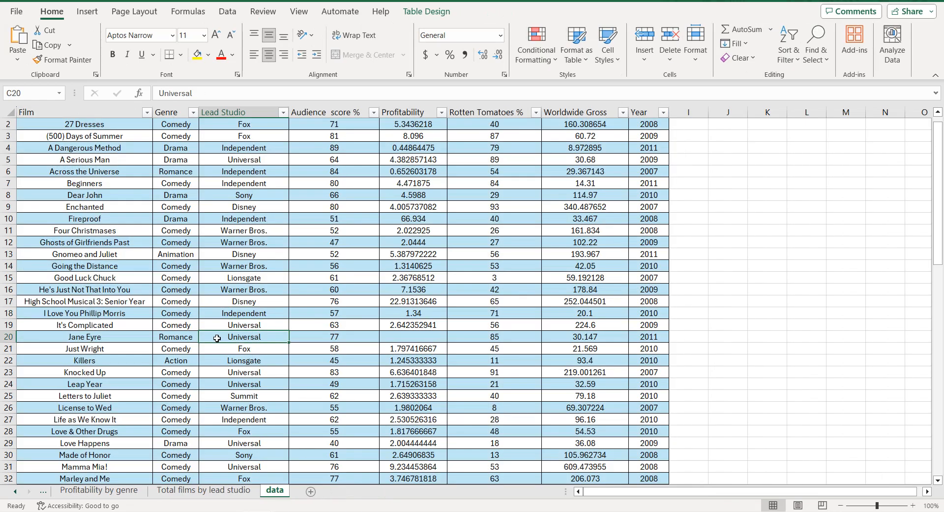
click(87, 11)
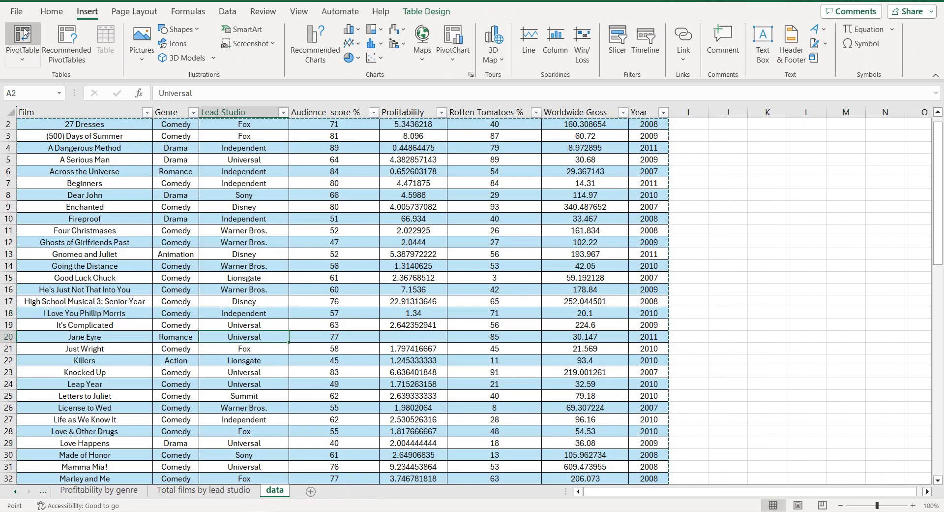
click(22, 40)
click(539, 311)
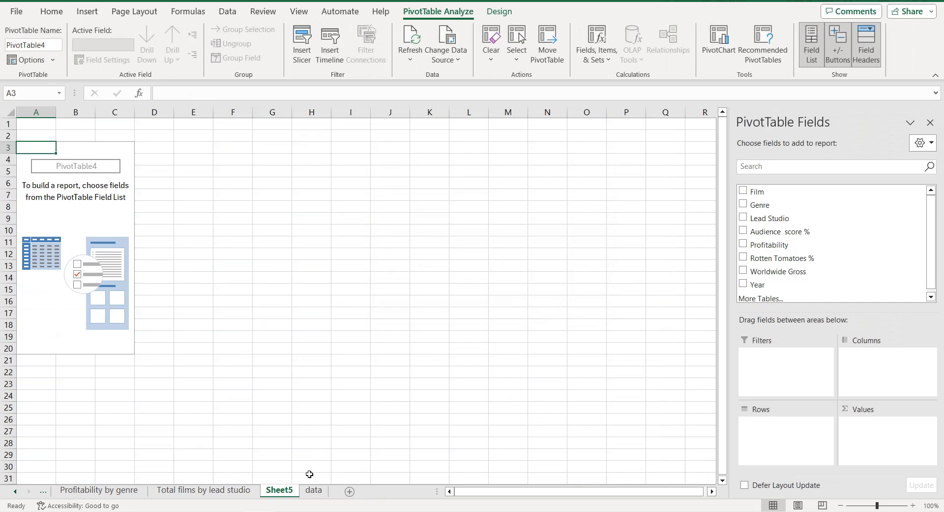
Rename the fourth PivotTable sheet as "Total films by genre"
double_click(288, 491)
text(Total films by lead studio)
key(BackSpace)
key(BackSpace)
key(BackSpace)
key(BackSpace)
key(BackSpace)
key(BackSpace)
key(BackSpace)
key(BackSpace)
key(BackSpace)
key(BackSpace)
key(BackSpace)
key(BackSpace)
text(genre)
key(Return)
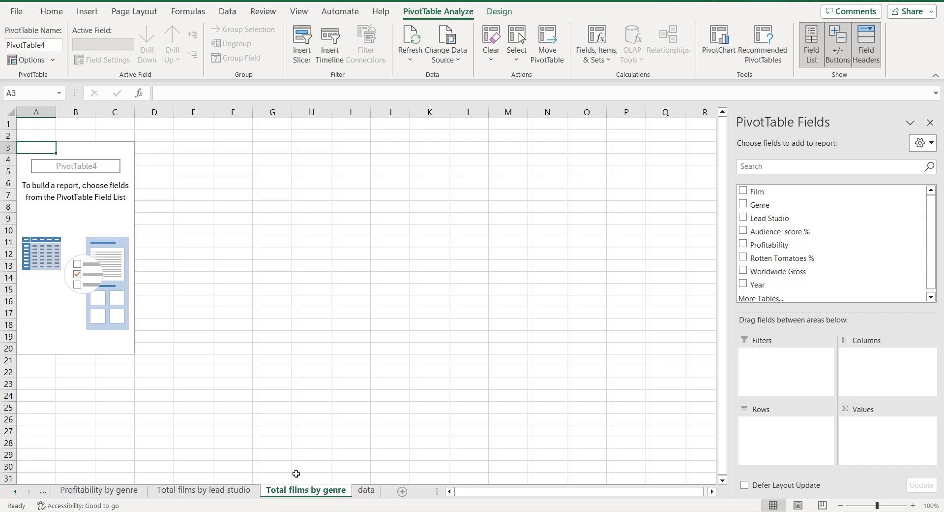
From the data sheet, insert a fifth PivotTable based on Table1 in a new worksheet
click(370, 490)
click(220, 302)
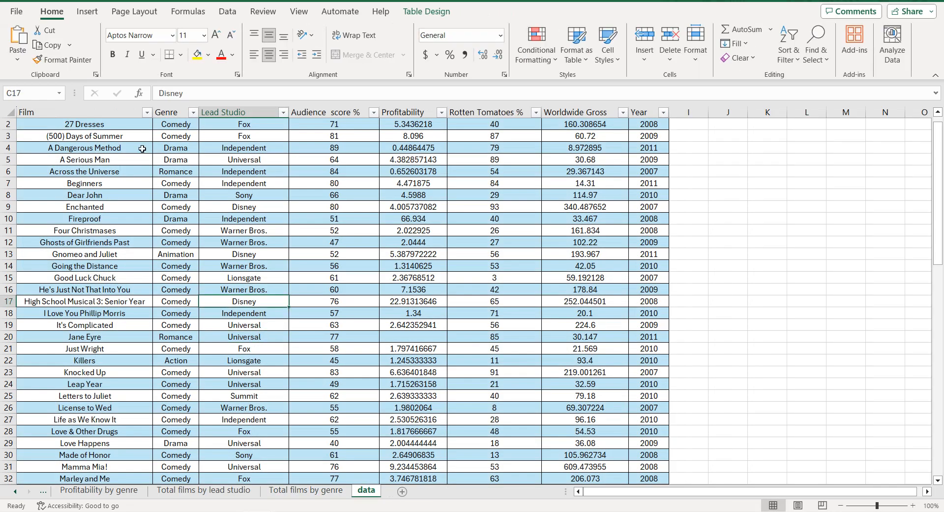
click(88, 12)
click(23, 40)
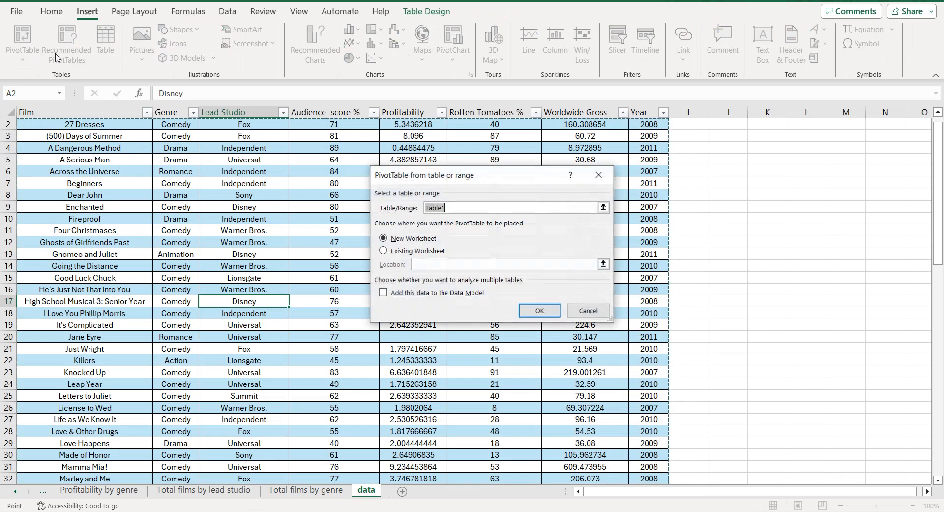
click(540, 310)
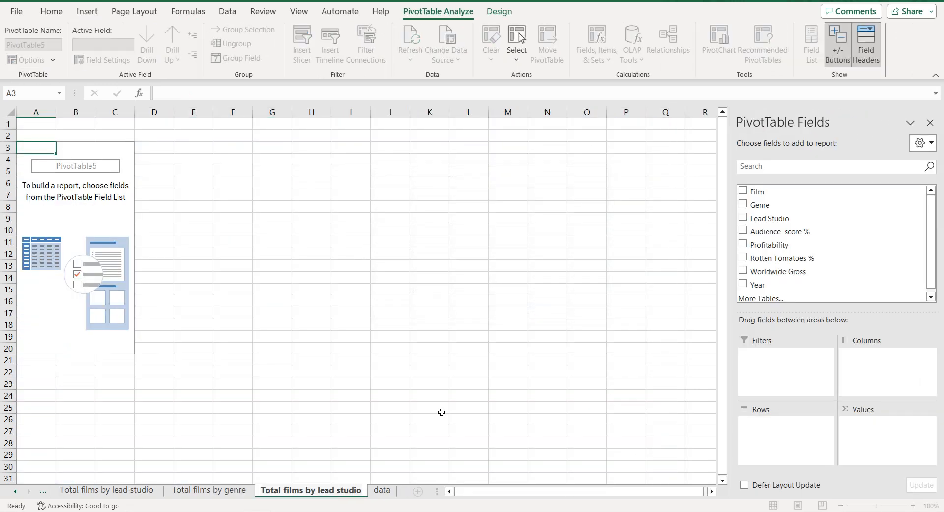
Rename the fifth PivotTable sheet as "Total films by year"
key(BackSpace)
key(BackSpace)
key(BackSpace)
key(BackSpace)
key(BackSpace)
key(BackSpace)
key(BackSpace)
key(BackSpace)
key(BackSpace)
key(BackSpace)
key(BackSpace)
text(year)
key(Return)
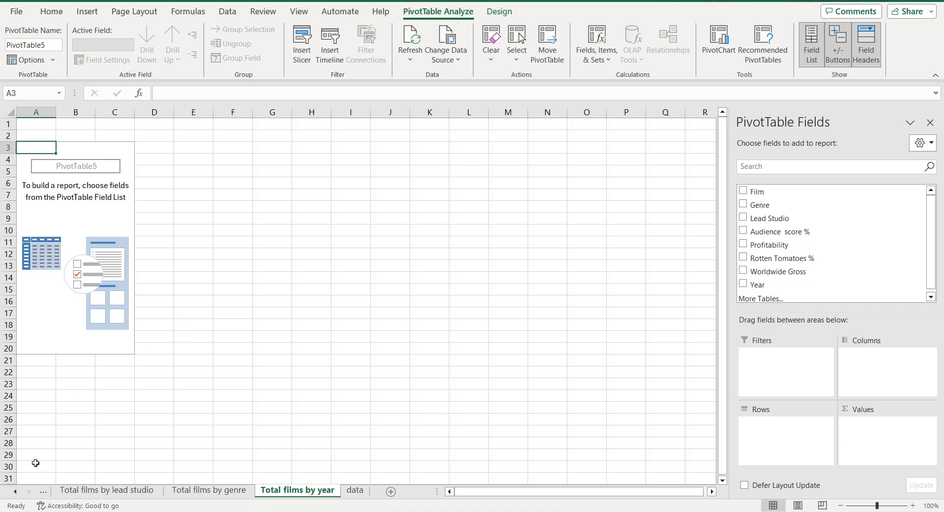
On the "Profitability by lead studio" sheet, build the PivotTable with Lead Studio as rows and the sum of Profitability as values
click(16, 490)
click(101, 490)
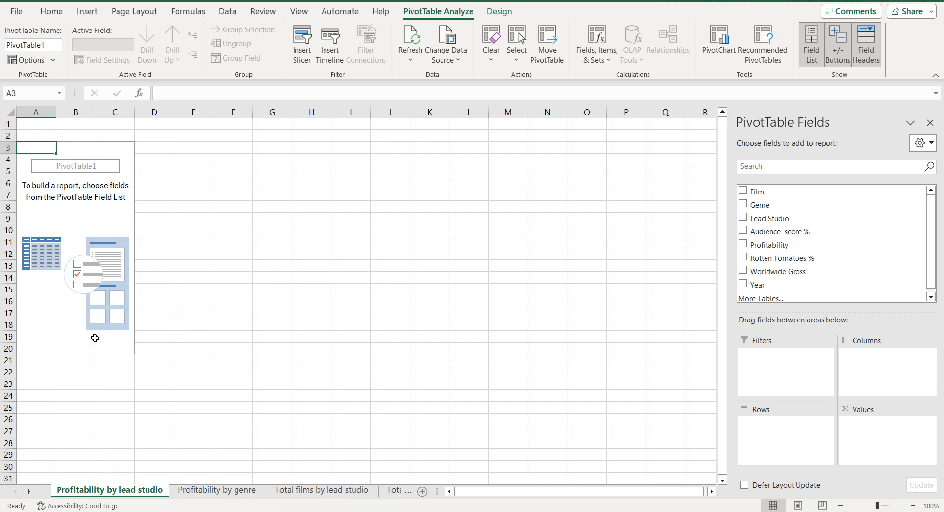
click(93, 326)
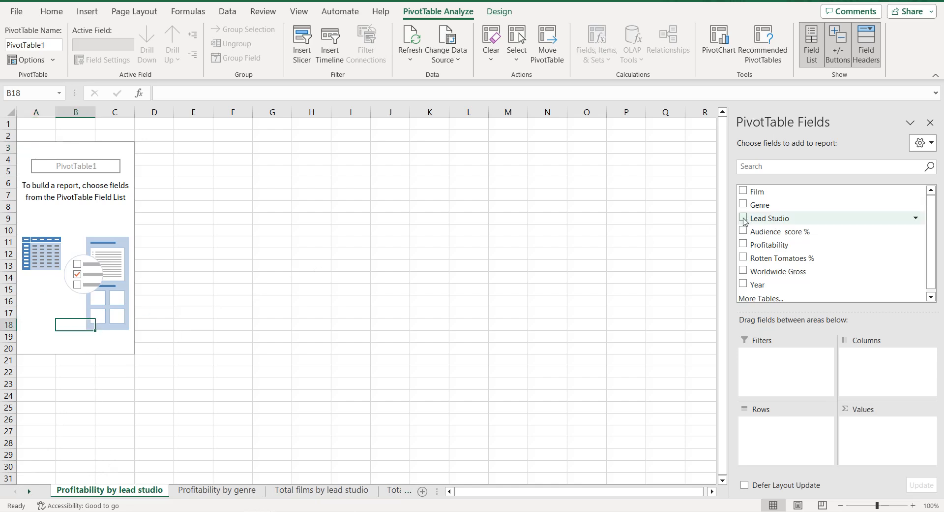
click(770, 219)
drag(773, 242, 882, 421)
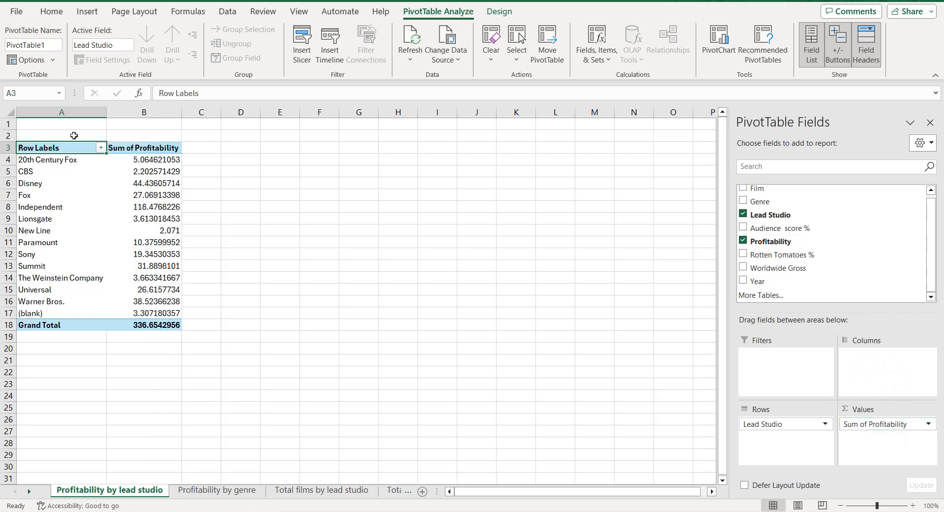
Copy the PivotTable without its Grand Total row (A3:B17) and paste it as values starting at cell E3
drag(52, 148, 153, 312)
key(ctrl+c)
click(274, 147)
right_click(274, 148)
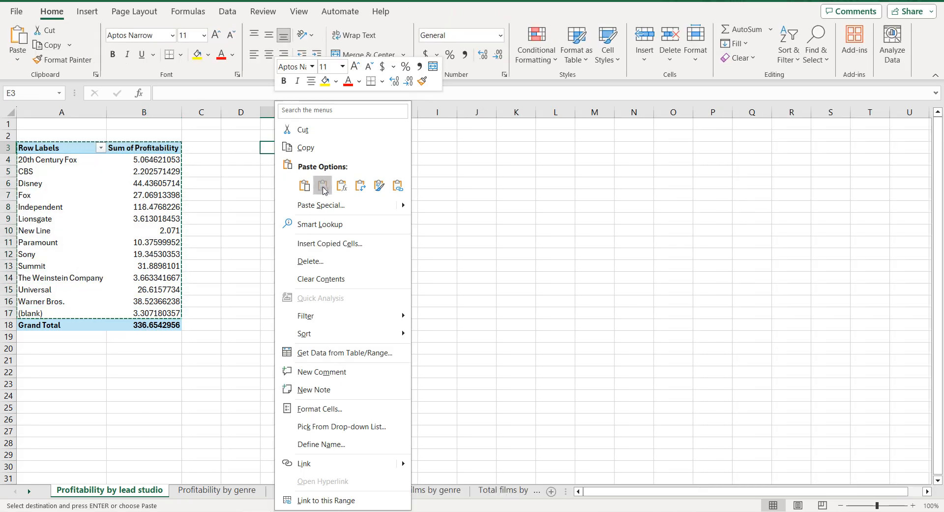
click(323, 186)
Change the header in cell E3 of the pasted table to "Lead studio"
click(291, 146)
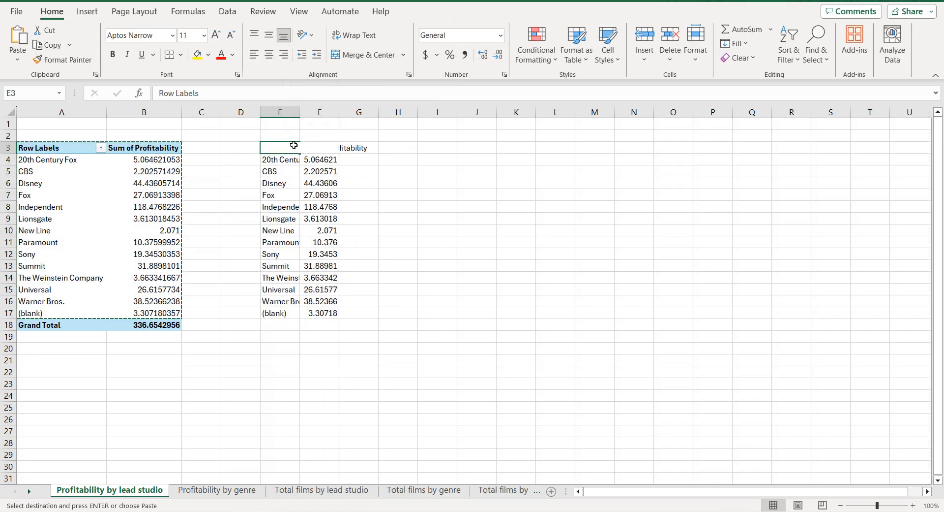
text(Lead stu)
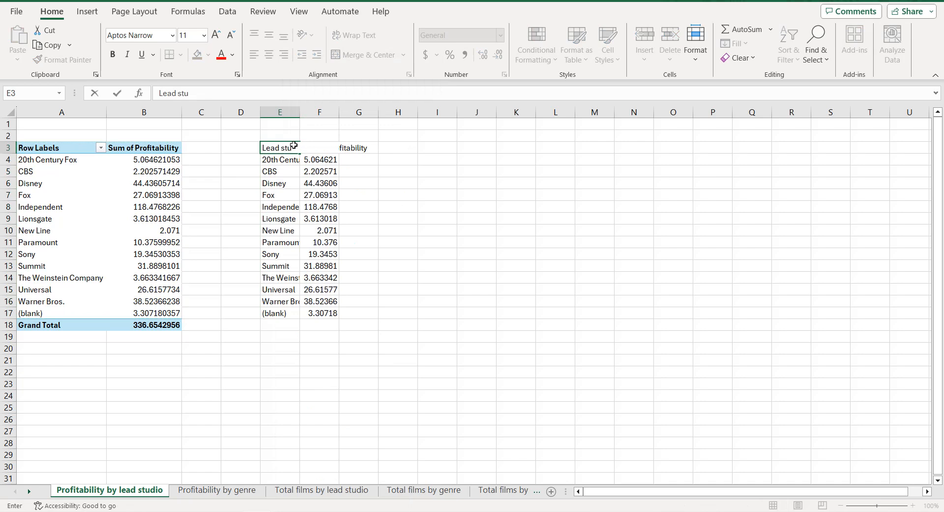
key(Return)
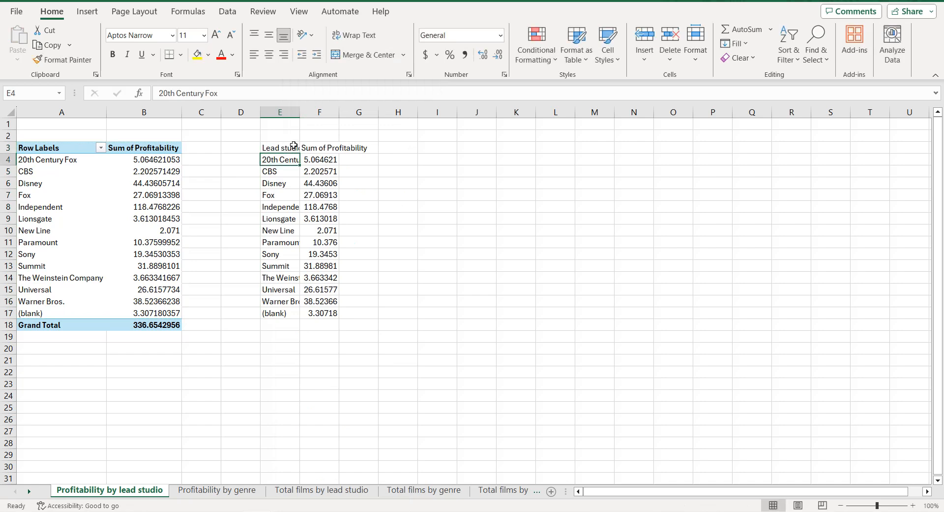
Shorten the header in cell F3 of the pasted table to "Profitability"
click(321, 143)
drag(188, 93, 158, 93)
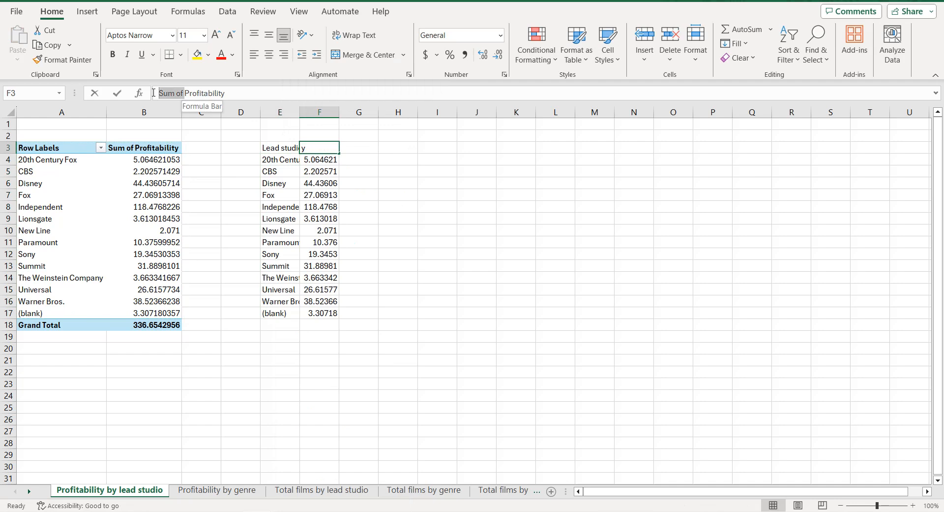
key(BackSpace)
key(Return)
Convert the pasted range E3:F17 into a table with headers and sort it by Profitability from smallest to largest
click(281, 148)
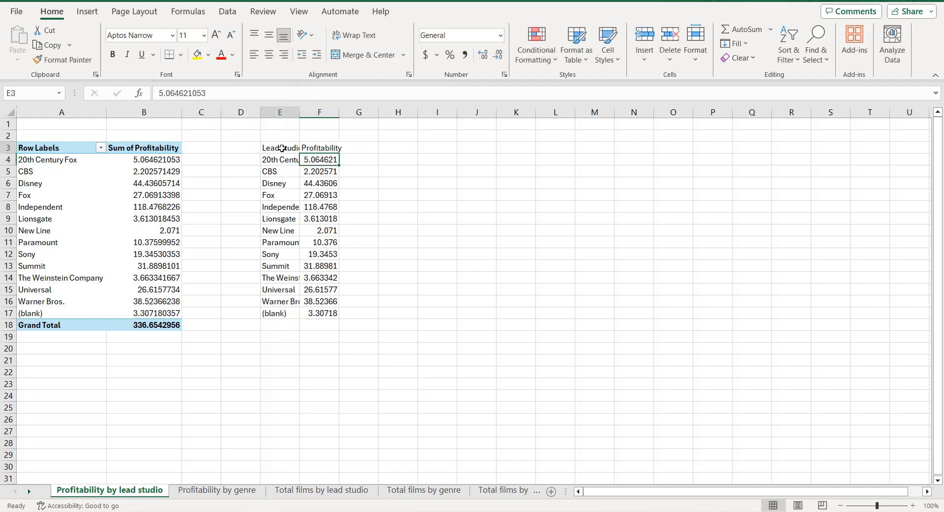
key(ctrl+a)
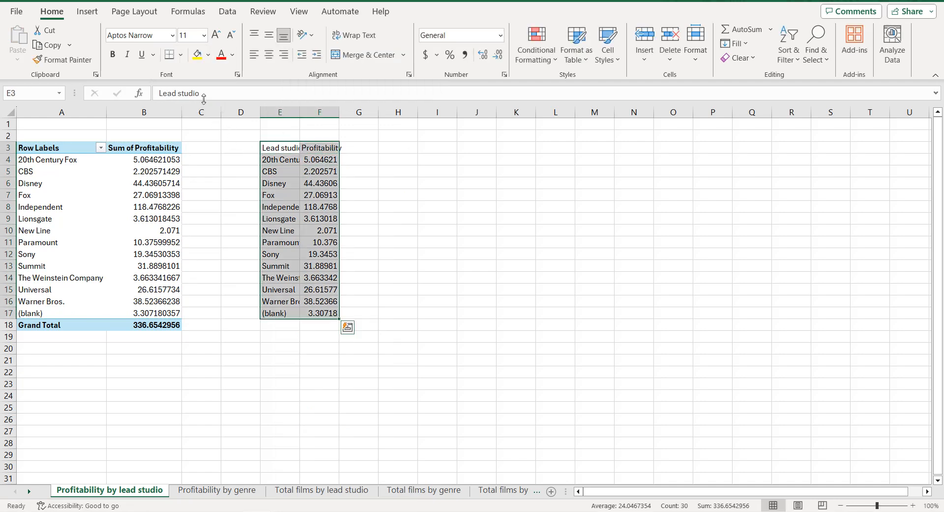
click(87, 11)
click(101, 38)
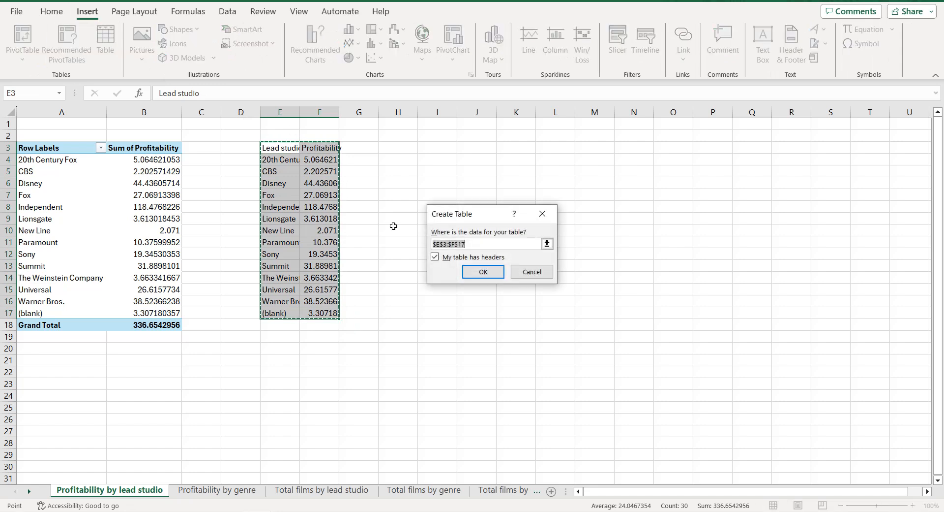
click(479, 272)
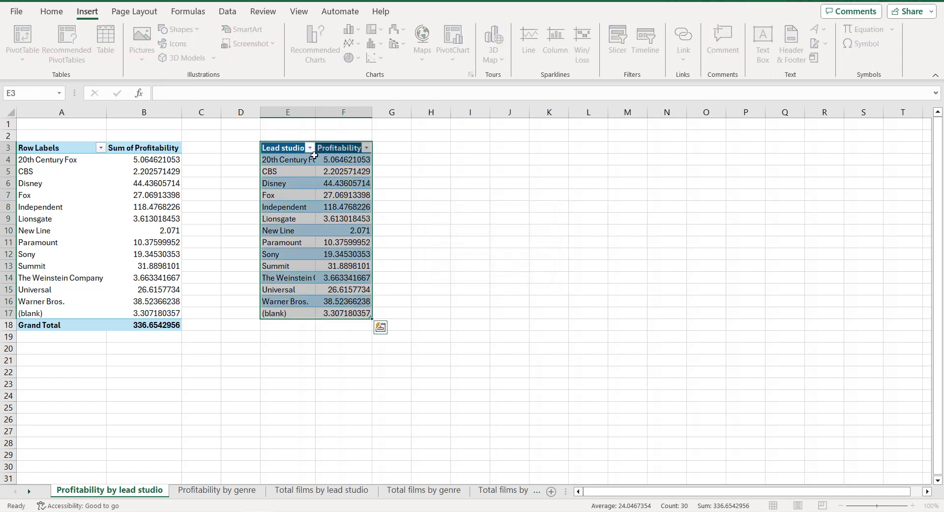
click(366, 148)
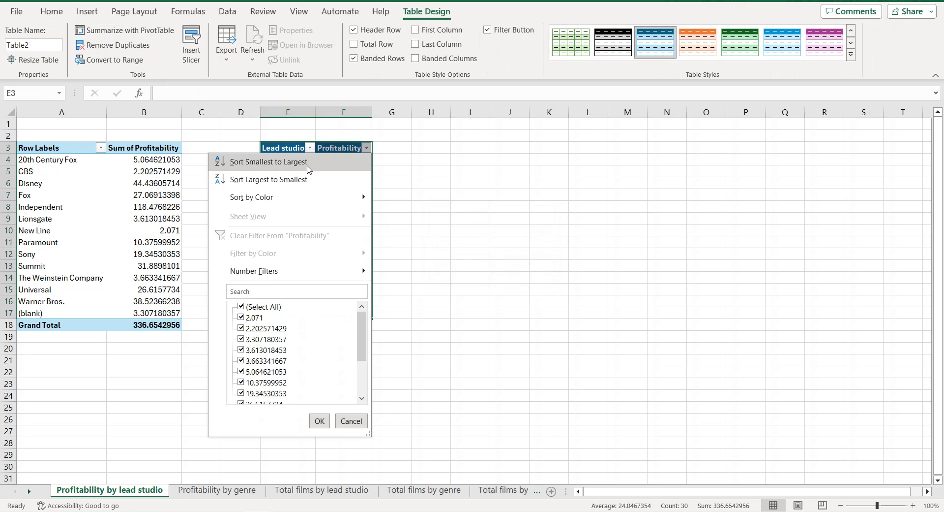
click(269, 162)
Insert a Clustered Bar chart of the Lead studio and Profitability table and place it beside the table
click(87, 12)
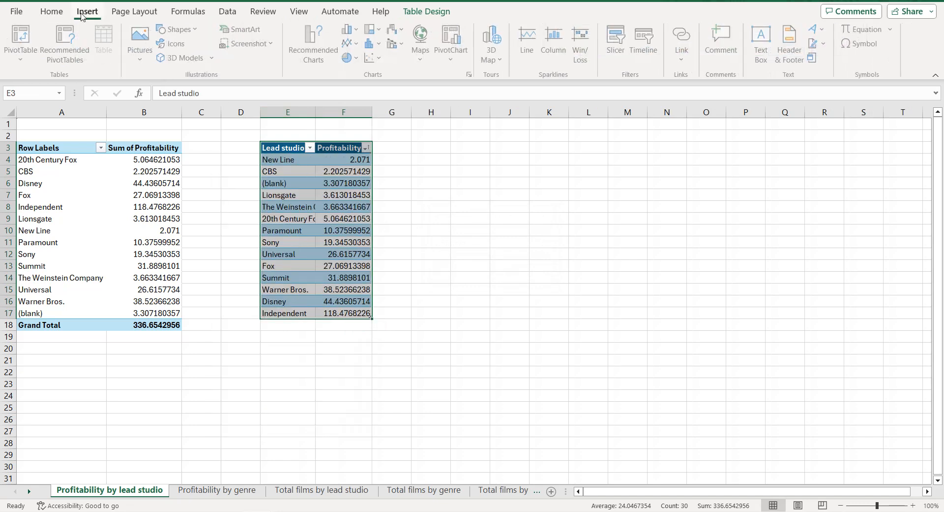
click(295, 58)
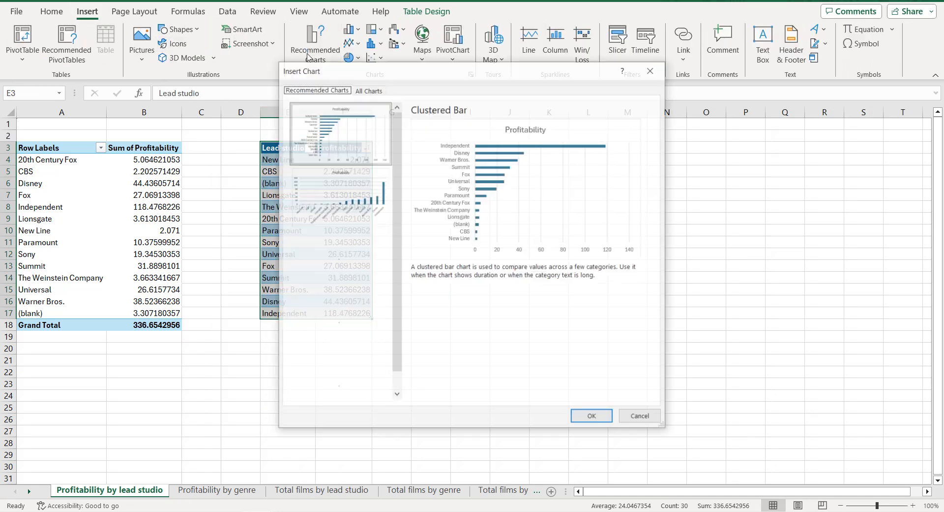
click(594, 418)
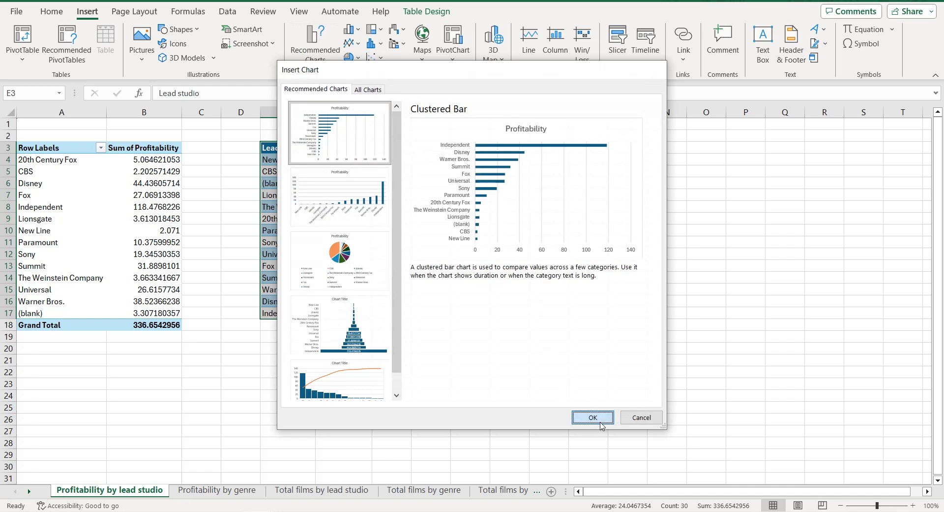
drag(539, 222, 624, 205)
Change the chart title to "Profitability by lead studio"
click(578, 210)
click(585, 209)
text(by lead studio)
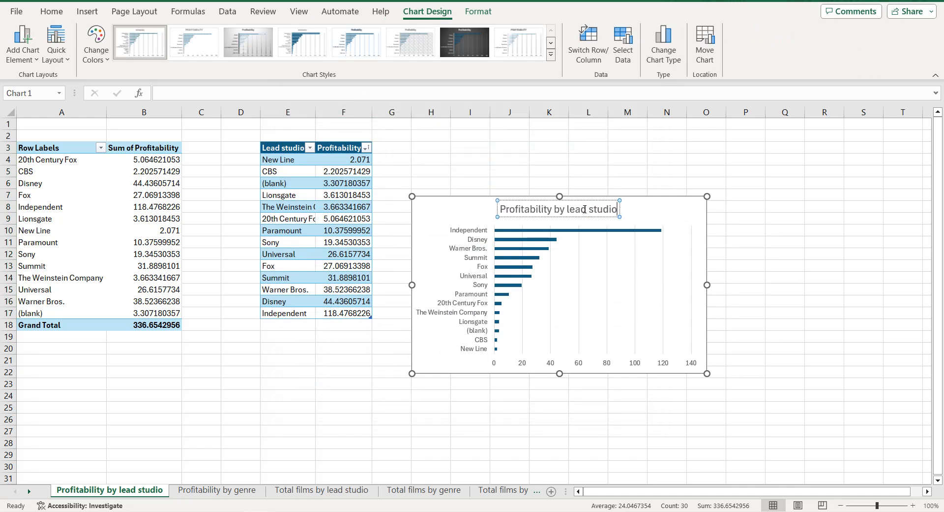
click(537, 283)
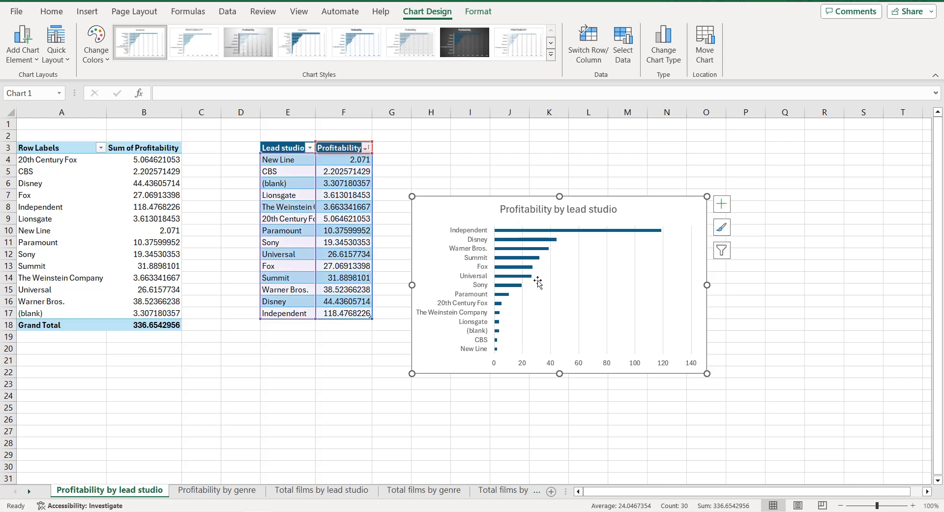
Add data labels to the bar chart and remove its gridlines
click(728, 207)
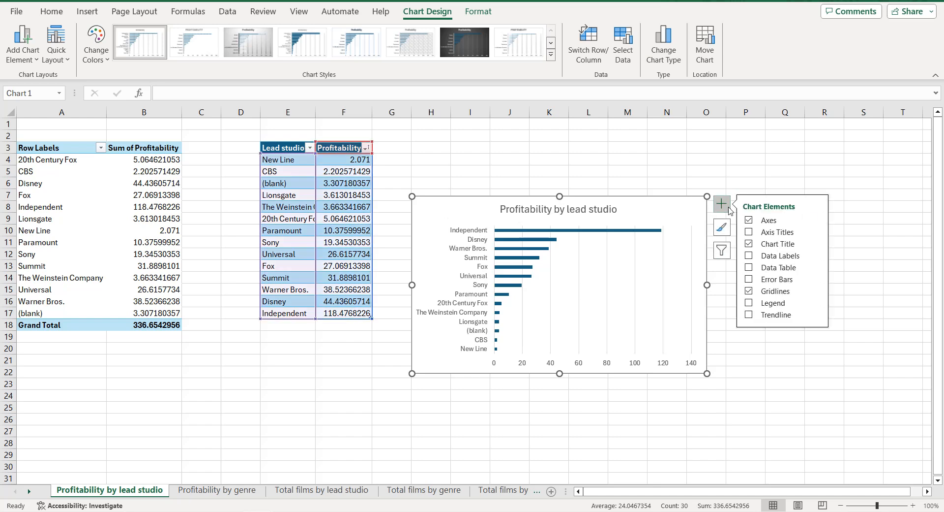
click(749, 255)
click(749, 291)
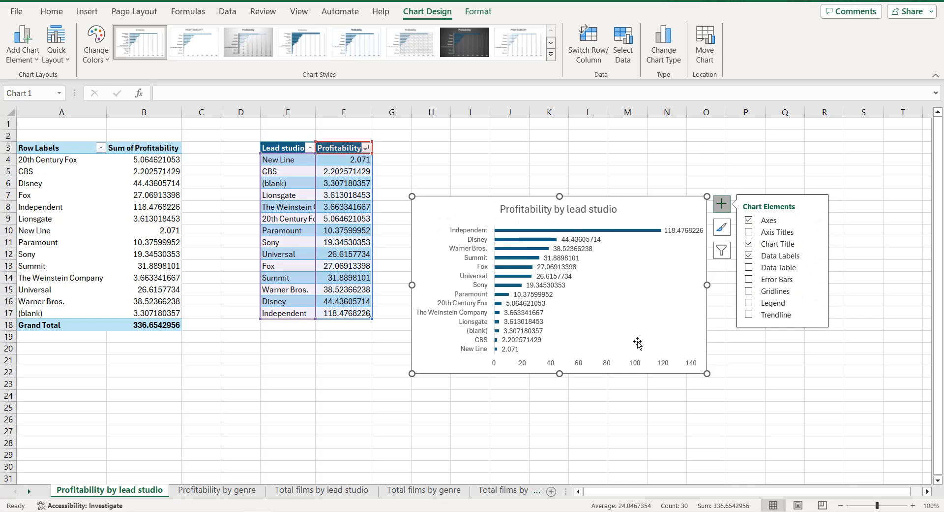
Format the Profitability values in F4:F17 to one decimal place
click(334, 172)
key(Up)
drag(355, 183, 362, 313)
click(87, 11)
click(65, 13)
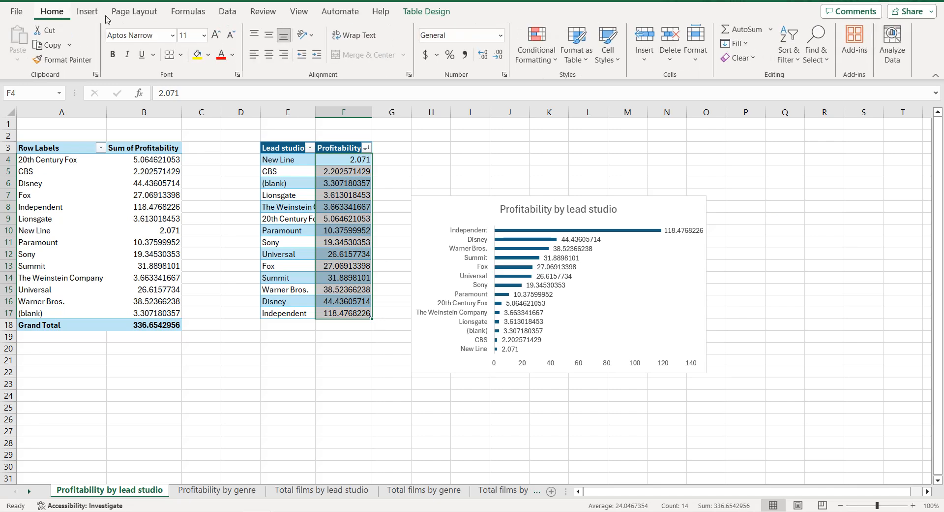
click(499, 54)
click(500, 55)
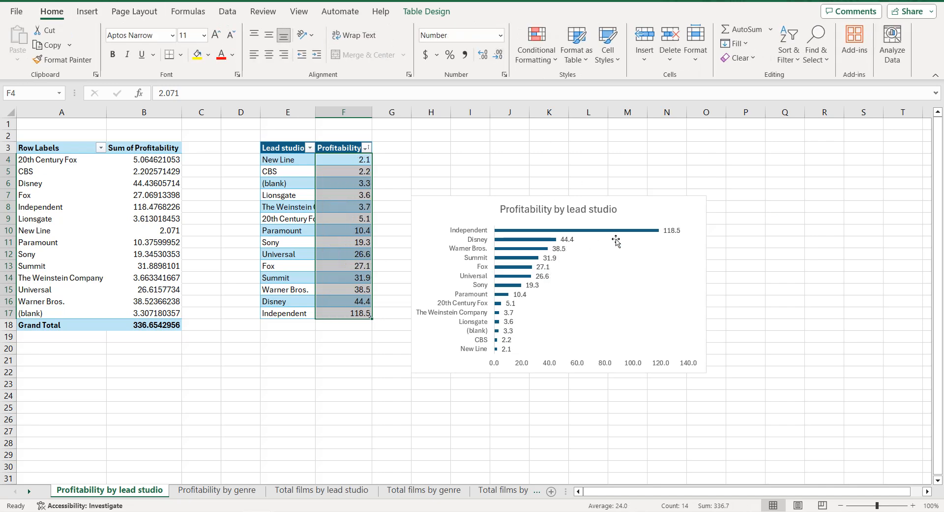
Delete the horizontal value axis from the bar chart
click(637, 269)
click(597, 365)
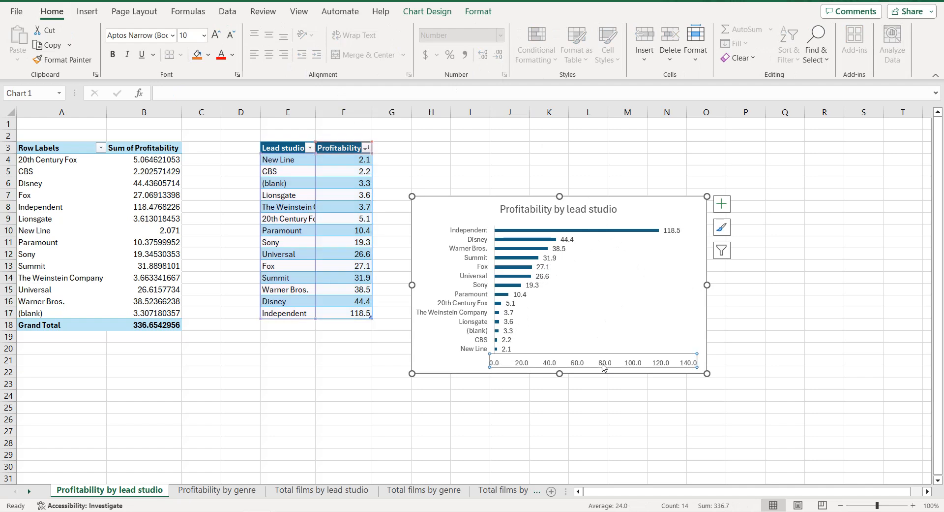
key(Delete)
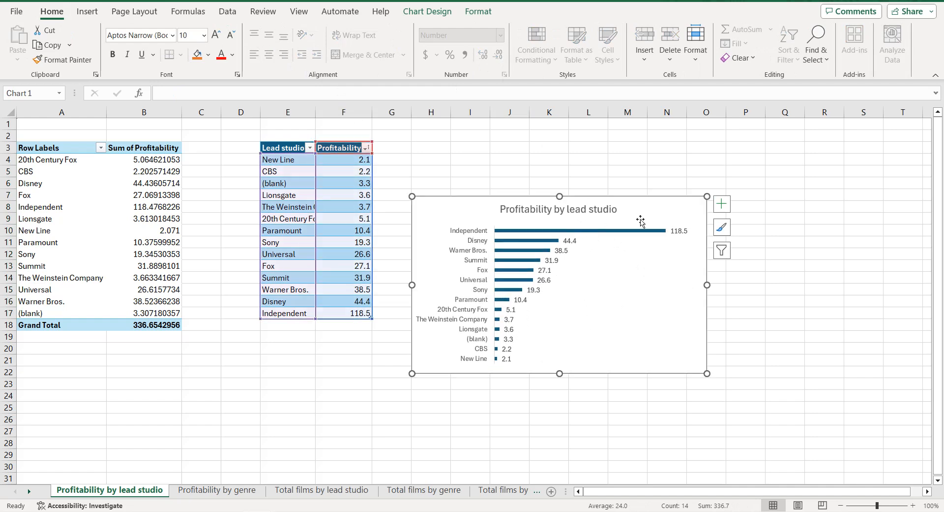
Give the Profitability bars in the chart a solid black fill
right_click(680, 208)
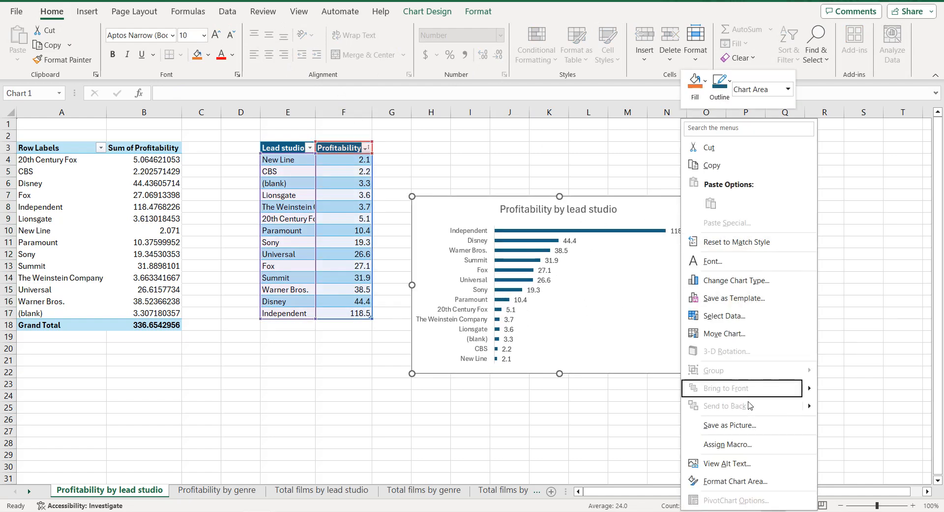
click(751, 482)
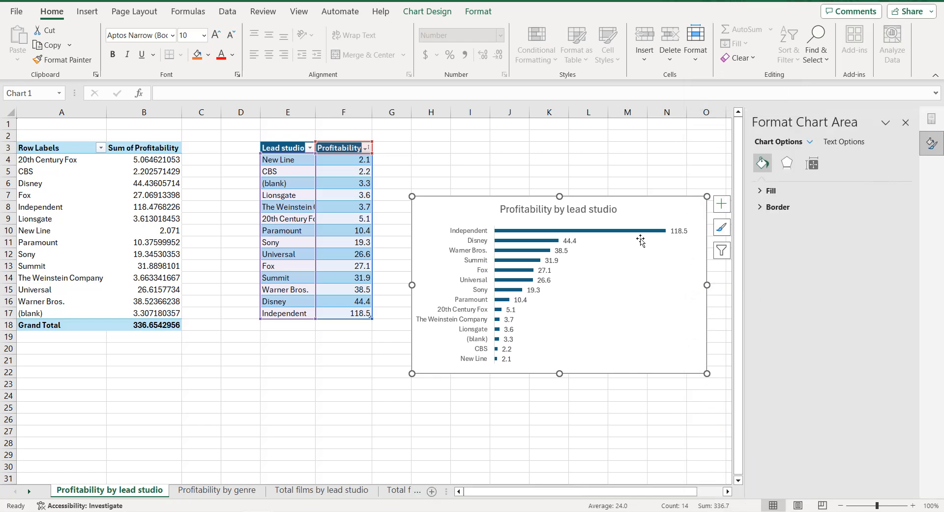
click(639, 232)
click(812, 163)
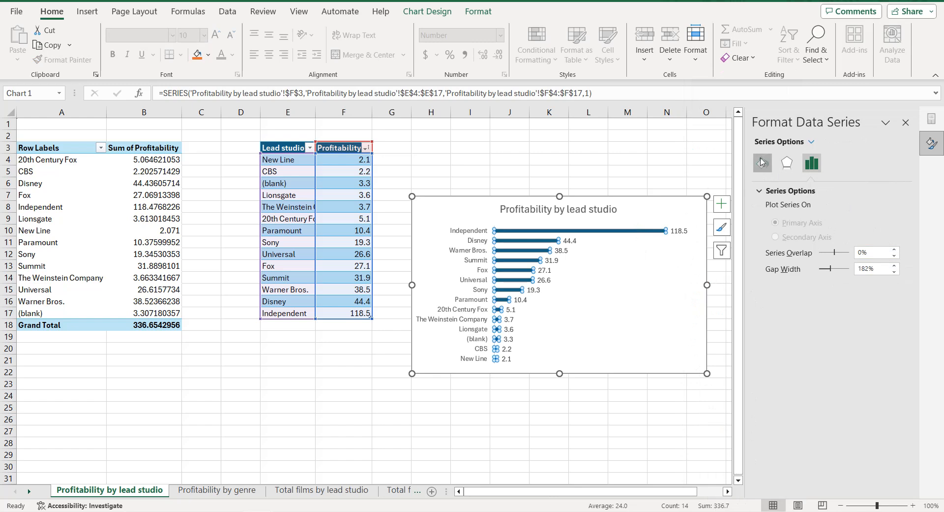
click(762, 163)
click(764, 193)
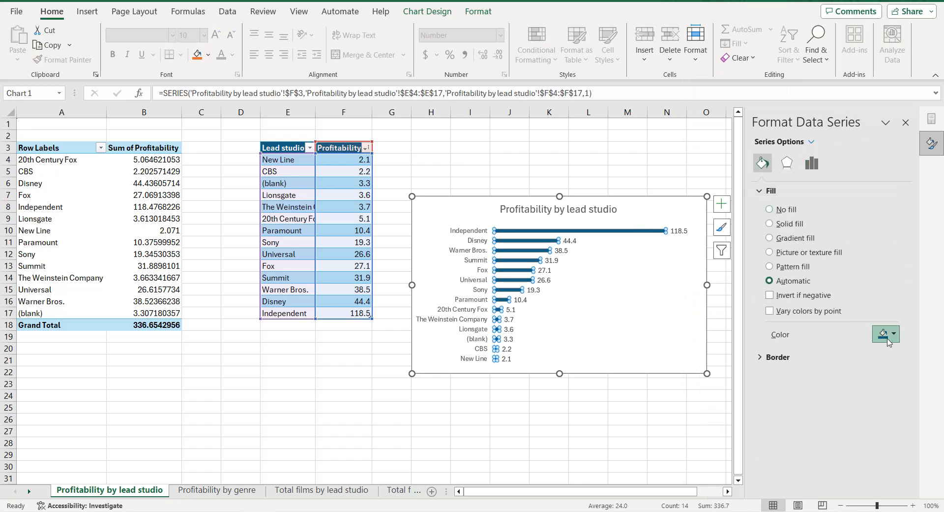
click(887, 333)
click(858, 367)
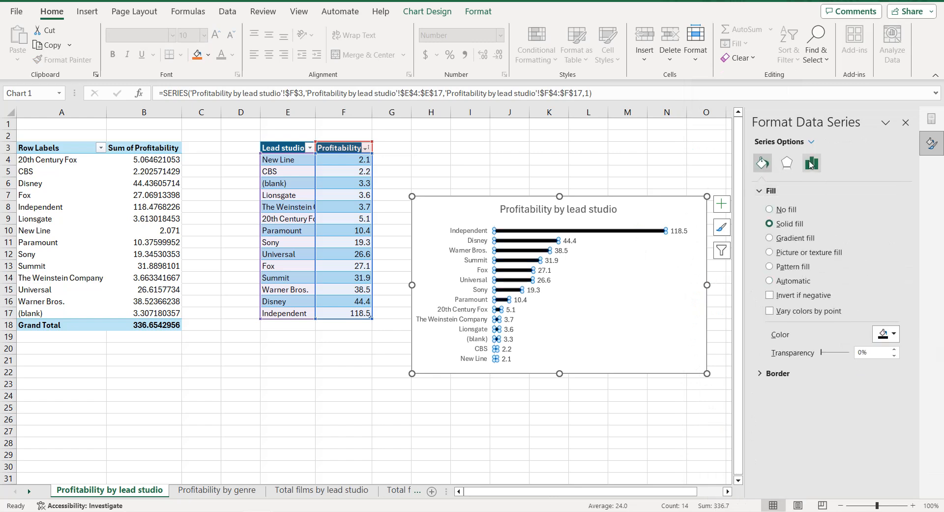
Set the gap width of the Profitability data series to 50%
click(812, 163)
click(860, 269)
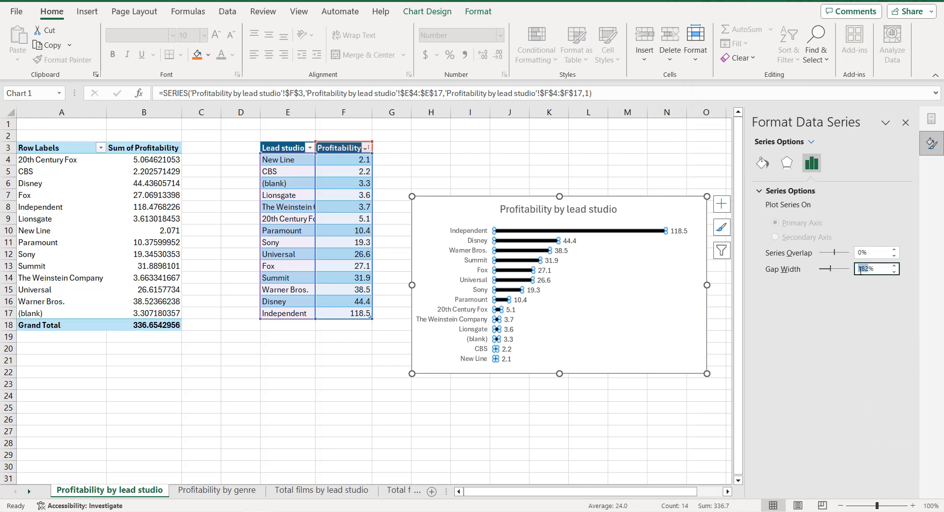
text(50)
key(Return)
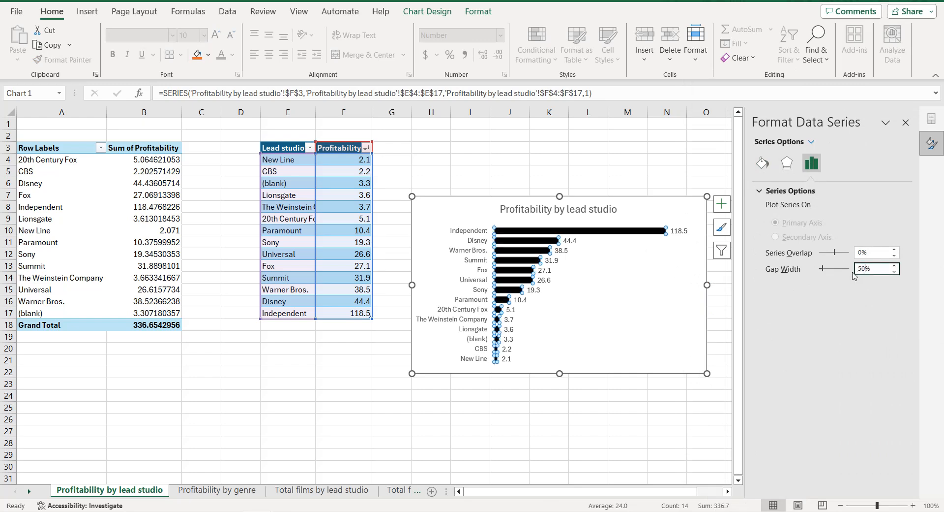
Set the text colour of the chart's lead studio axis labels to black
click(482, 265)
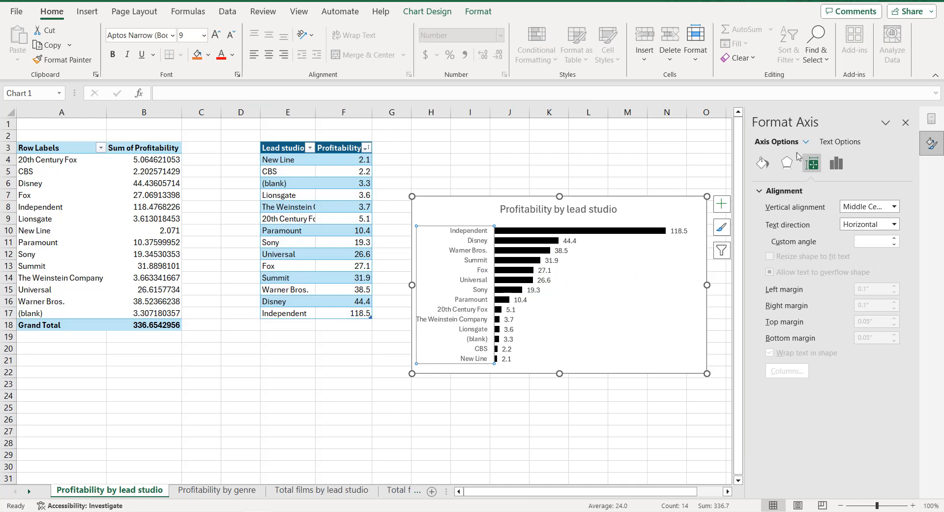
click(836, 143)
click(887, 288)
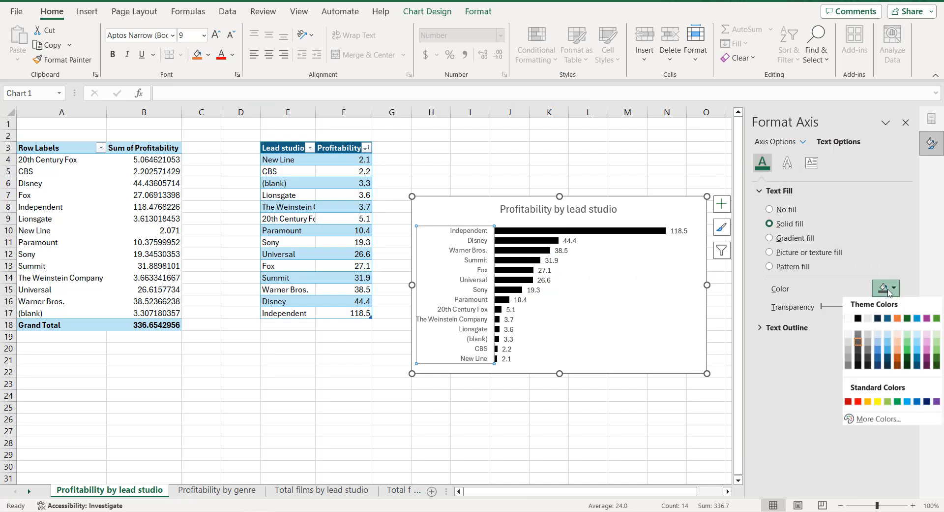
click(860, 321)
Set the text colour of the chart's data labels and title to black
click(680, 231)
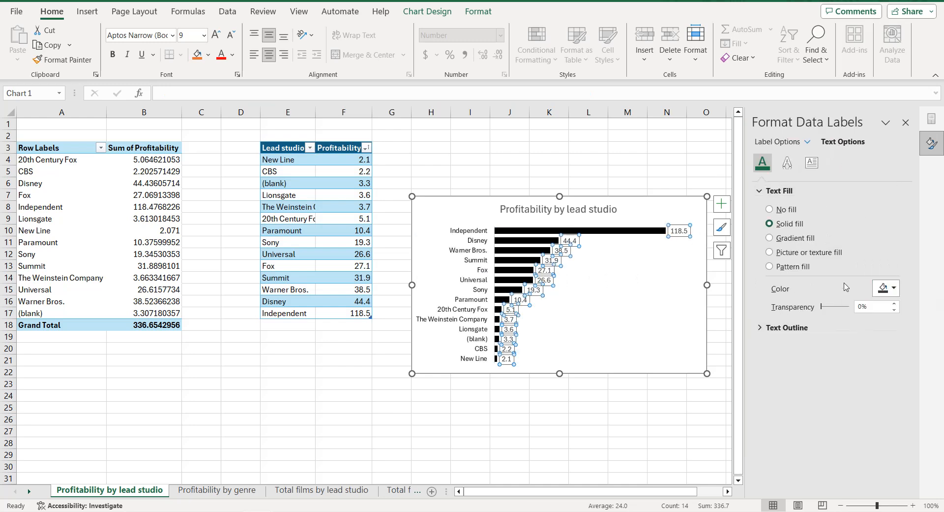
click(884, 291)
click(861, 321)
click(611, 213)
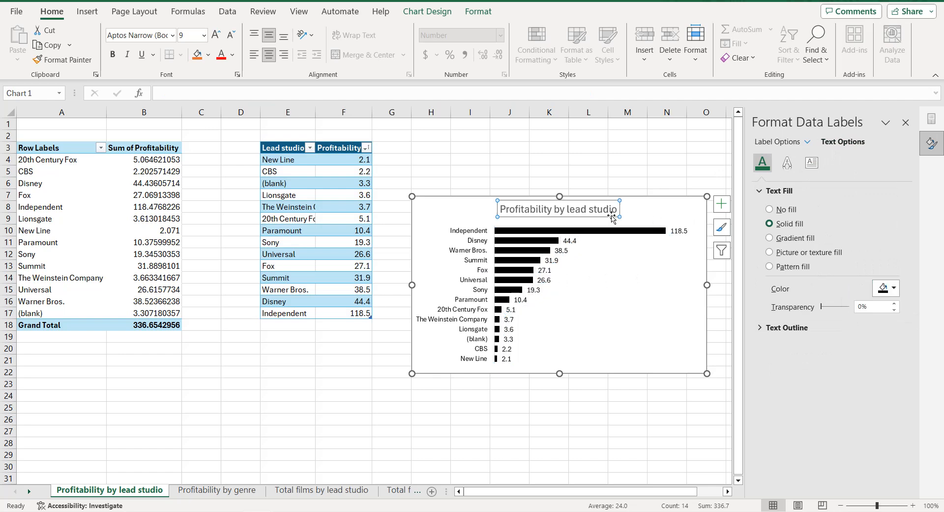
click(884, 288)
click(861, 321)
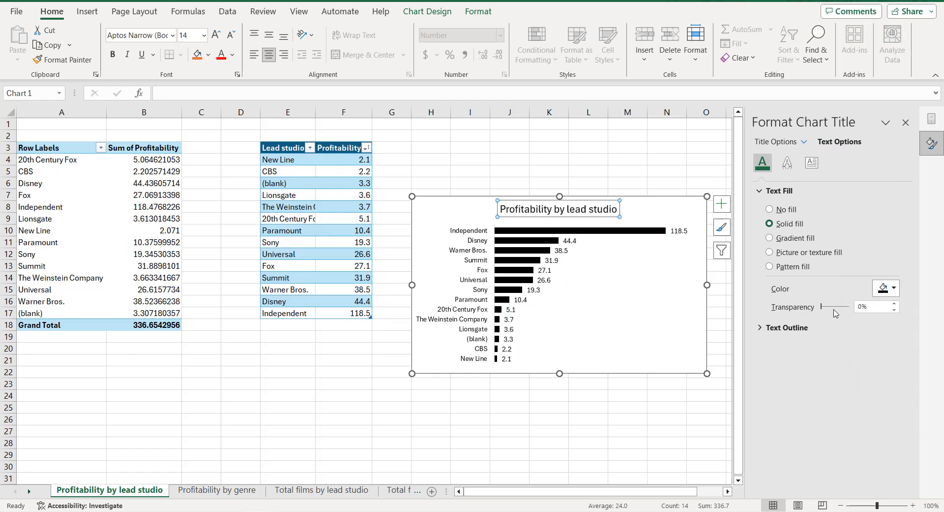
Give the chart area a solid black border with rounded corners
click(465, 215)
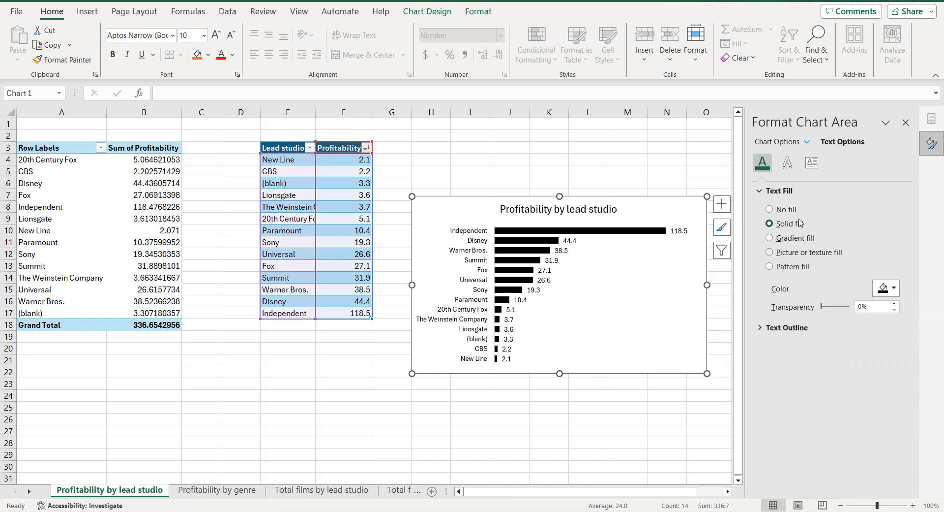
click(781, 142)
click(836, 326)
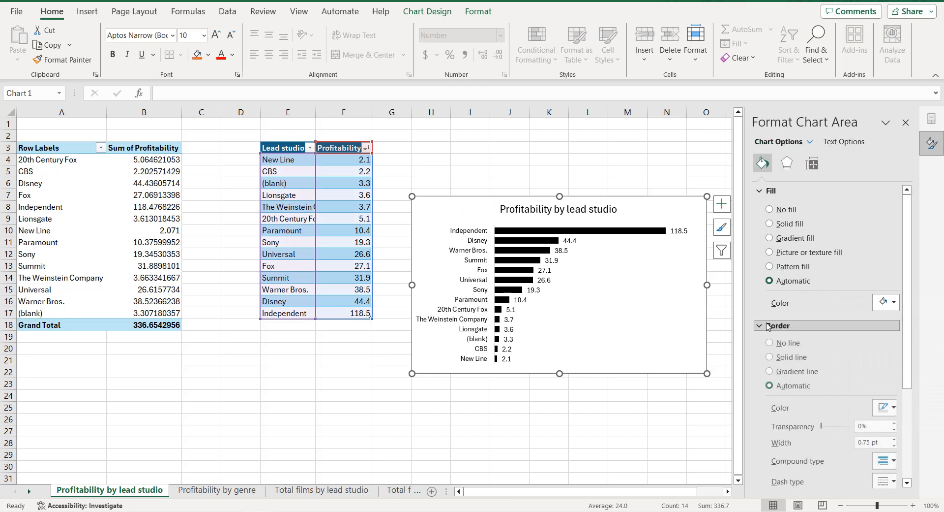
click(885, 320)
click(862, 346)
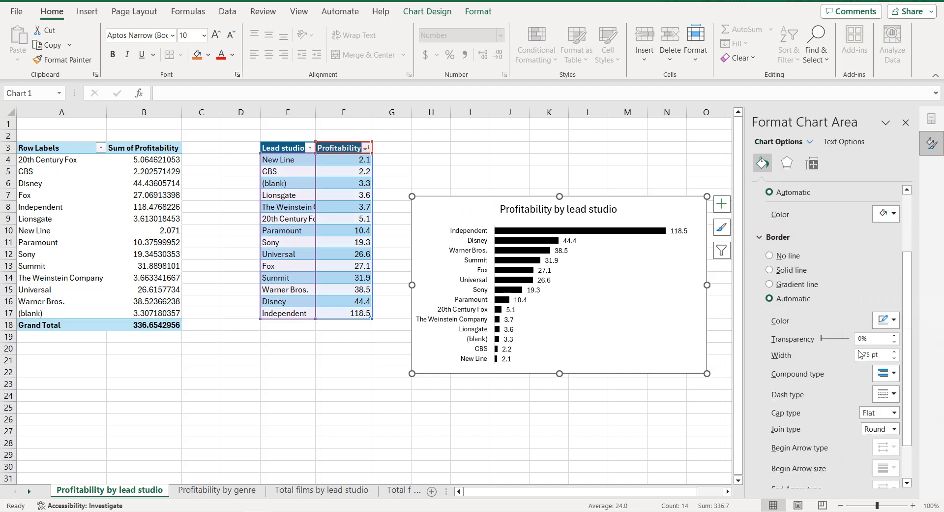
scroll(851, 360, down, 2)
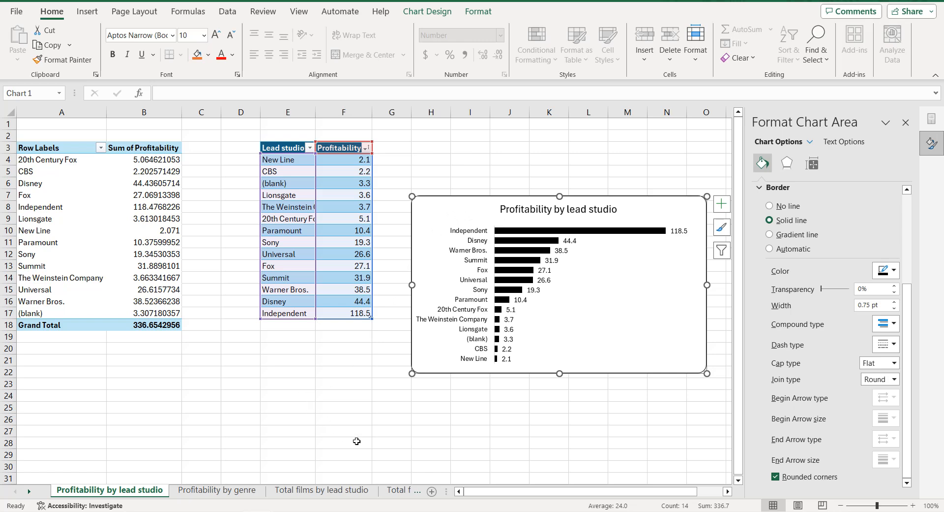
Add a new worksheet named Dashboard and turn off its gridlines
click(432, 492)
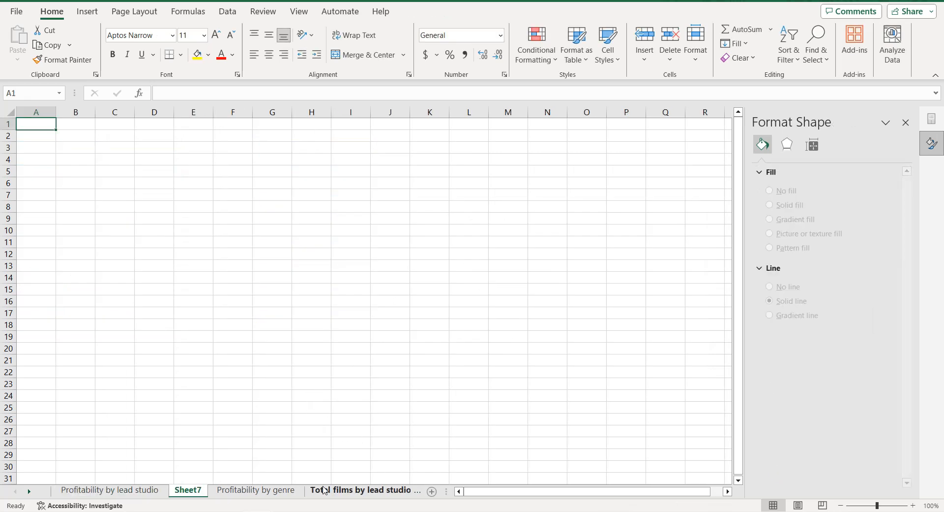
text(D)
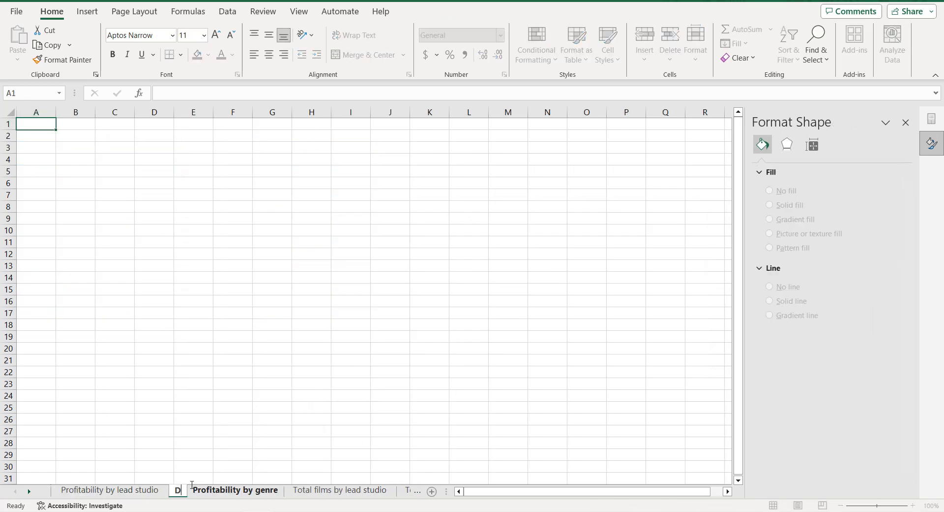
text(ashboard)
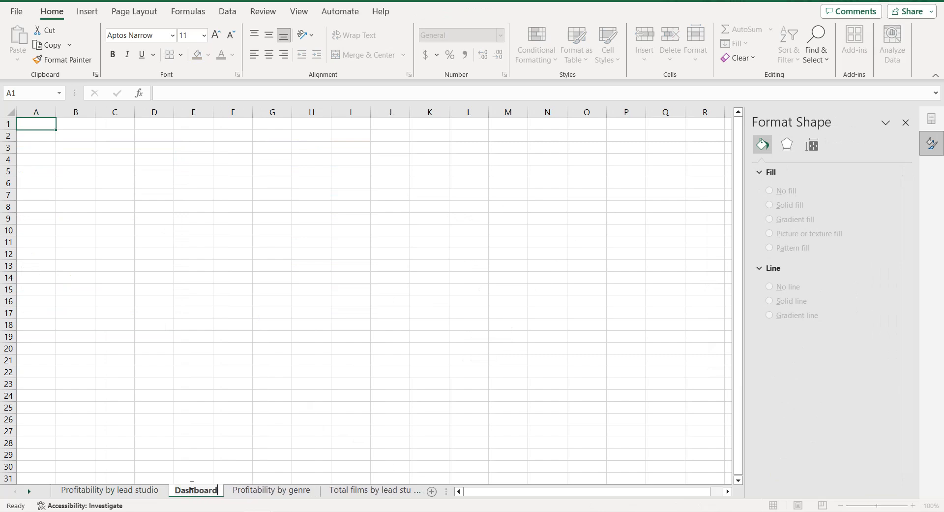
key(Return)
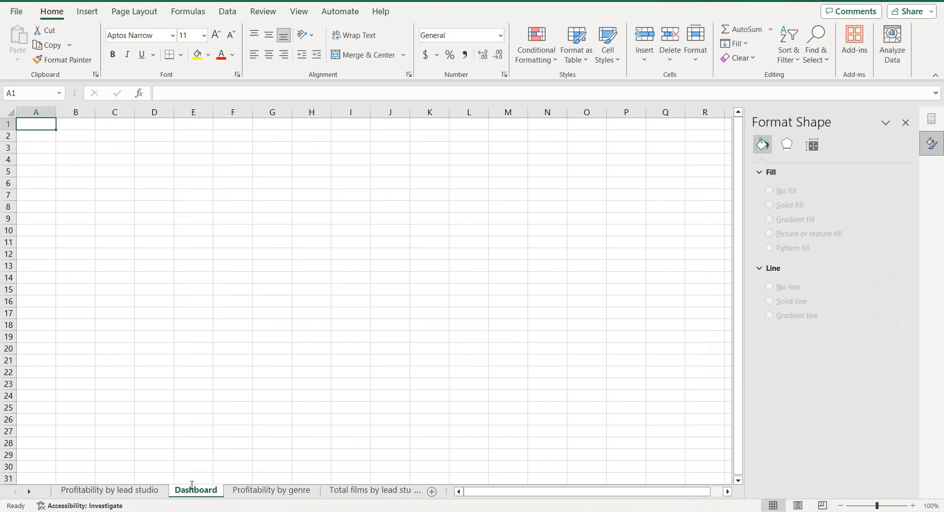
click(298, 11)
click(332, 45)
Copy the chart from the Profitability by lead studio sheet and paste it onto the Dashboard sheet
click(134, 489)
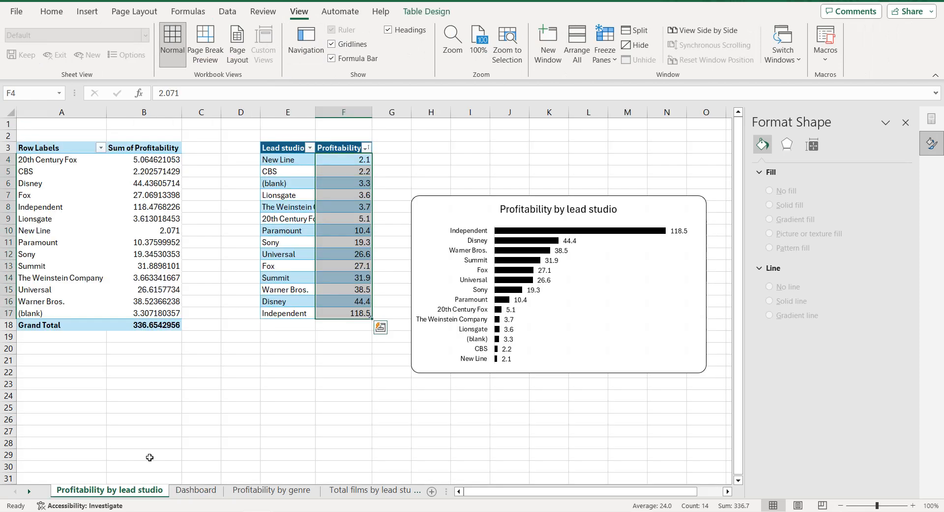
click(432, 210)
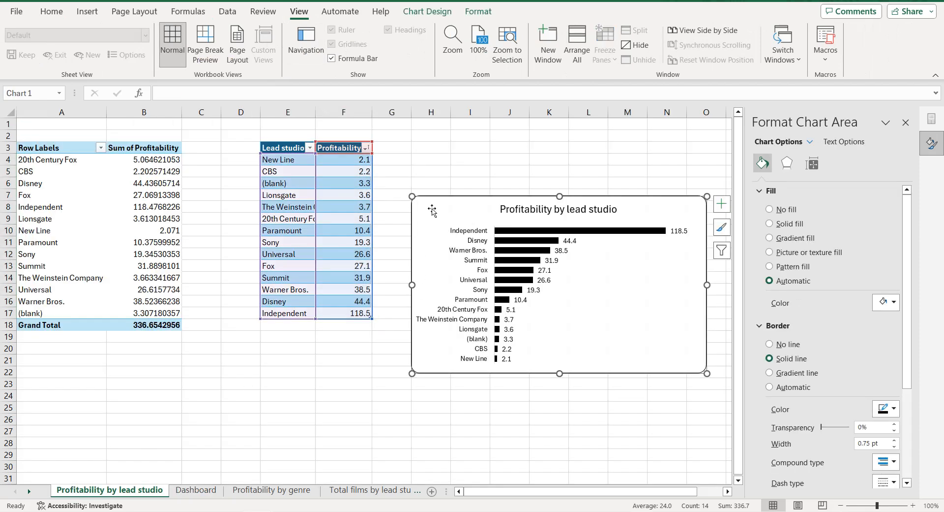
click(195, 489)
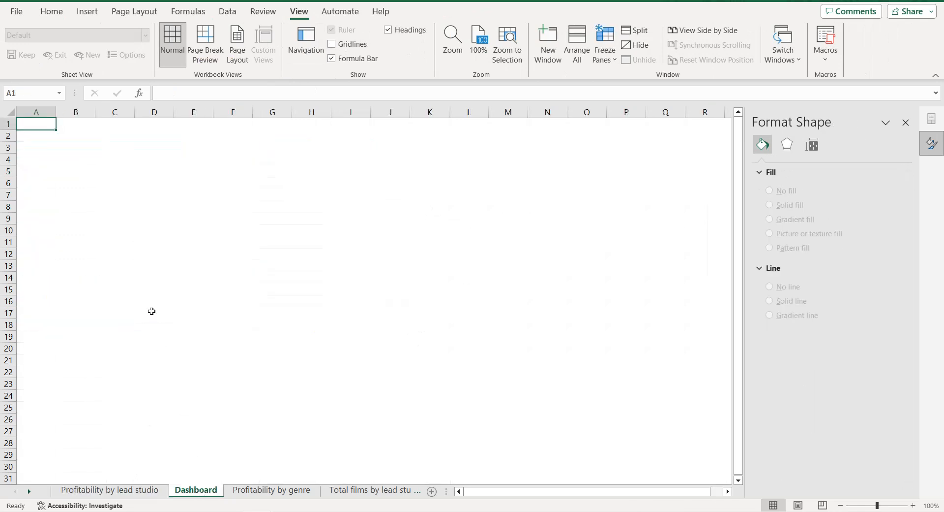
key(ctrl+v)
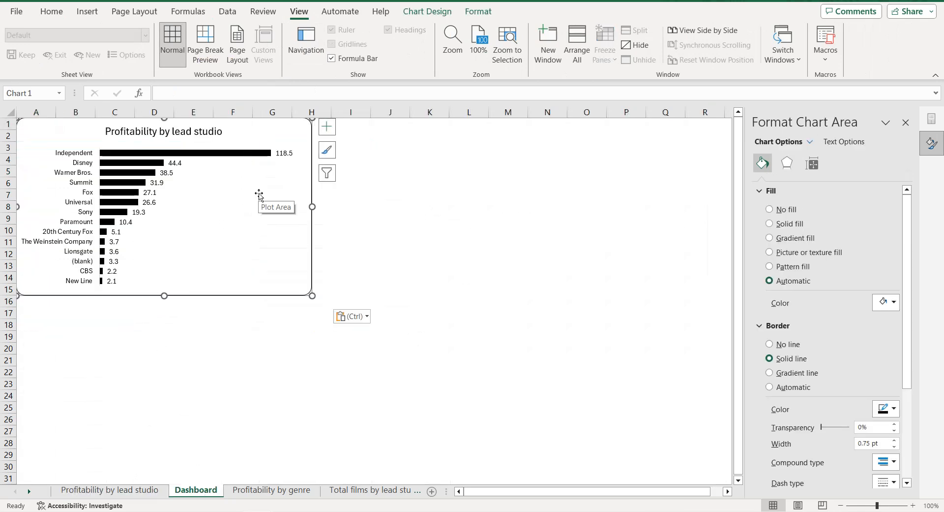
Nudge the pasted chart slightly down and to the right, and shorten it so it ends at row 13
key(Down)
key(Down)
key(Down)
key(Down)
key(Down)
key(Right)
key(Right)
key(Right)
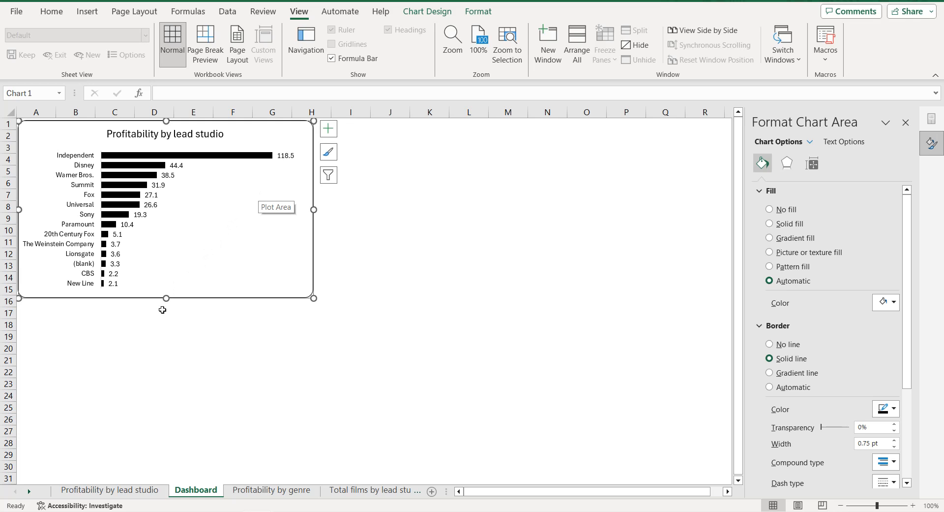
drag(167, 298, 169, 270)
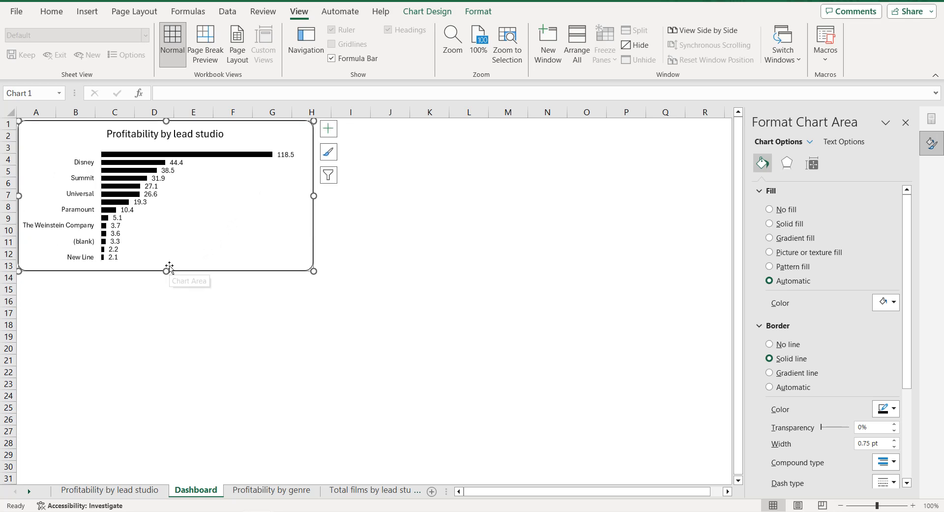
Reduce the font size of the chart's lead studio axis labels and data labels so every studio name fits
click(89, 198)
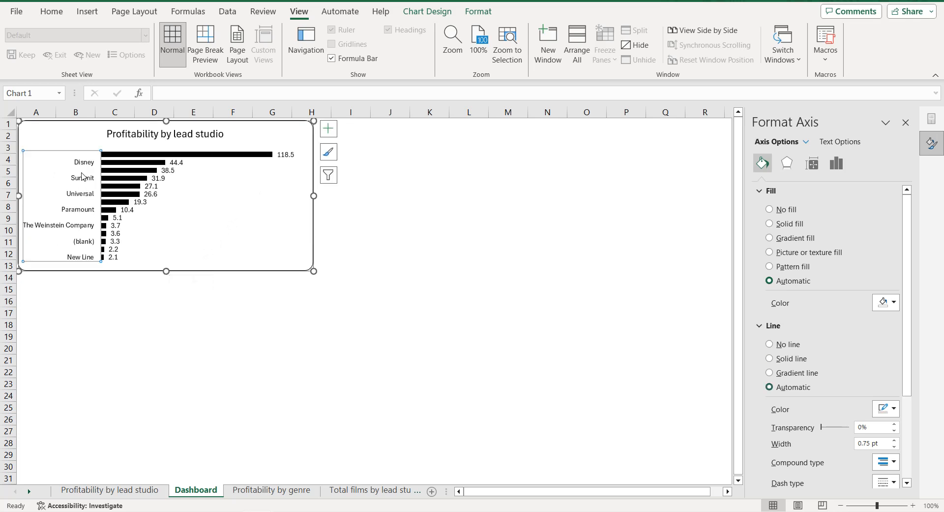
click(49, 18)
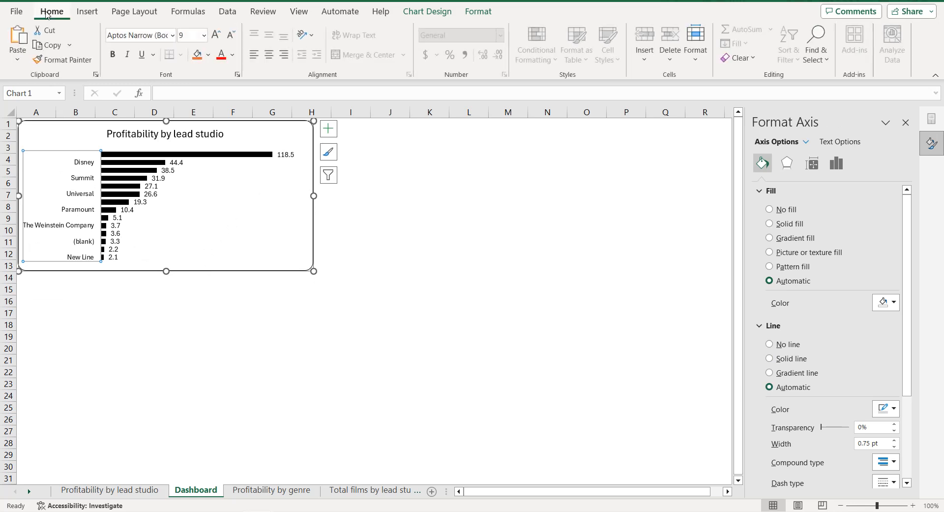
click(232, 36)
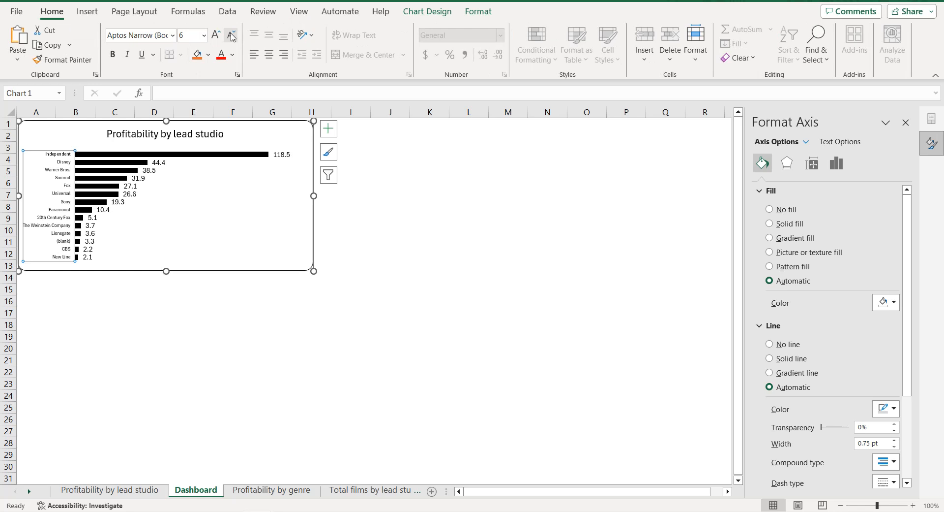
click(290, 154)
click(231, 34)
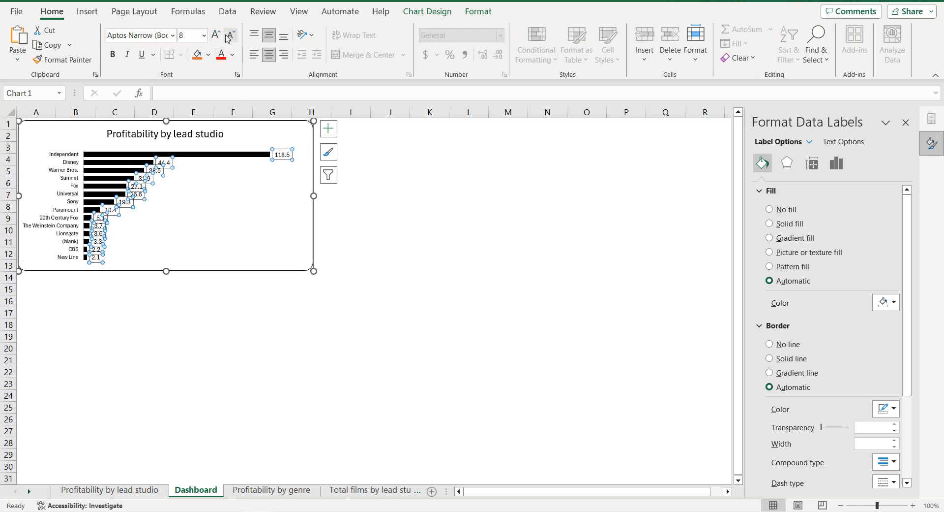
click(389, 241)
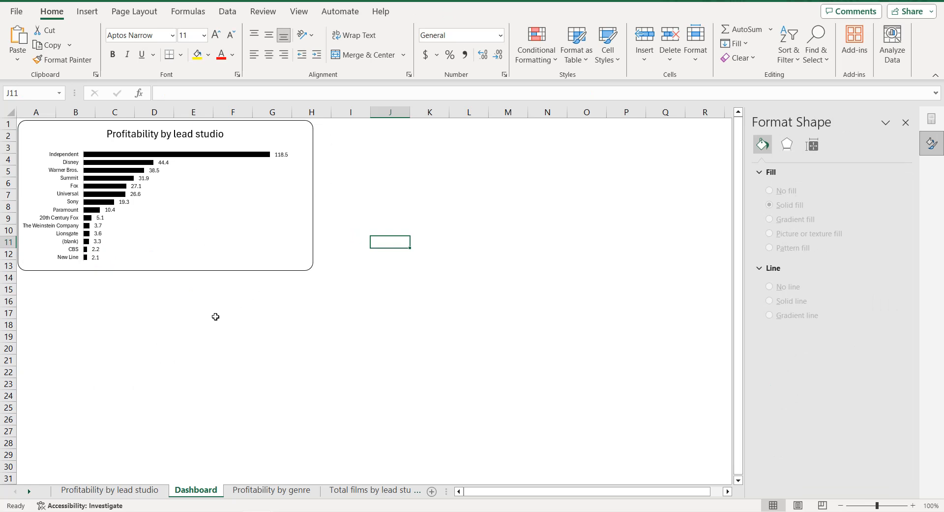
Filter the (blank) entry out of the Lead studio column in the table on the Profitability by lead studio sheet
click(130, 493)
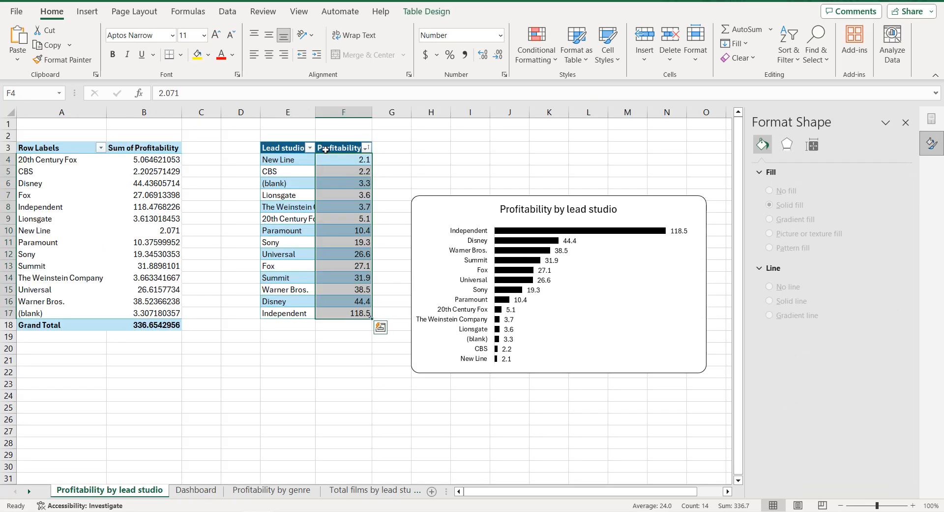
click(310, 148)
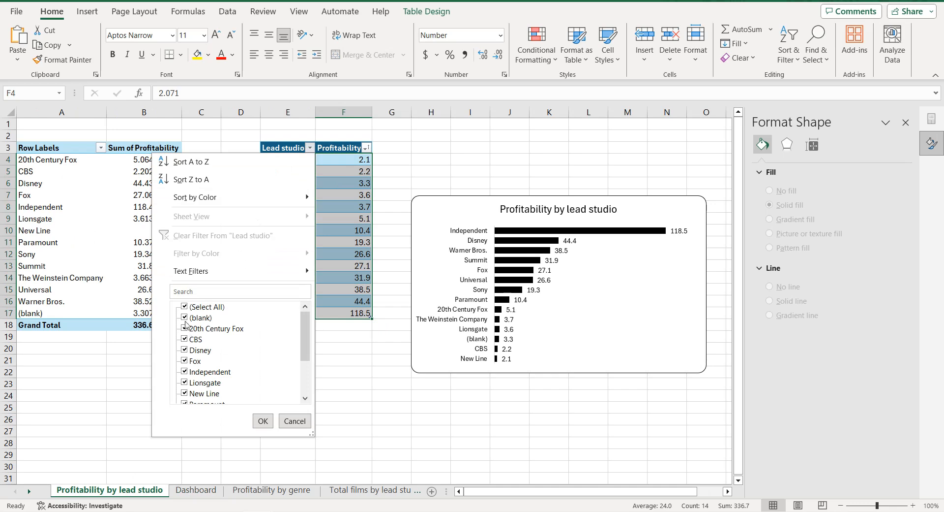
click(265, 421)
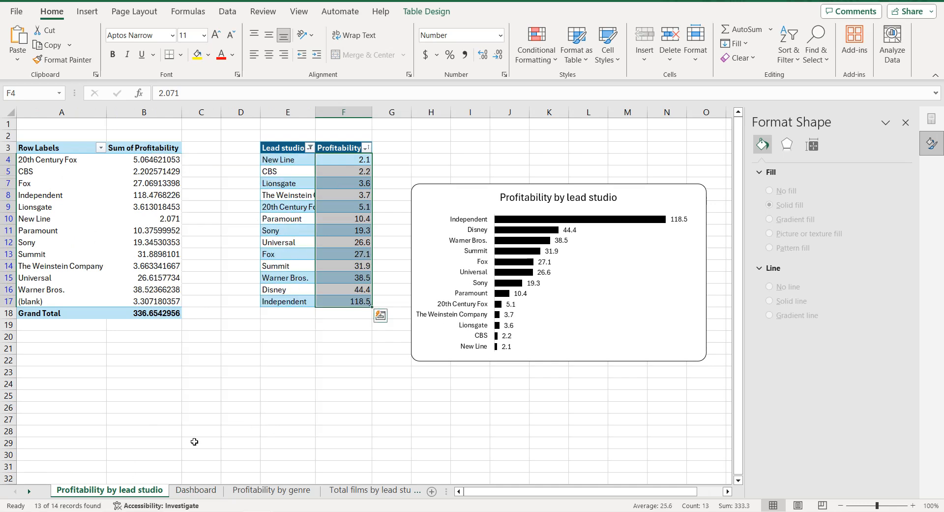
Narrow the Dashboard chart to end near the boundary of columns G and H, and make Dashboard the first sheet
click(190, 491)
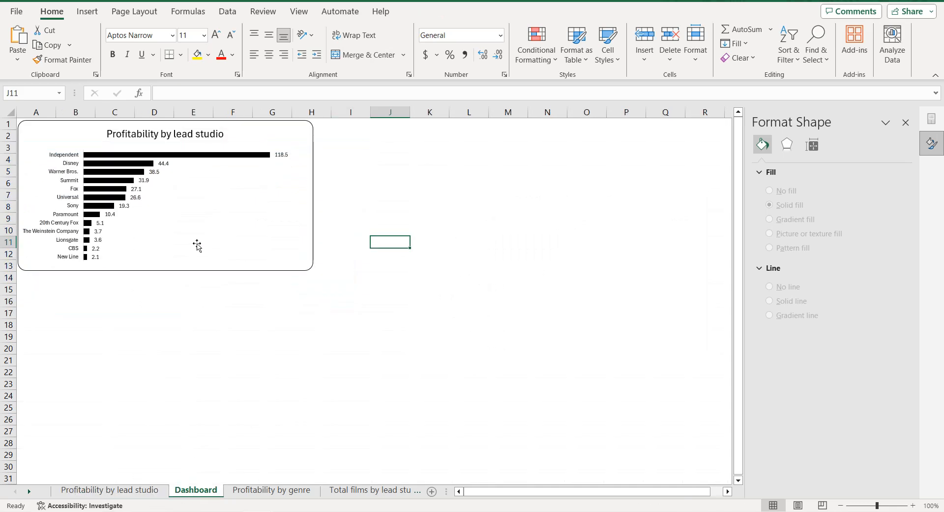
click(306, 196)
drag(295, 193, 296, 195)
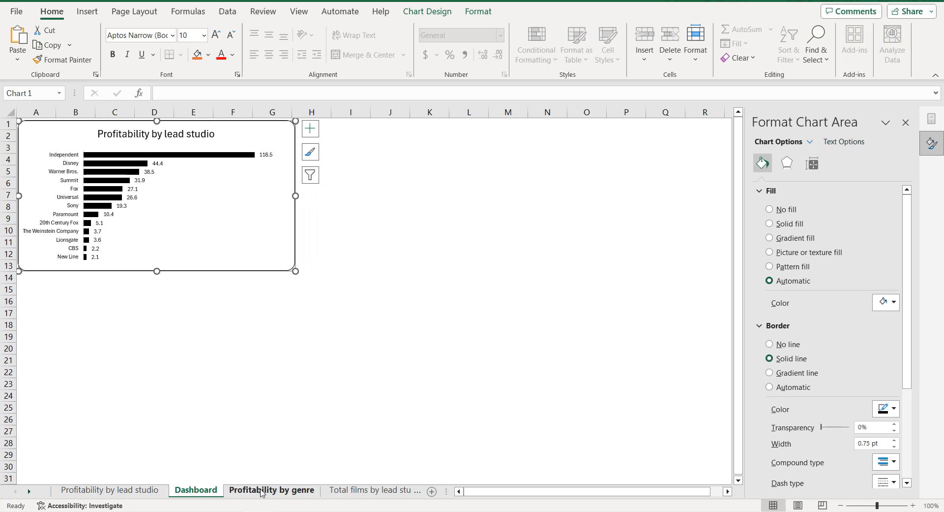
drag(74, 486, 74, 487)
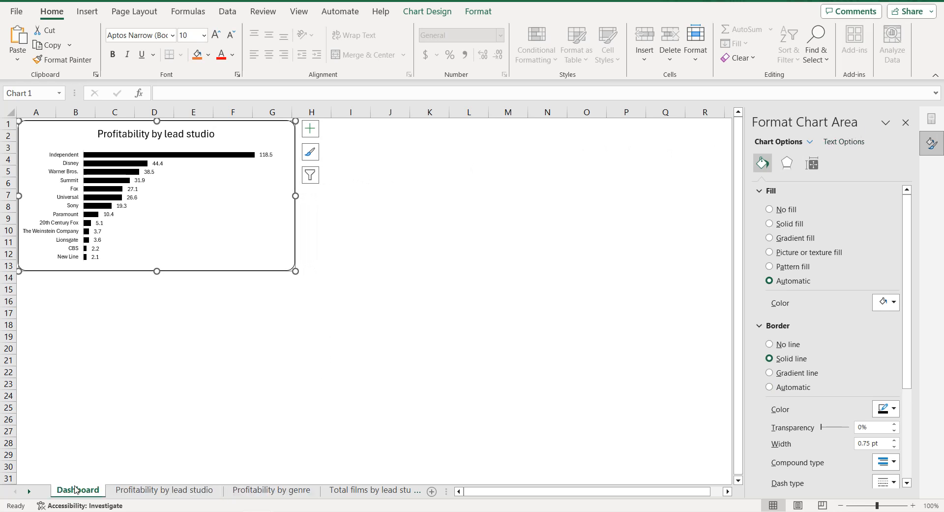
Build the PivotTable on the Profitability by genre sheet with Genre as rows and the sum of Profitability as values
click(266, 489)
click(101, 241)
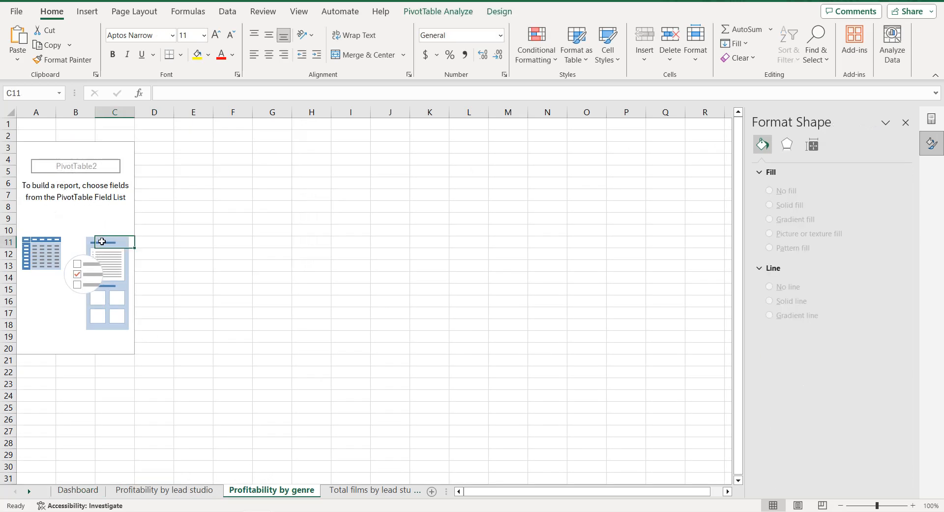
click(906, 123)
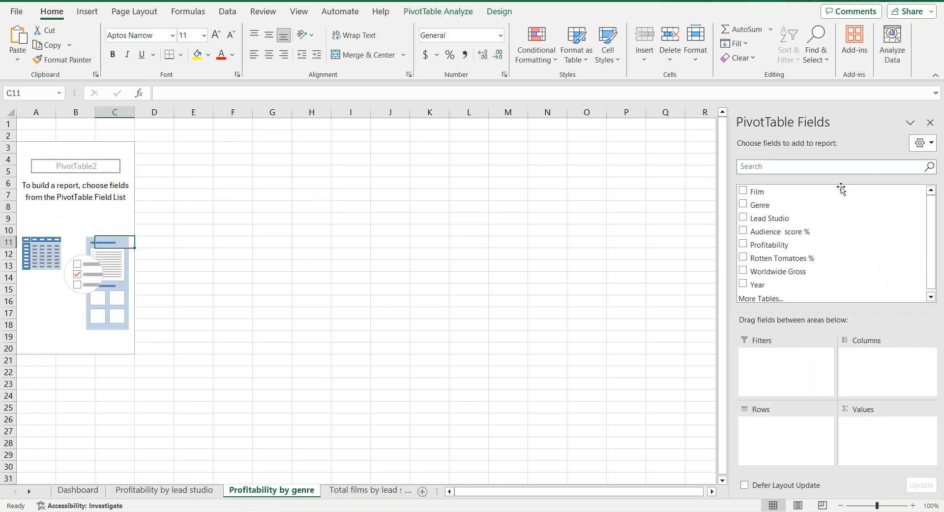
click(744, 204)
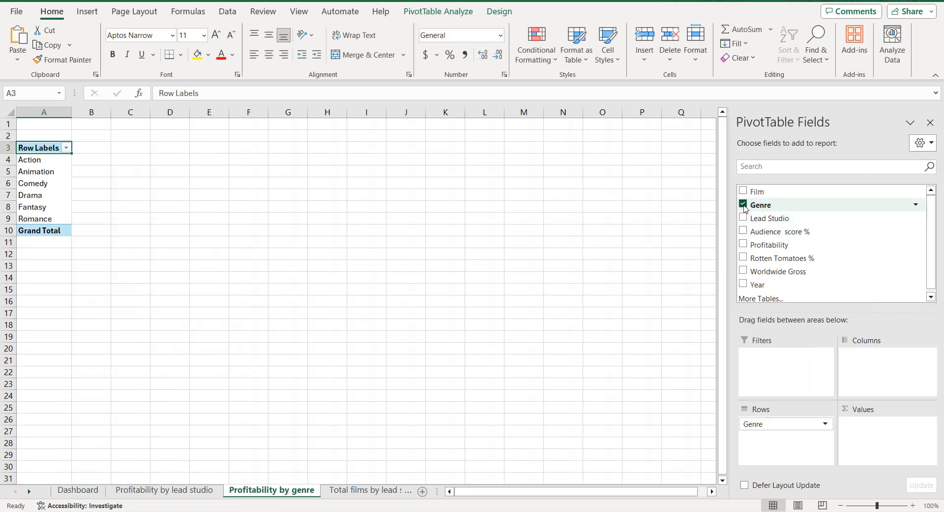
click(744, 245)
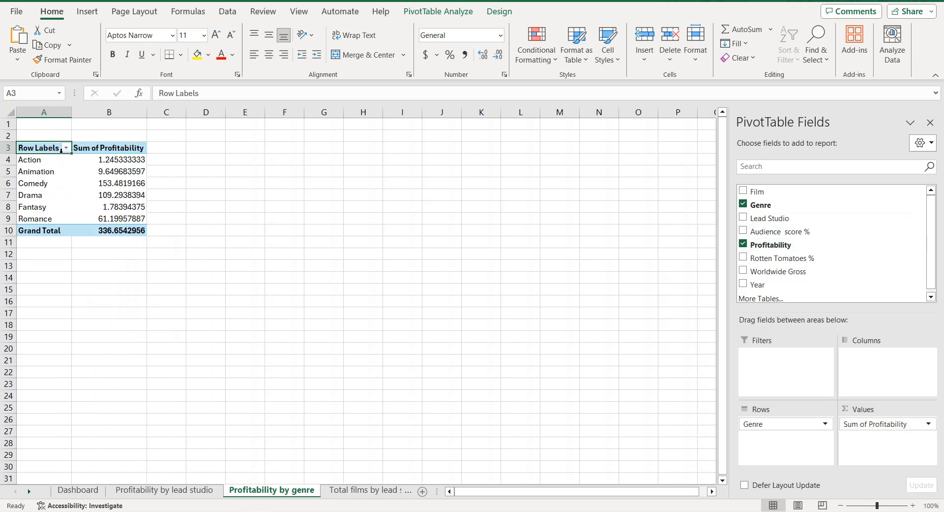
Copy the genre PivotTable range A3:B9 without its grand total and paste it as values starting at E3
drag(44, 148, 109, 220)
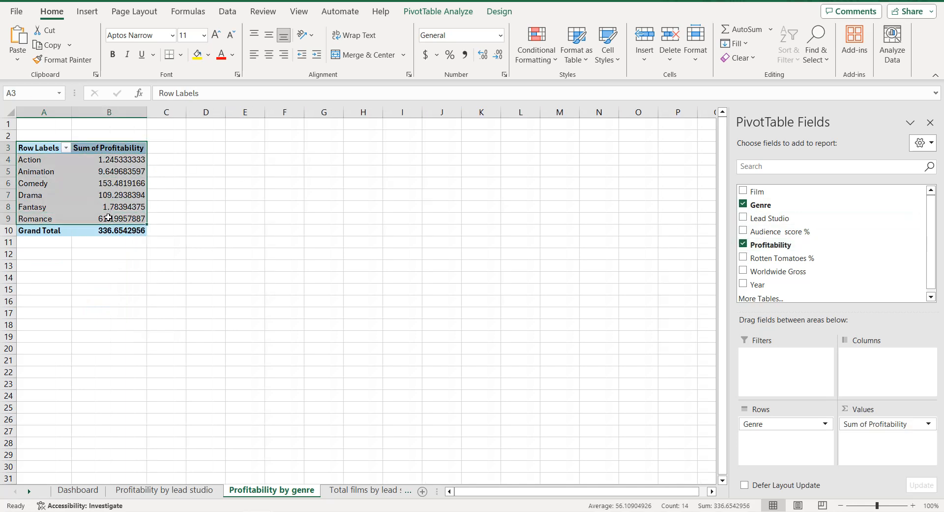
key(ctrl+c)
click(250, 148)
right_click(251, 148)
click(298, 186)
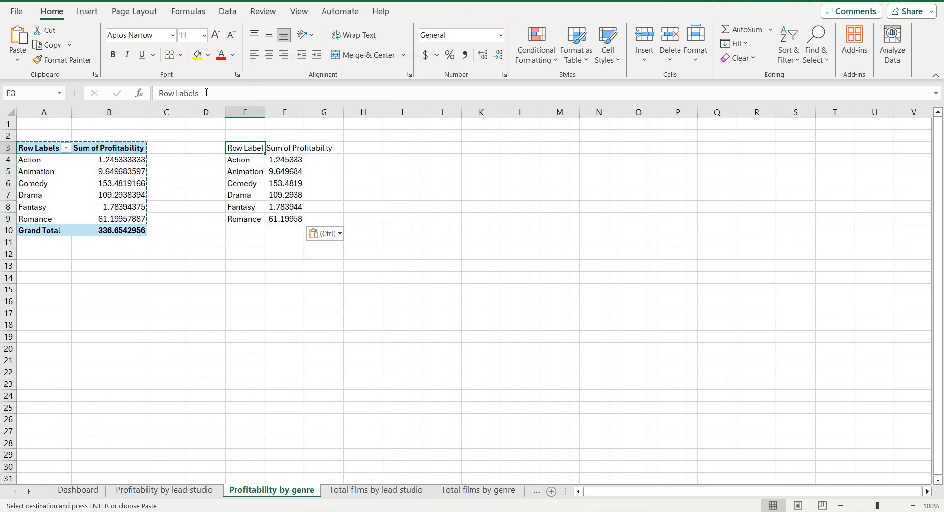
Rename the headers of the pasted genre data to Genre in E3 and Profitability in F3
drag(207, 92, 154, 93)
text(Genre)
key(Return)
click(290, 147)
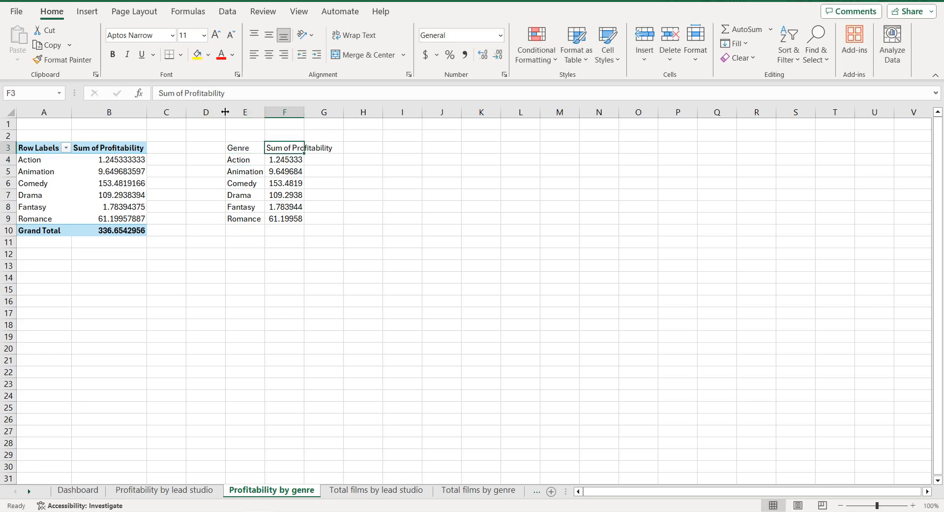
drag(184, 93, 156, 94)
key(BackSpace)
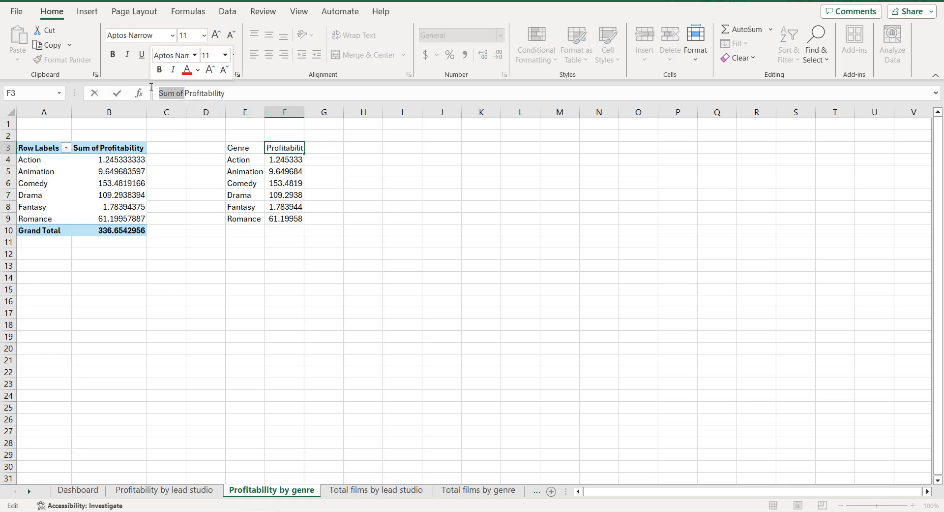
Convert E3:F9 into a table with headers and sort it by Profitability from smallest to largest
click(240, 149)
drag(241, 147, 294, 218)
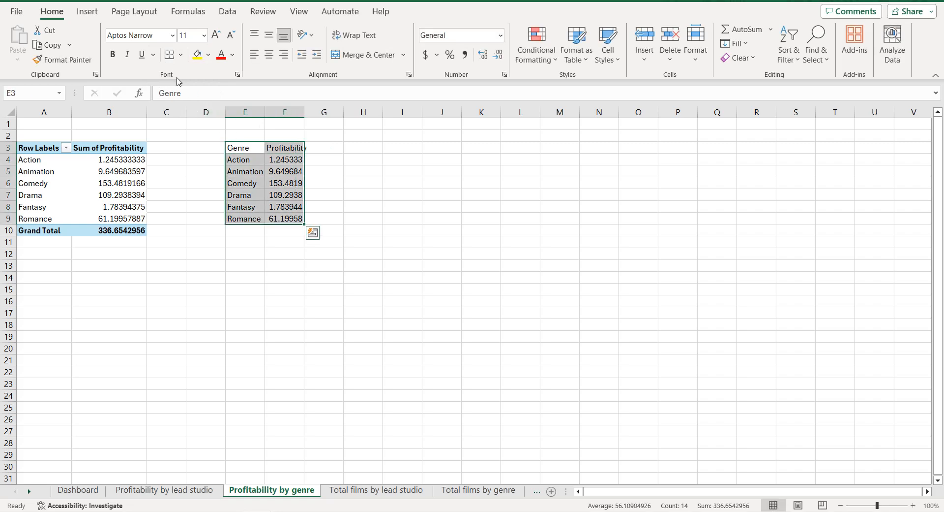
click(87, 11)
click(116, 49)
click(483, 272)
click(316, 148)
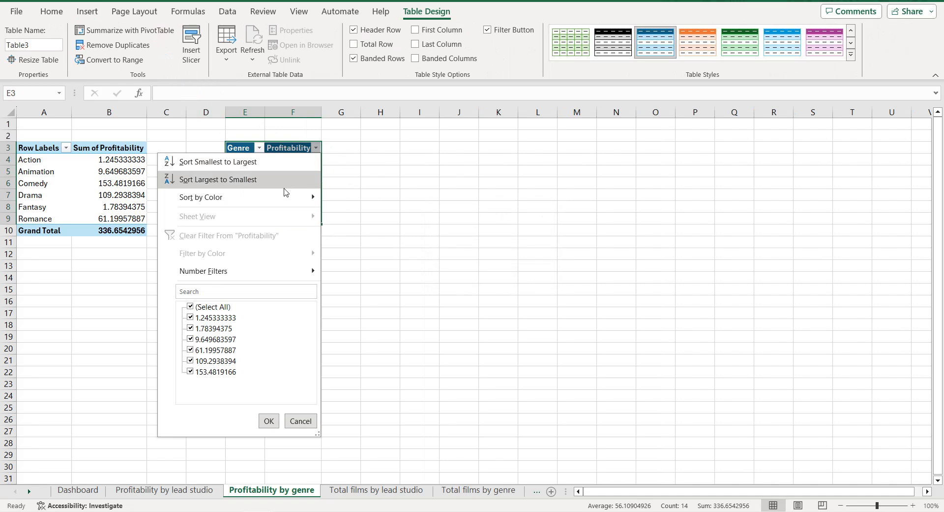
click(218, 161)
Format the genre table's Profitability values in F4:F9 to one decimal place
click(51, 11)
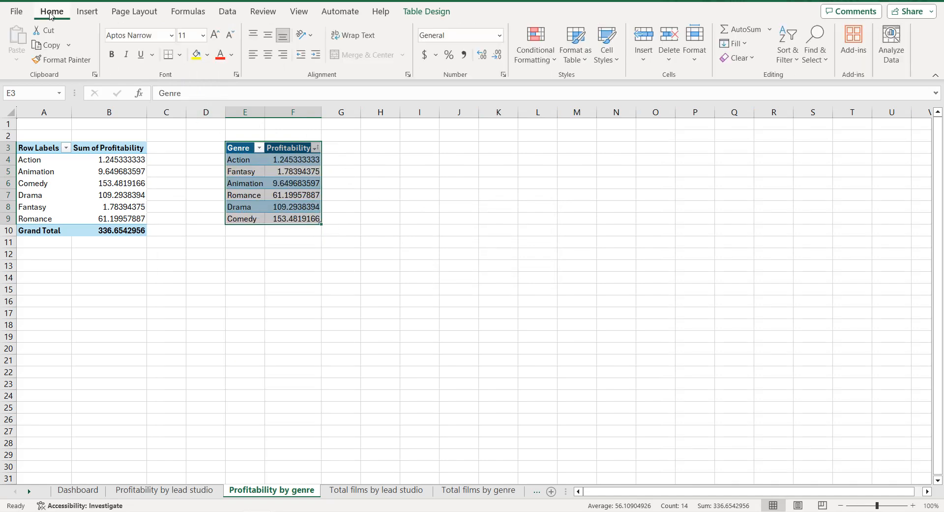
click(309, 182)
drag(305, 162, 306, 219)
click(499, 55)
click(498, 55)
click(498, 56)
click(498, 55)
click(499, 55)
click(498, 55)
click(498, 55)
click(498, 55)
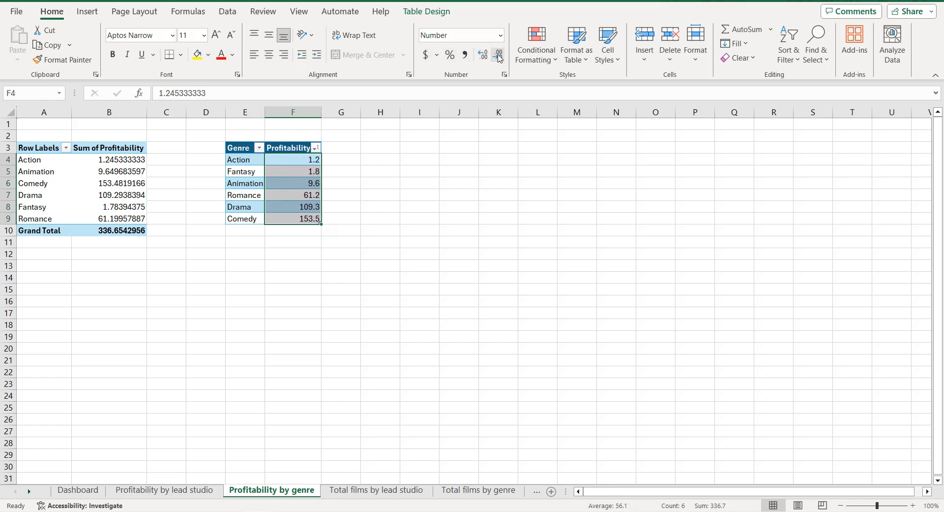
Reapply the smallest-to-largest sort on the genre table's Profitability column
click(309, 172)
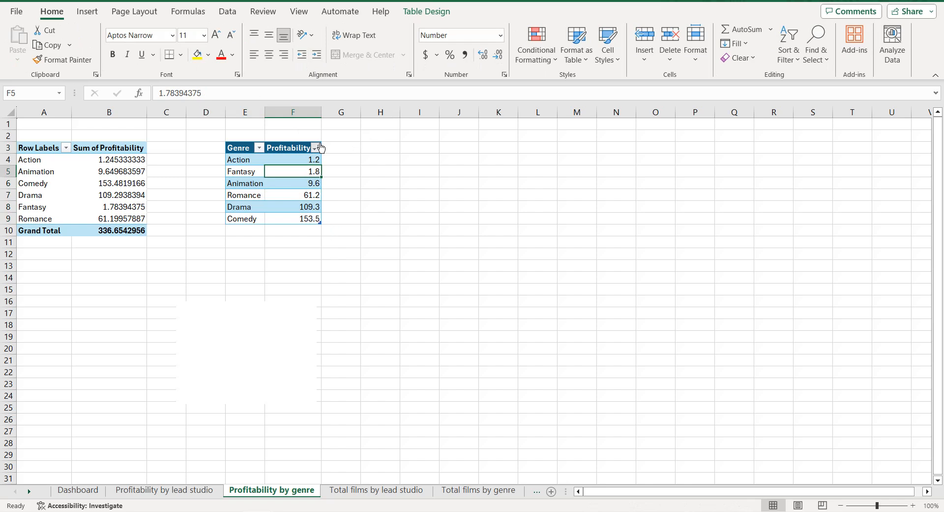
click(315, 148)
click(301, 162)
Insert a clustered bar chart from the genre profitability table in E3:F9
drag(244, 148, 309, 218)
click(99, 19)
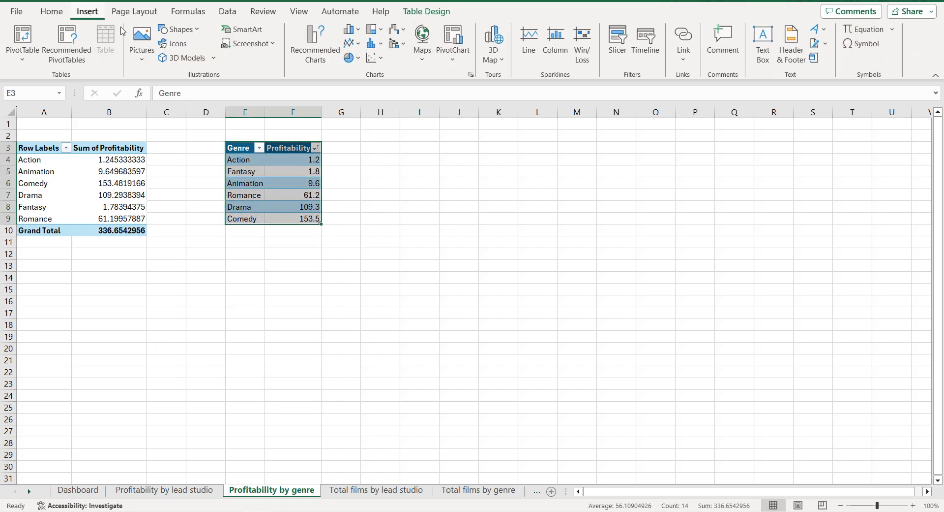
click(314, 47)
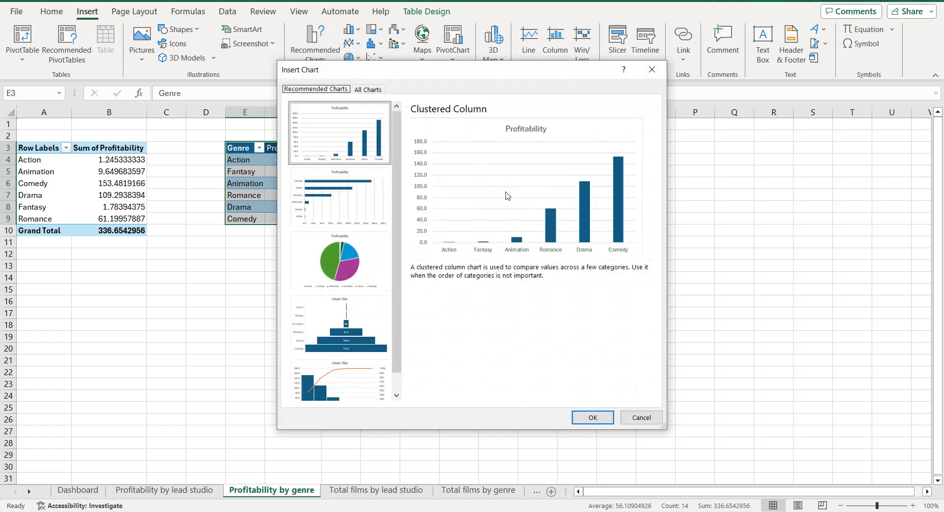
click(366, 202)
click(593, 417)
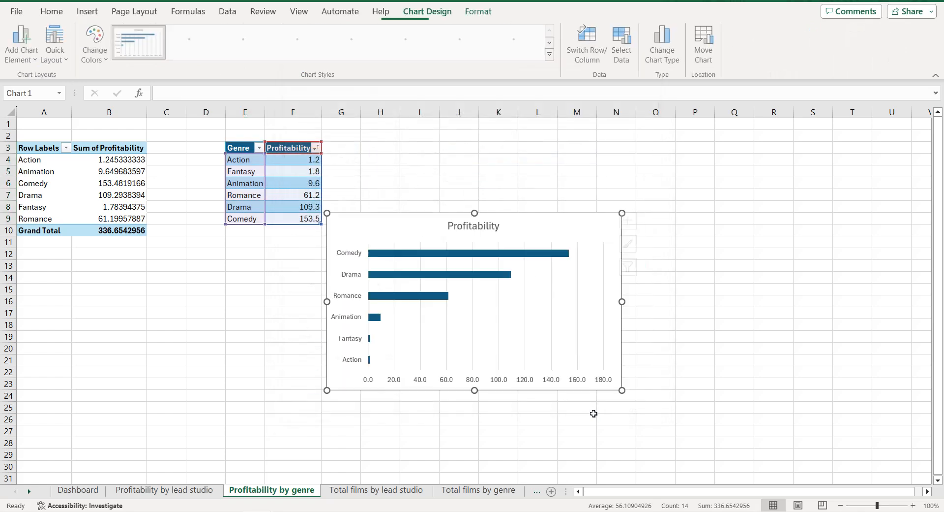
Change the genre chart's title to "Profitability by genre"
click(481, 226)
click(496, 226)
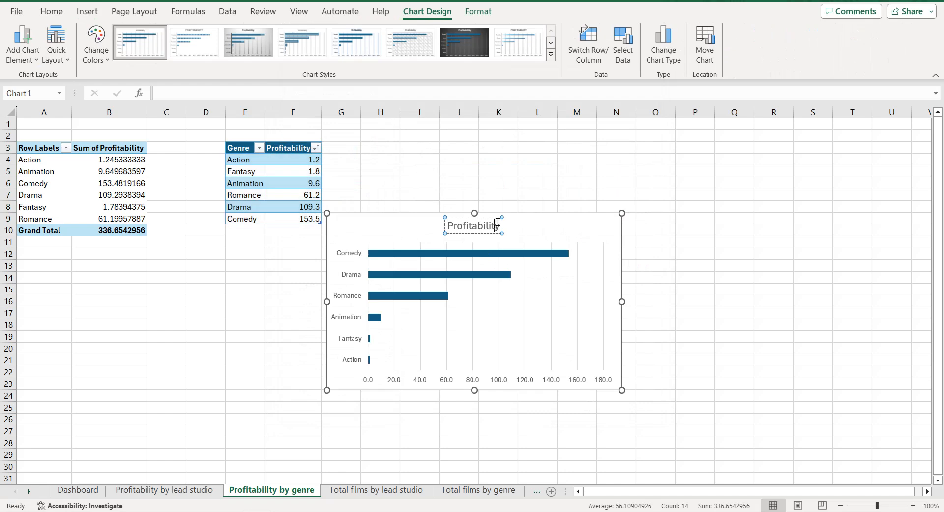
text(genre)
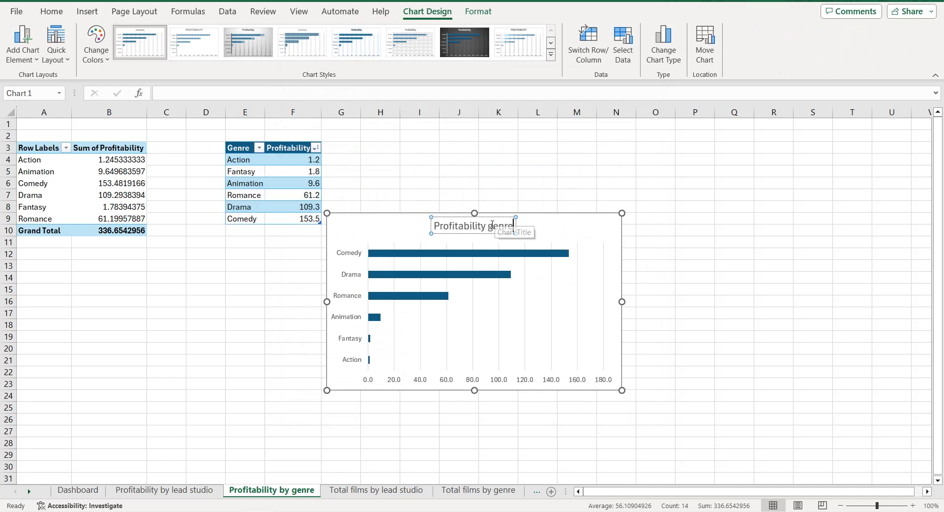
text(by)
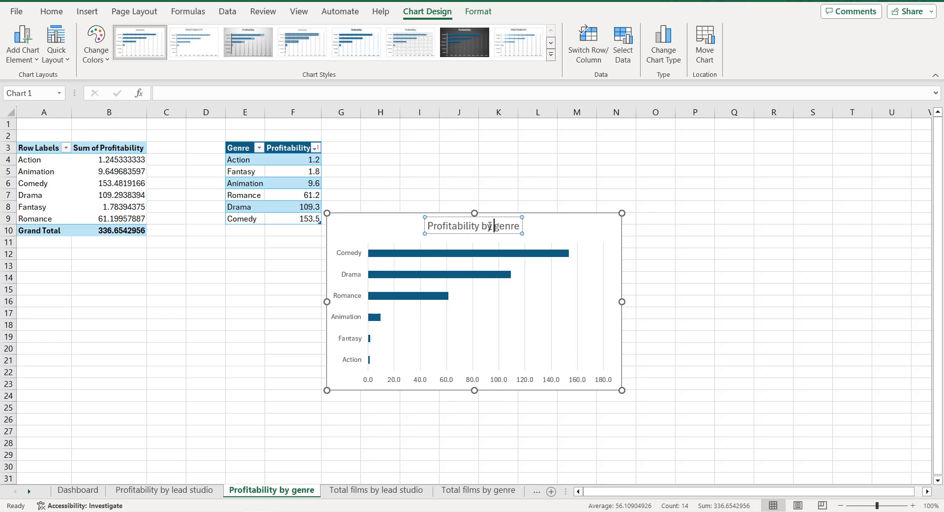
click(571, 231)
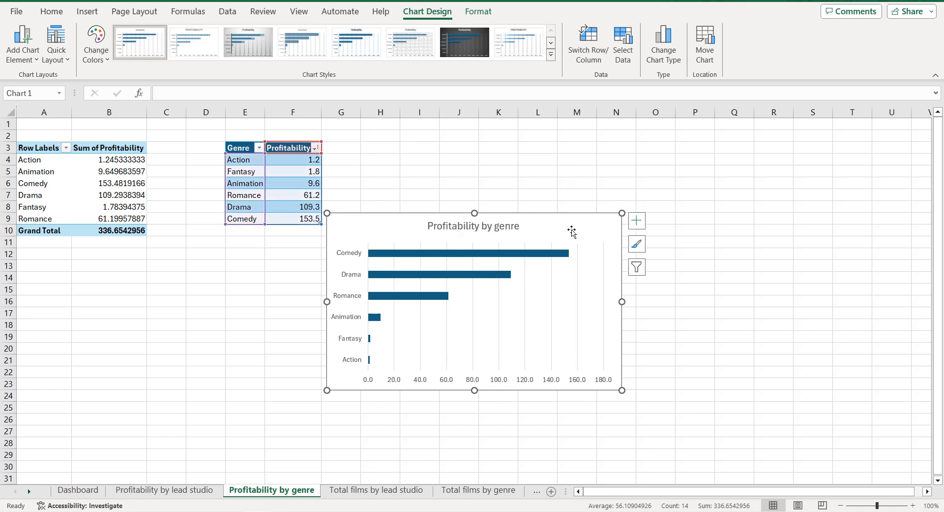
Add data labels to the genre chart and remove its gridlines and horizontal value axis
click(637, 221)
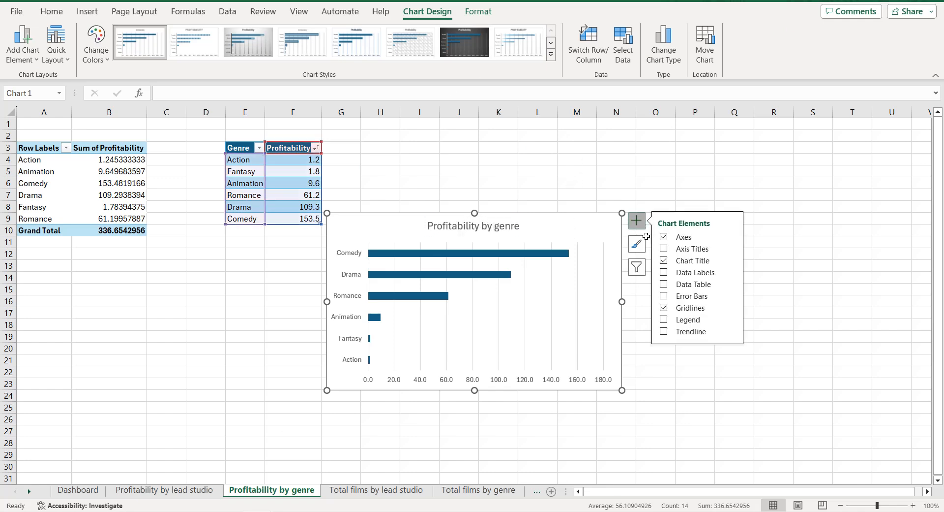
click(664, 272)
click(665, 308)
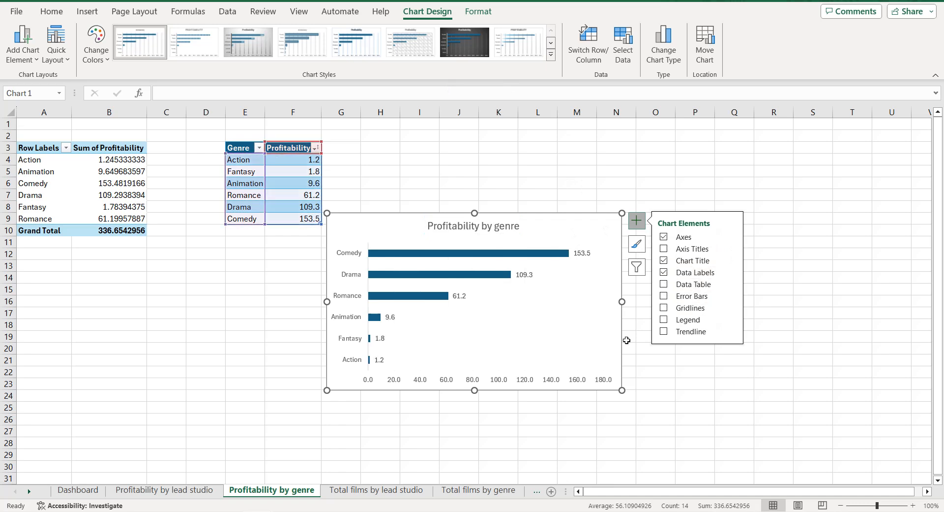
click(575, 384)
key(Delete)
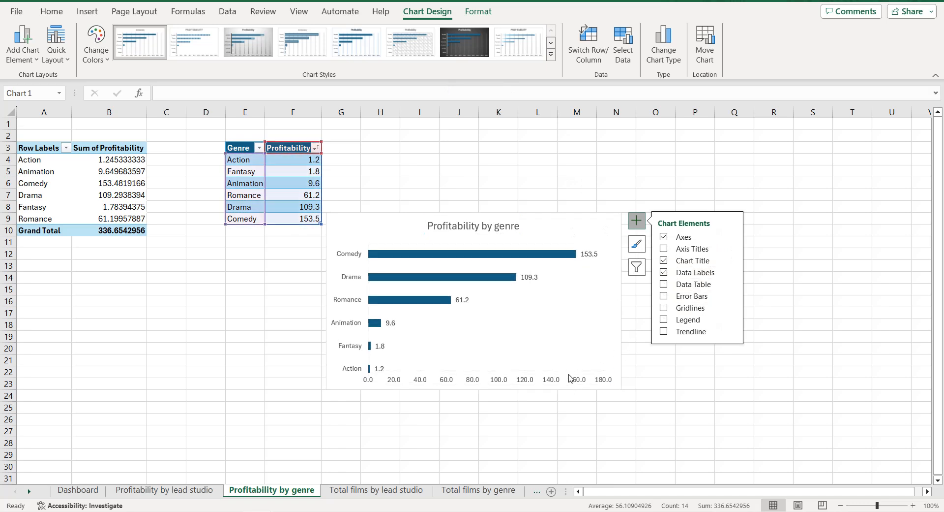
Fill the genre chart's bars with solid black and set their gap width to 50%
right_click(531, 226)
click(585, 482)
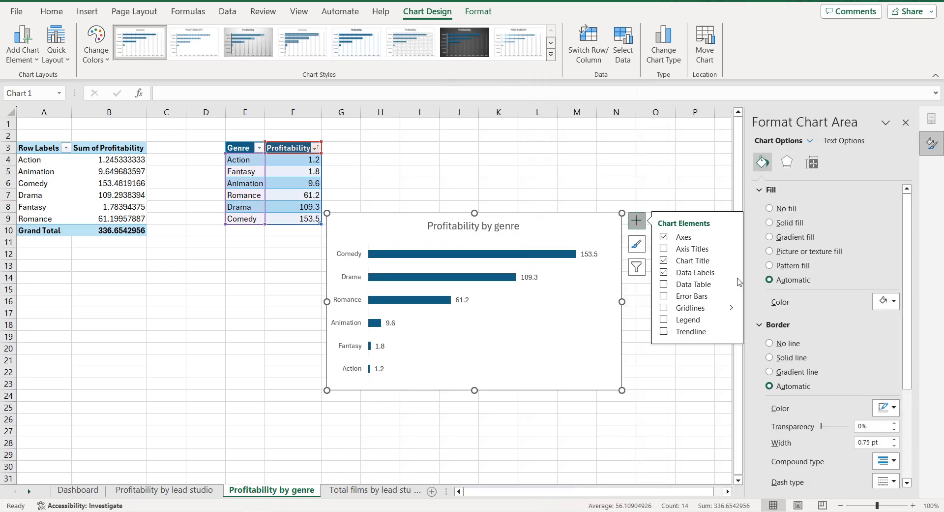
click(521, 254)
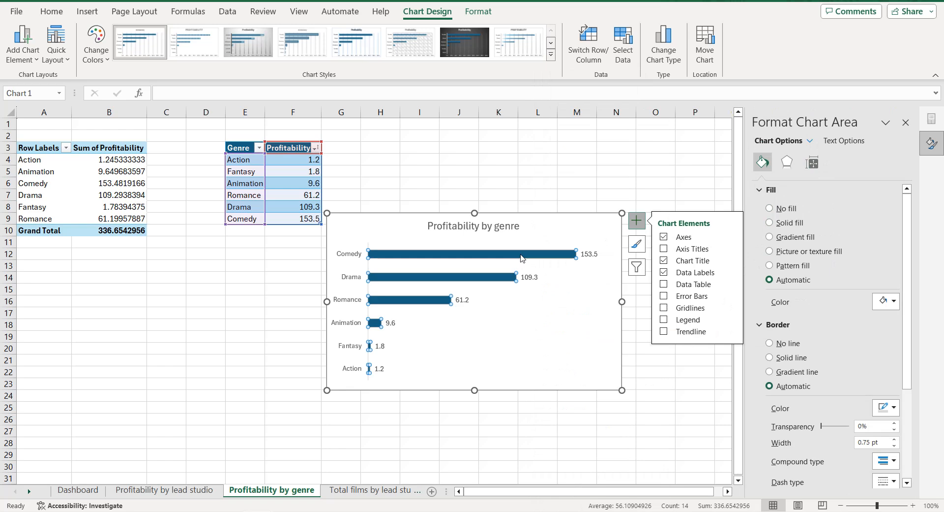
click(894, 332)
click(860, 368)
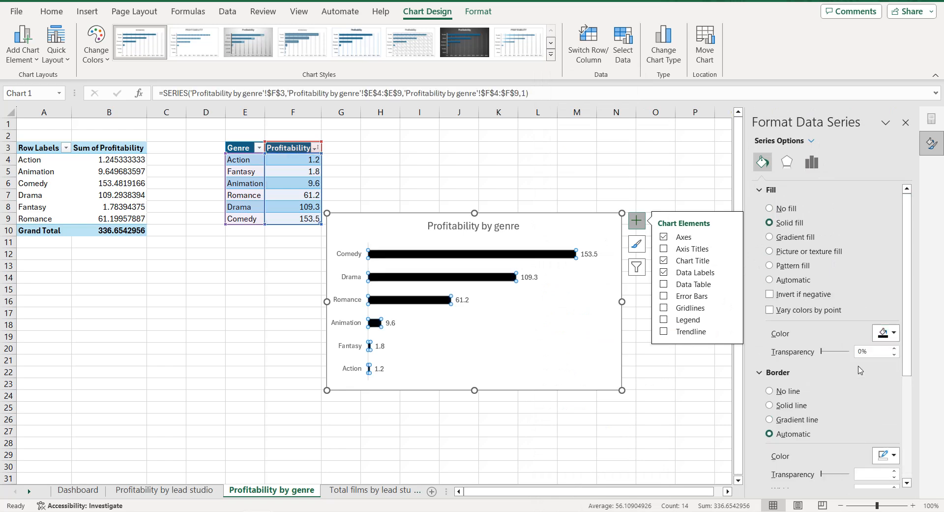
click(812, 162)
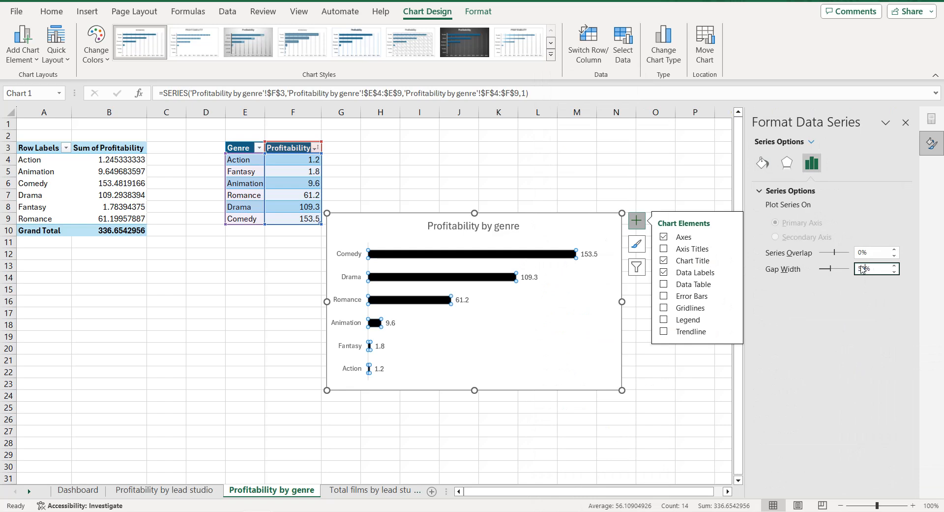
key(Return)
Set the text color of the genre chart's category labels, data labels and title to black
click(347, 253)
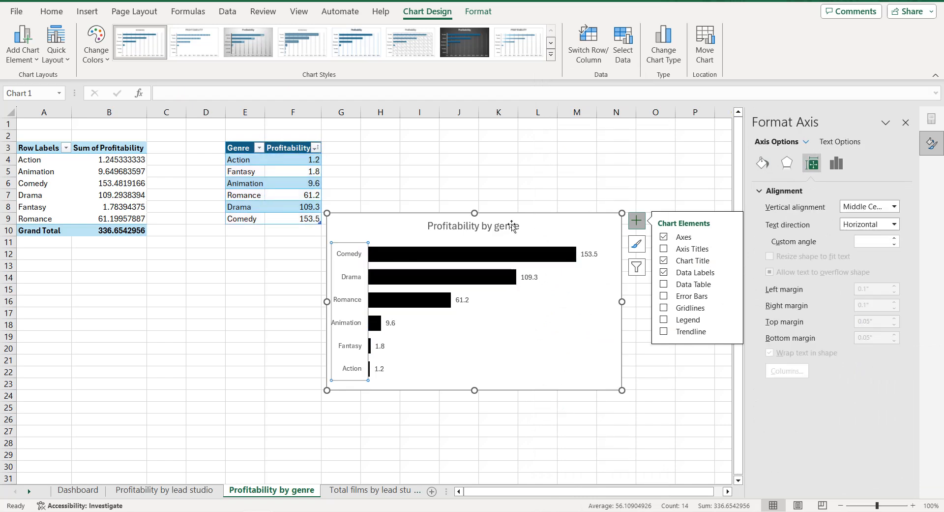
click(856, 142)
click(890, 288)
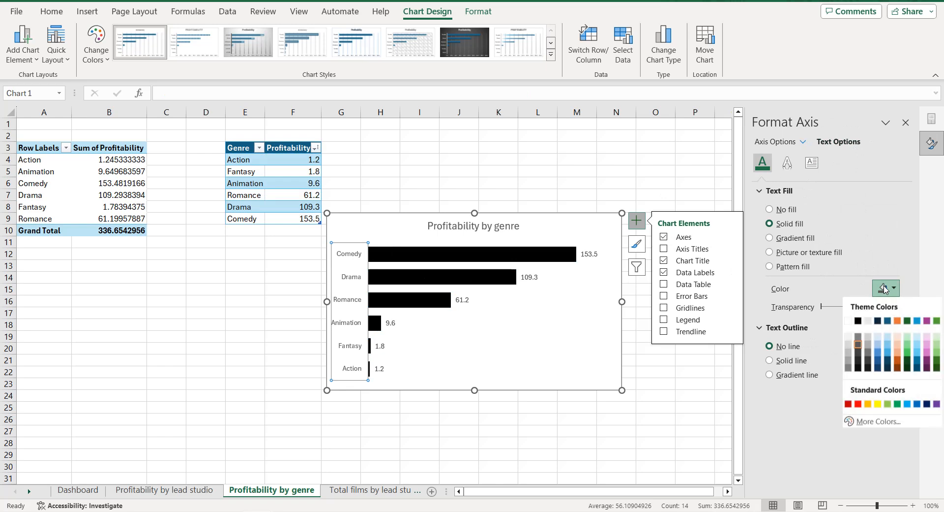
click(862, 322)
click(591, 256)
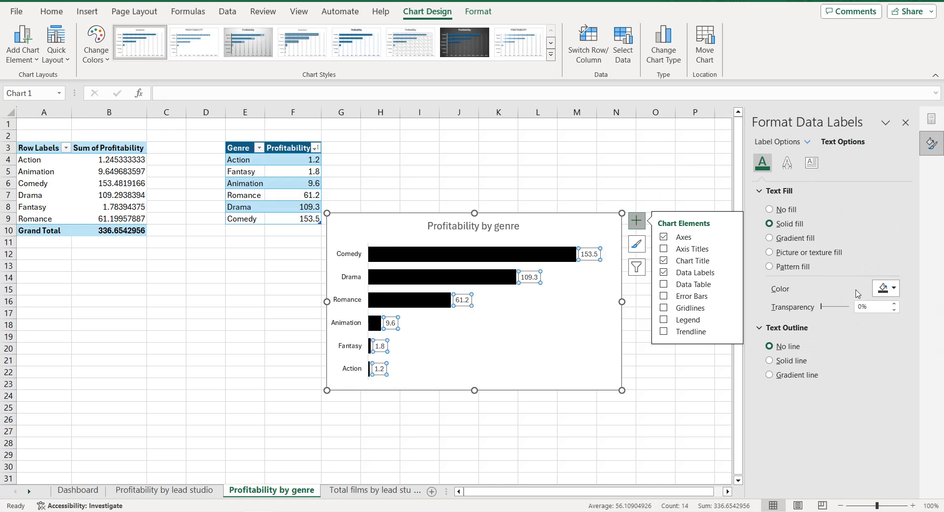
click(893, 288)
click(863, 321)
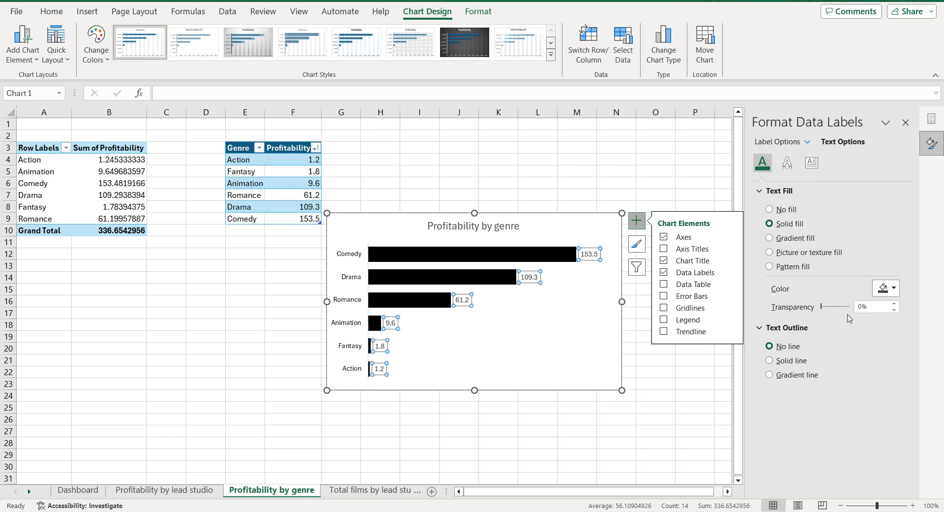
click(513, 230)
click(893, 288)
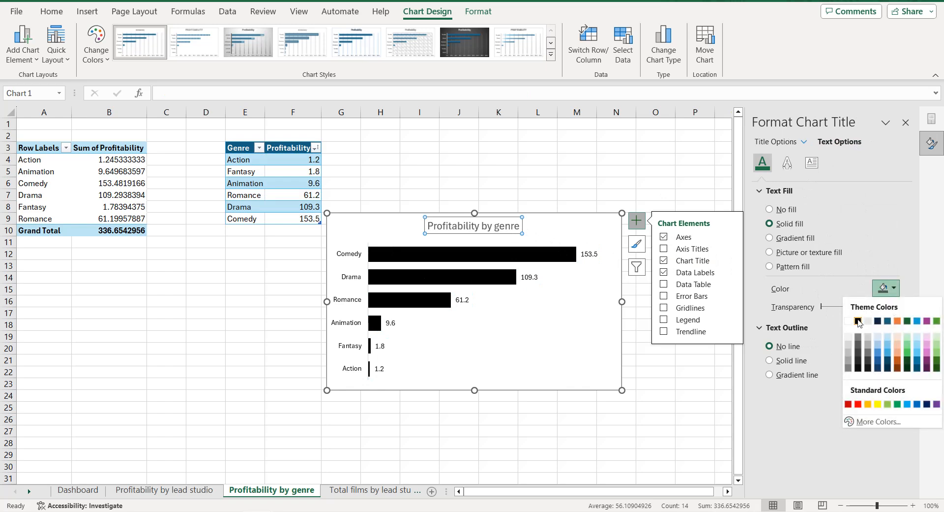
click(859, 323)
Give the genre chart's outer area a black border with rounded corners
click(595, 325)
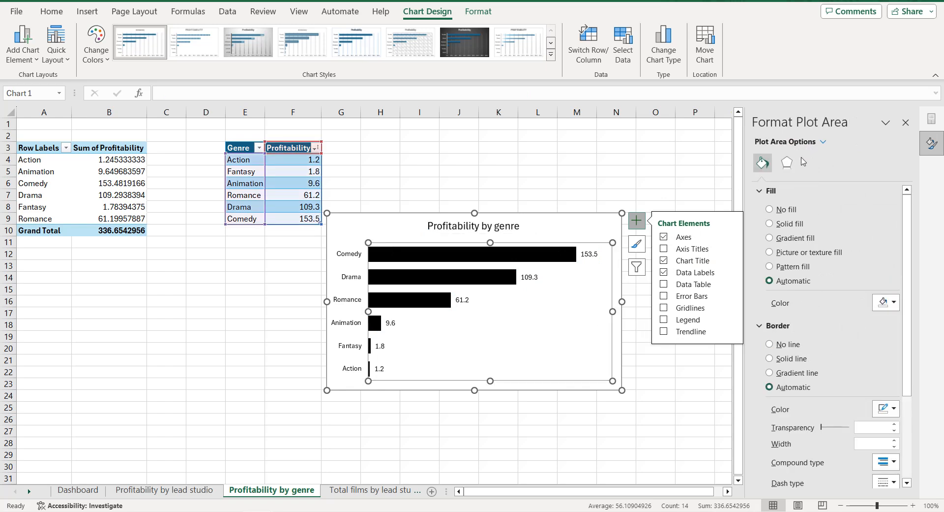
scroll(826, 292, down, 4)
click(883, 284)
click(553, 226)
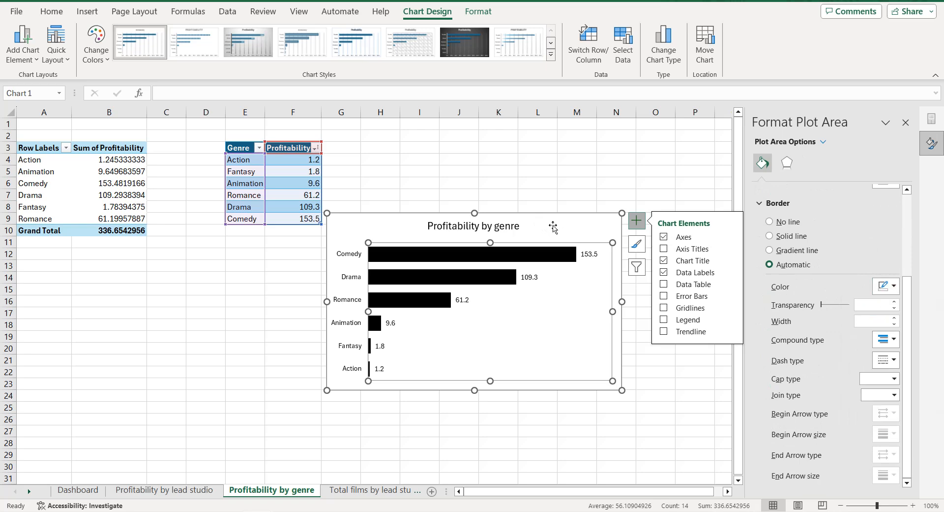
click(345, 234)
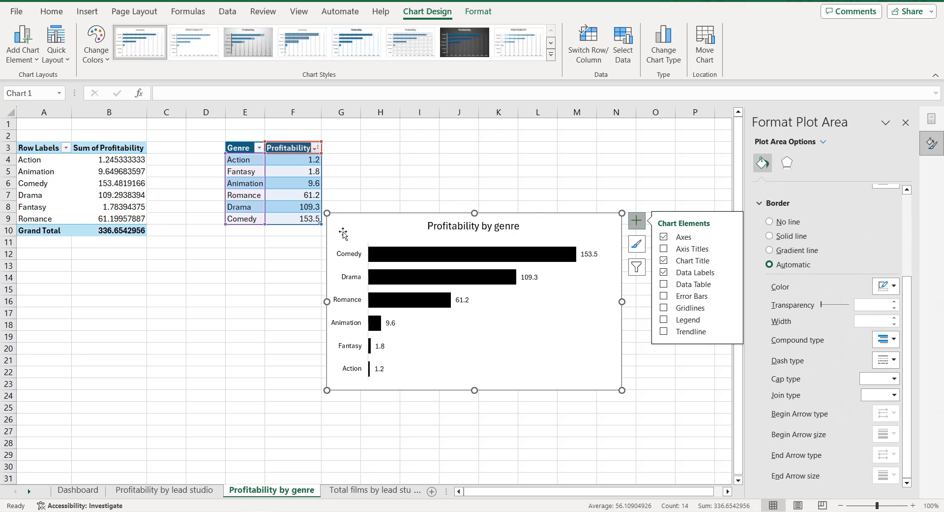
click(885, 285)
click(859, 320)
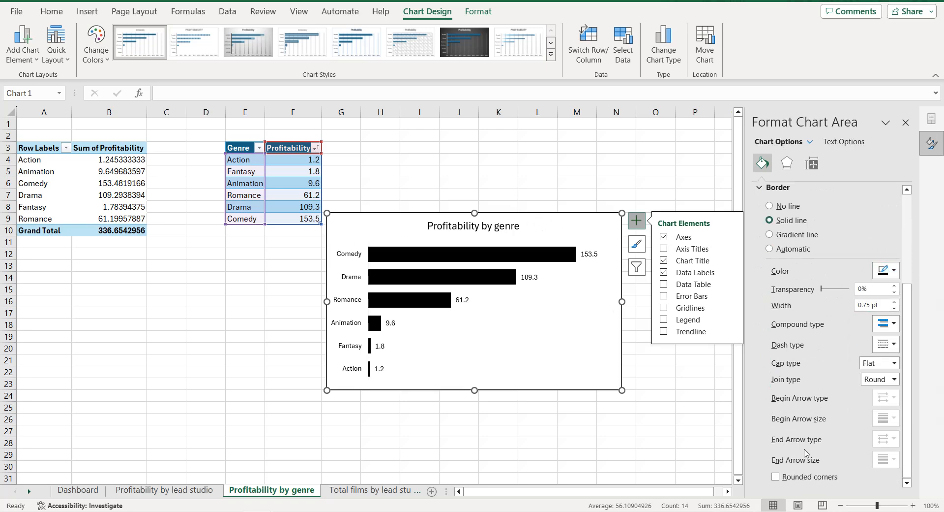
click(776, 477)
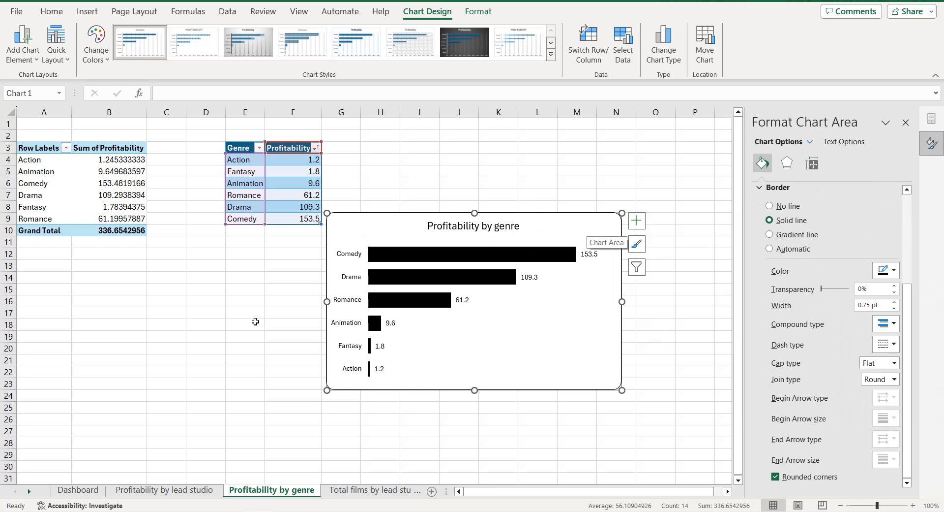
Copy the genre chart to cell M1 of the Dashboard sheet and shorten it to end at about row 13
click(78, 489)
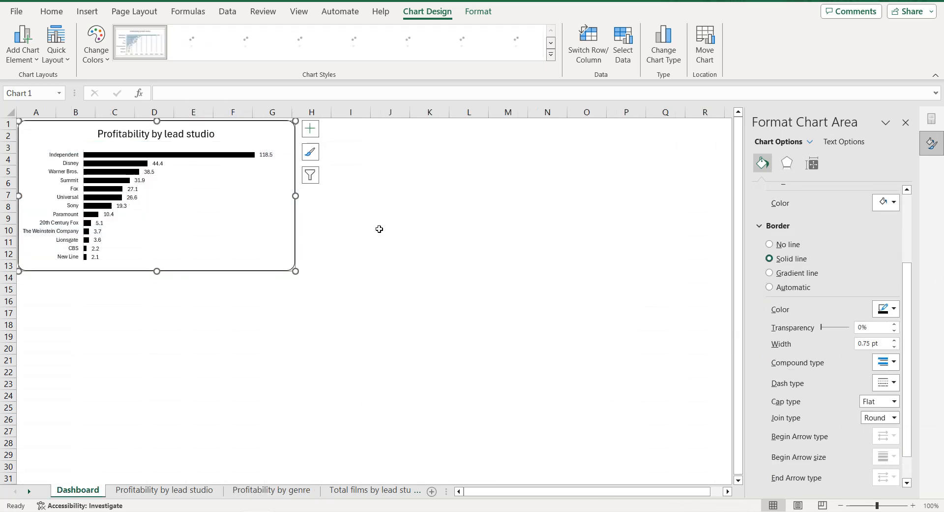
click(481, 132)
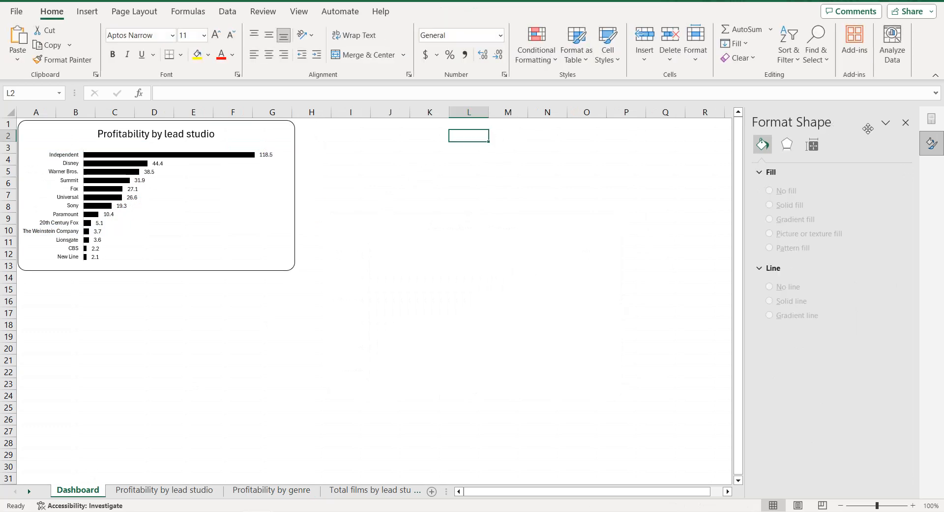
click(906, 123)
click(519, 123)
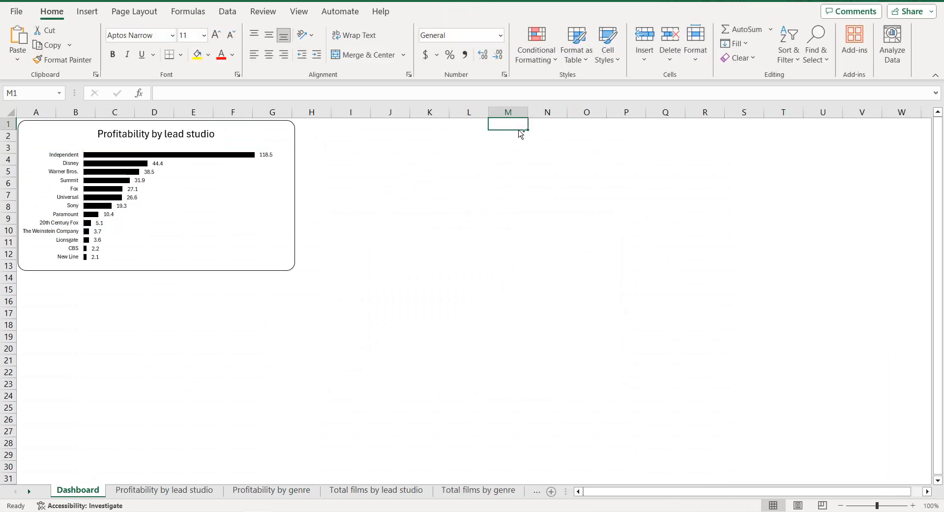
key(ctrl+v)
key(Down)
key(Down)
key(Down)
key(Down)
drag(637, 298, 637, 273)
Set the Dashboard genre chart's category labels to font size 7 and shrink its data labels to match the lead studio chart
click(518, 198)
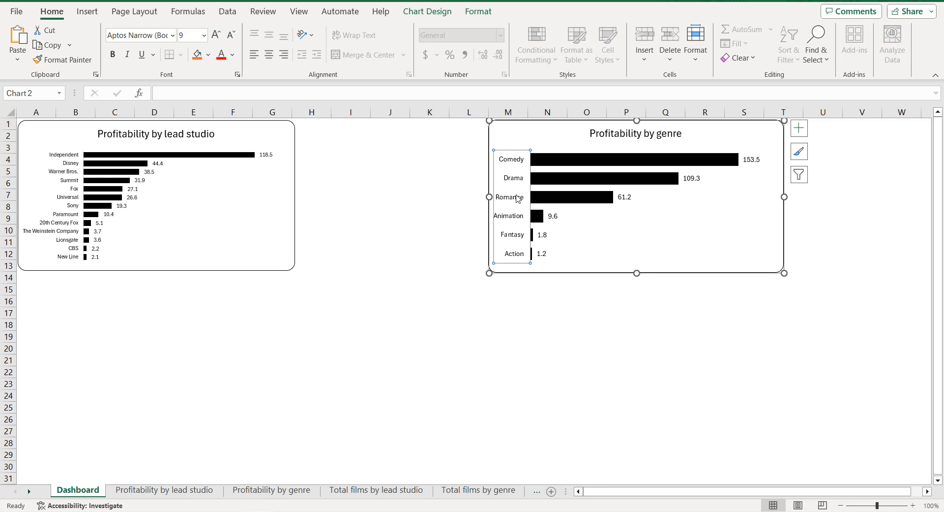
click(69, 179)
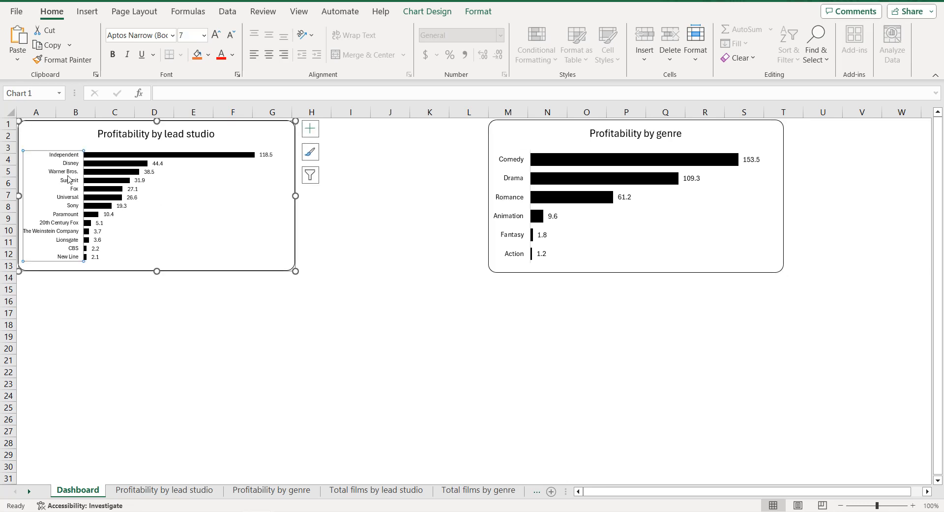
click(509, 210)
click(230, 36)
click(231, 36)
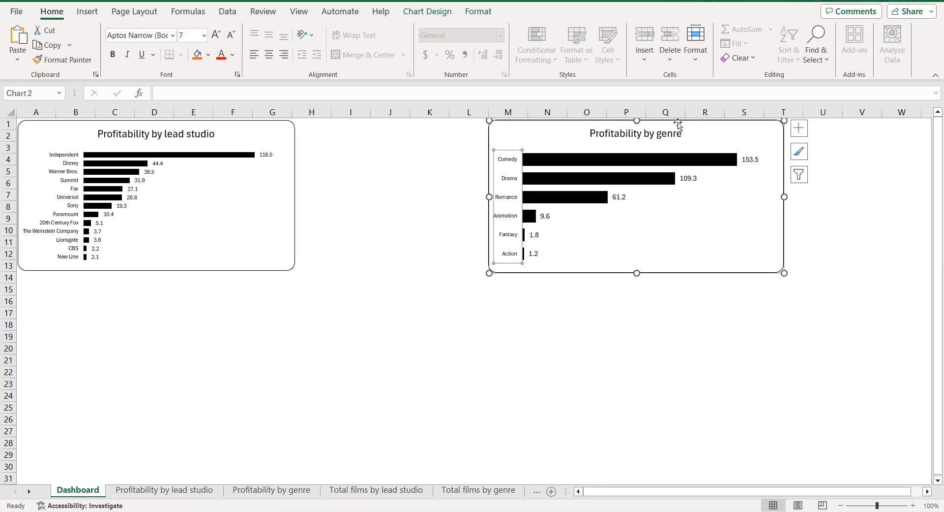
click(751, 163)
click(231, 35)
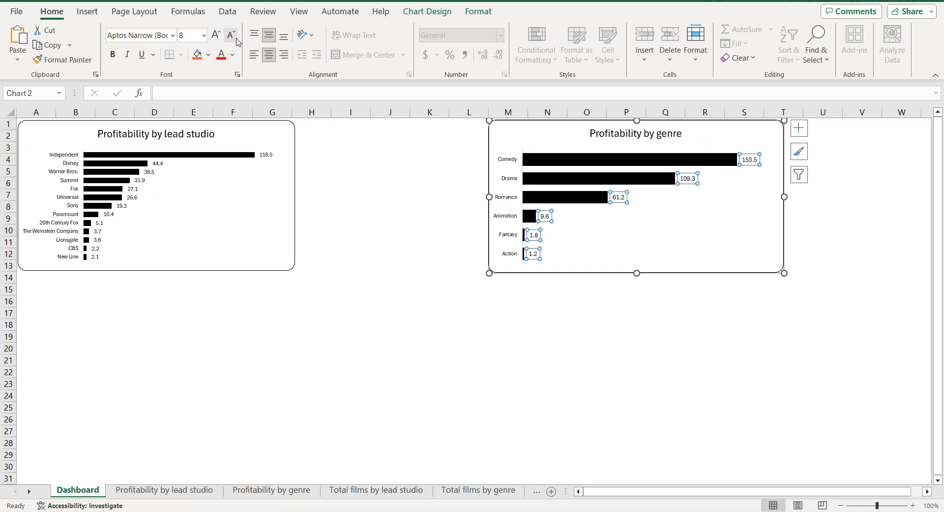
click(452, 184)
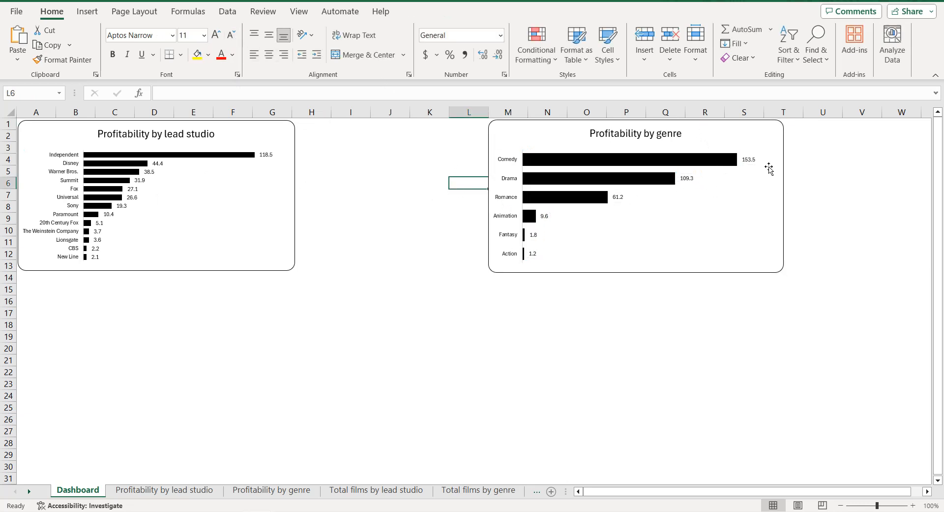
Narrow the genre chart on the Dashboard so its right edge falls in column S
click(783, 182)
drag(784, 196, 750, 198)
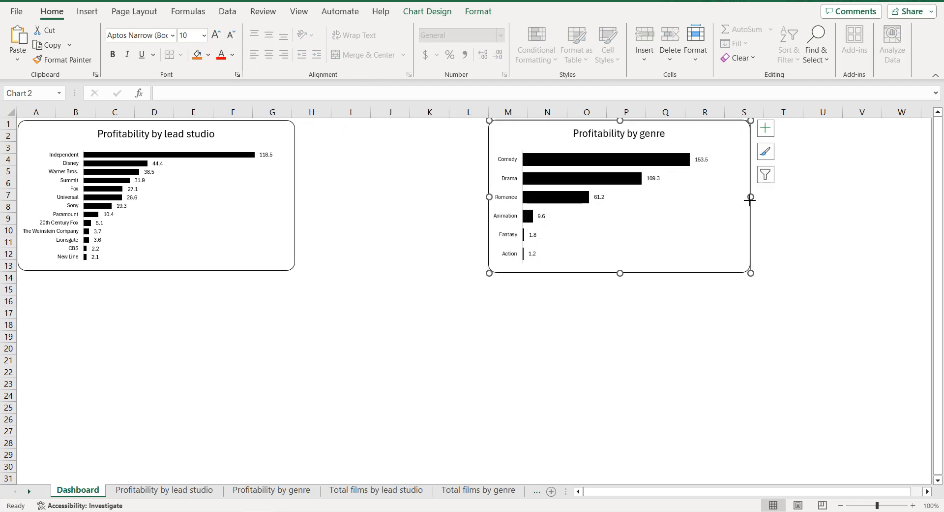
click(387, 215)
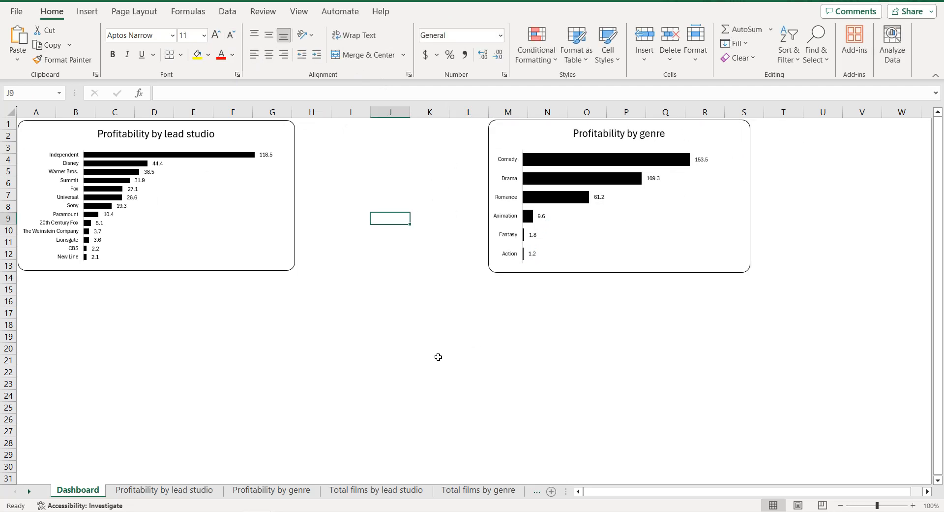
On the Total films by lead studio sheet, build the PivotTable with Lead Studio as rows and the count of Film as values
click(360, 490)
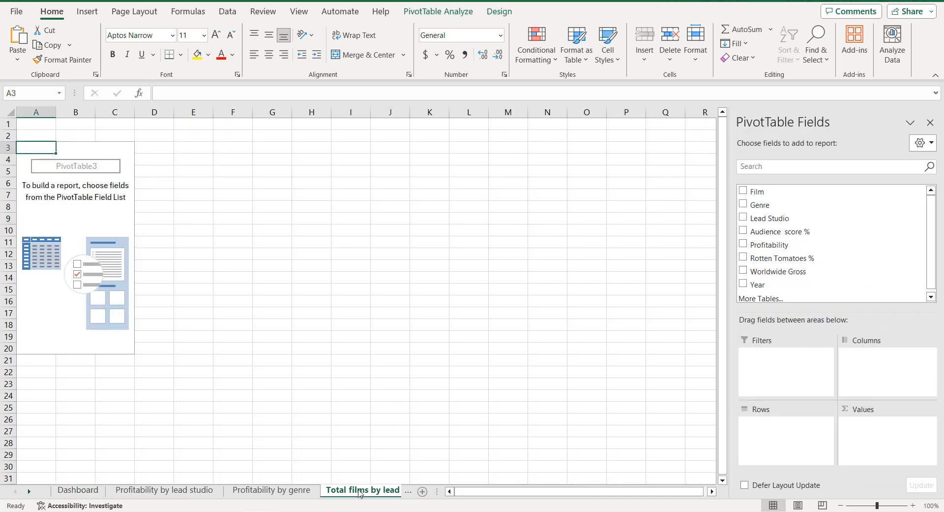
click(744, 219)
click(743, 191)
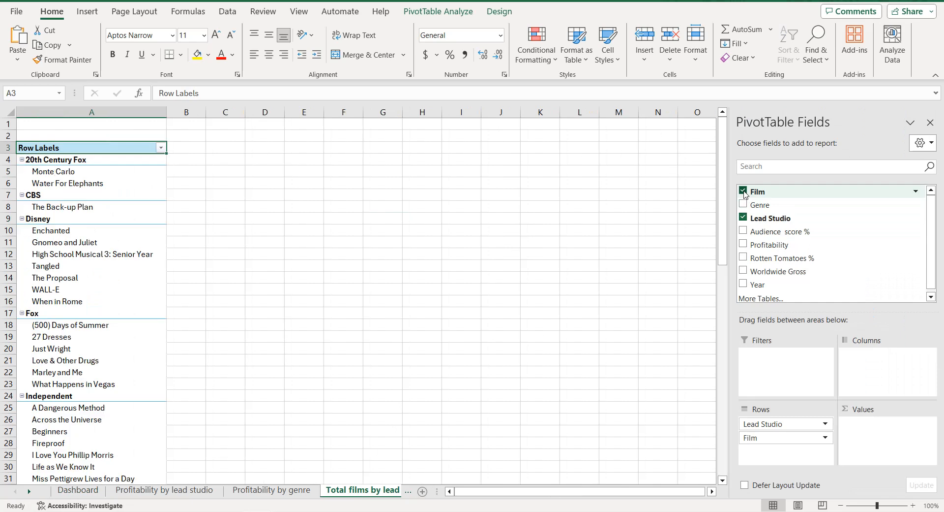
drag(787, 437, 868, 443)
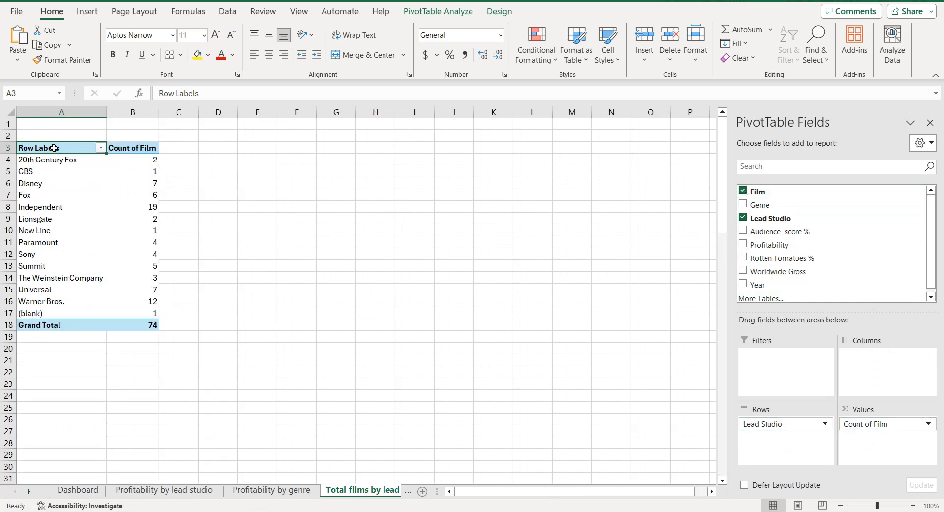
Copy the PivotTable's header and named studio rows, A3:B16, and paste them as values at F3
drag(80, 150, 145, 292)
key(ctrl+c)
click(295, 147)
right_click(296, 147)
click(352, 184)
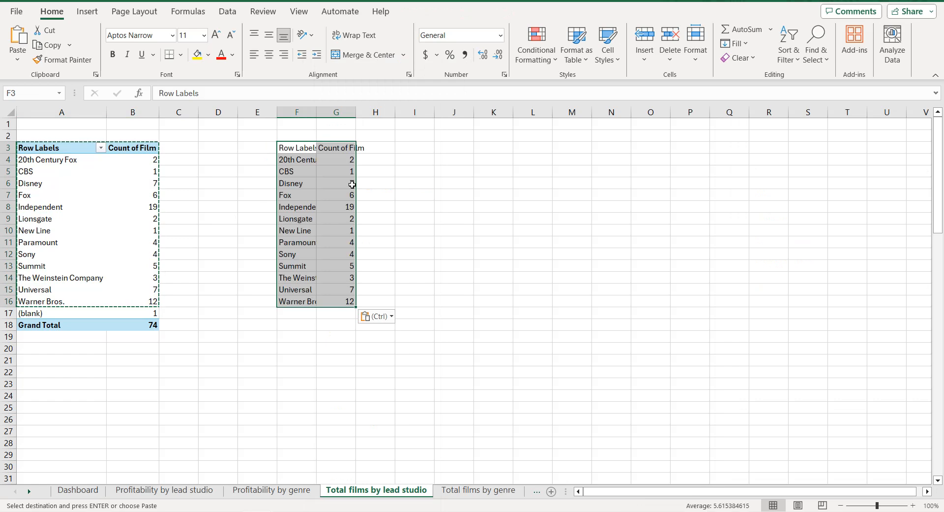
Rename the pasted header in F3 as "Lead studio"
click(297, 147)
text(Lead studi)
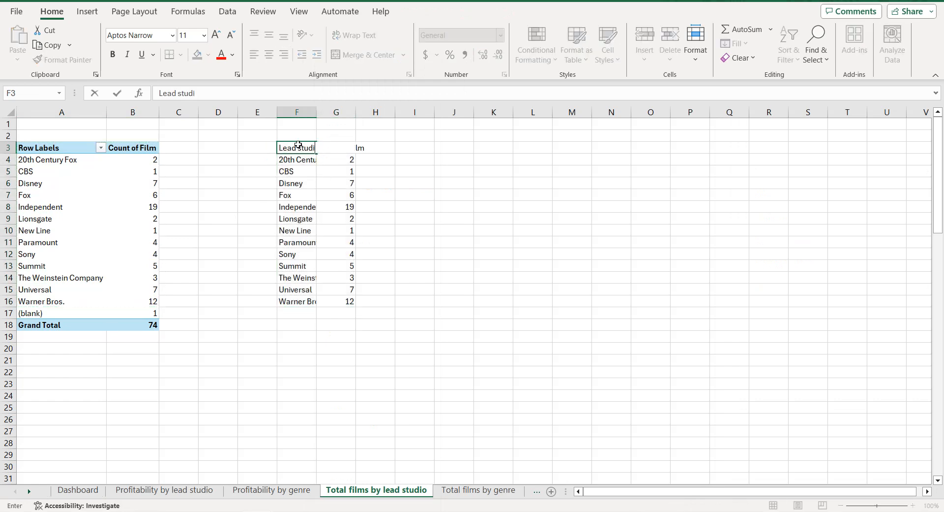
text(o)
key(Return)
Rename the pasted header in G3 as "Total films"
click(338, 149)
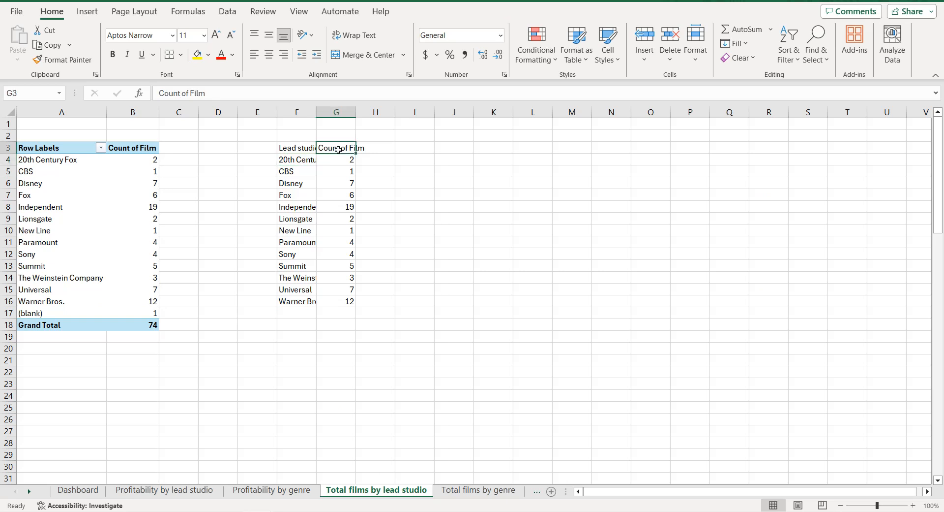
drag(190, 92, 152, 96)
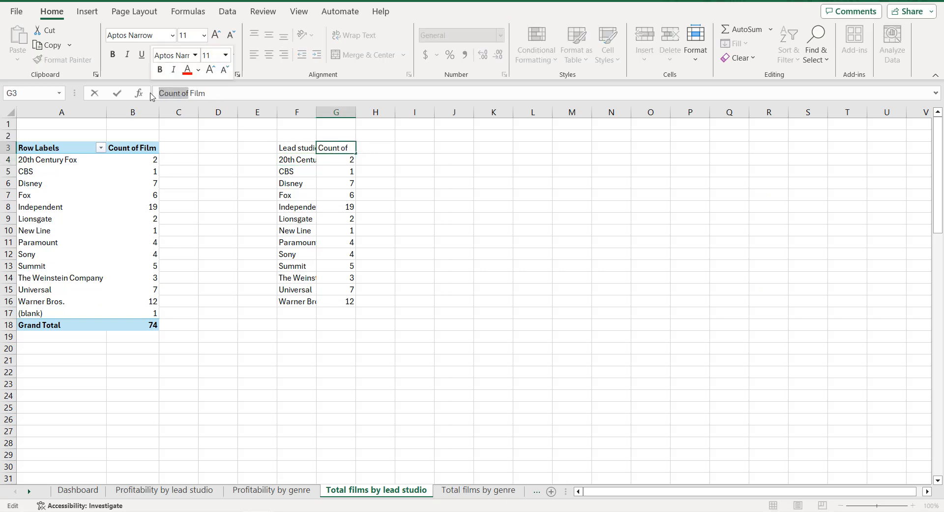
text(Total)
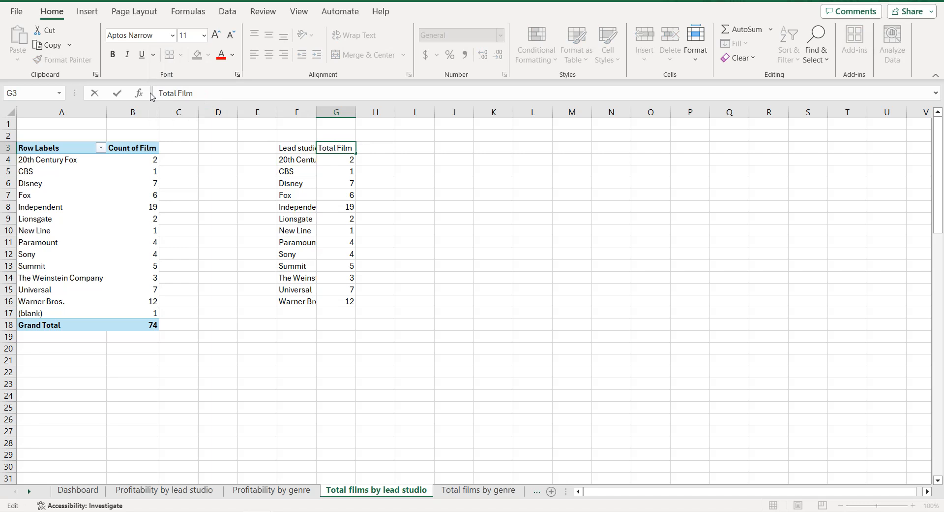
key(Return)
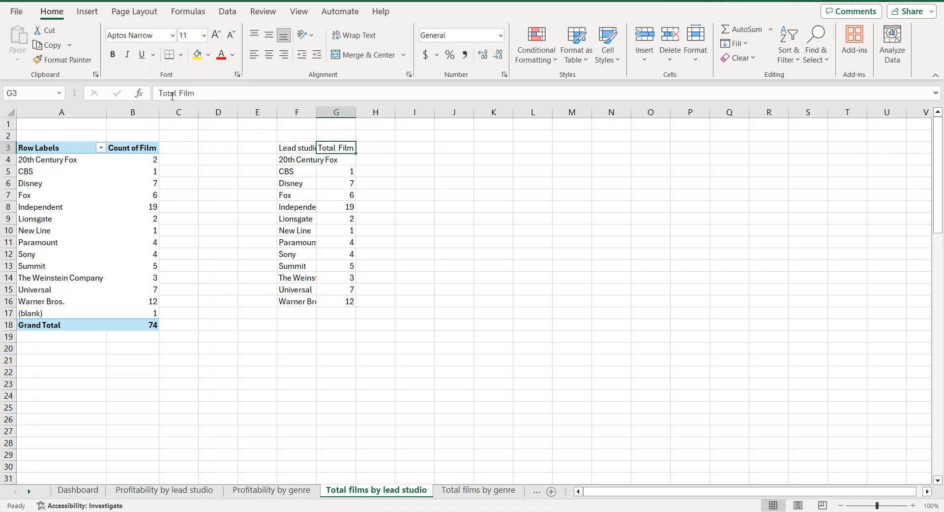
click(184, 93)
key(BackSpace)
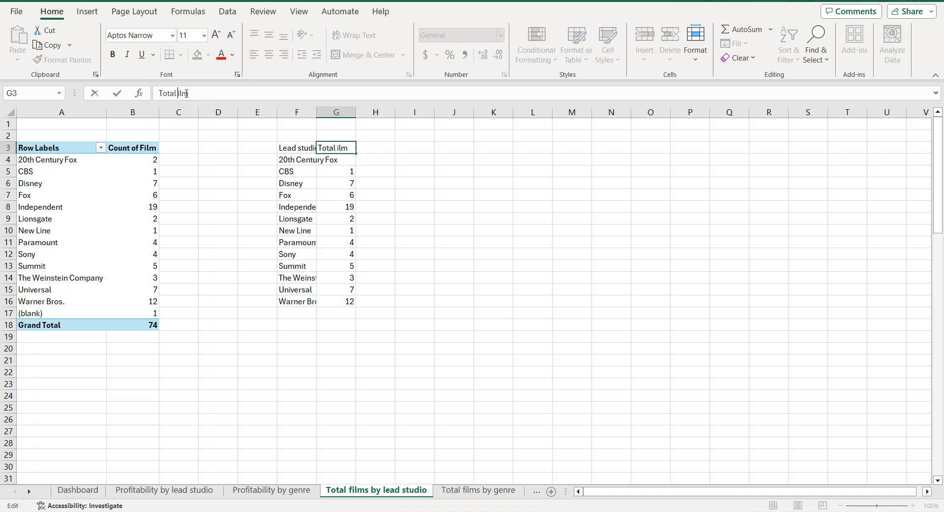
text(f)
key(End)
text(s)
key(Return)
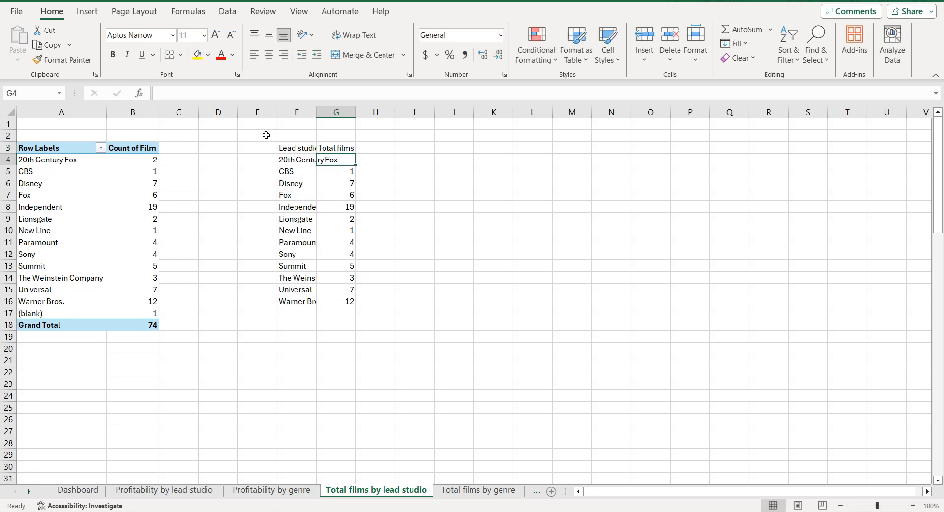
Convert the range F3:G16 into a table with headers
click(296, 146)
key(ctrl+a)
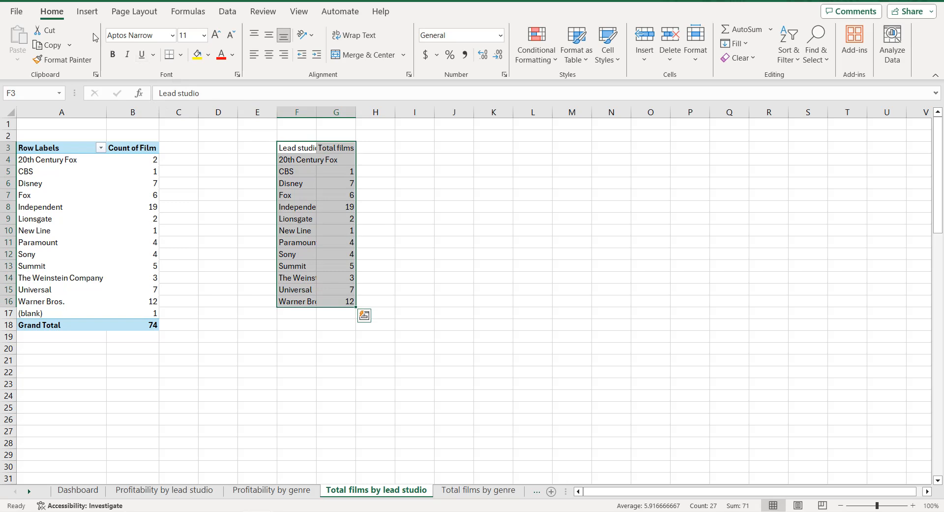
click(88, 11)
click(105, 39)
click(435, 258)
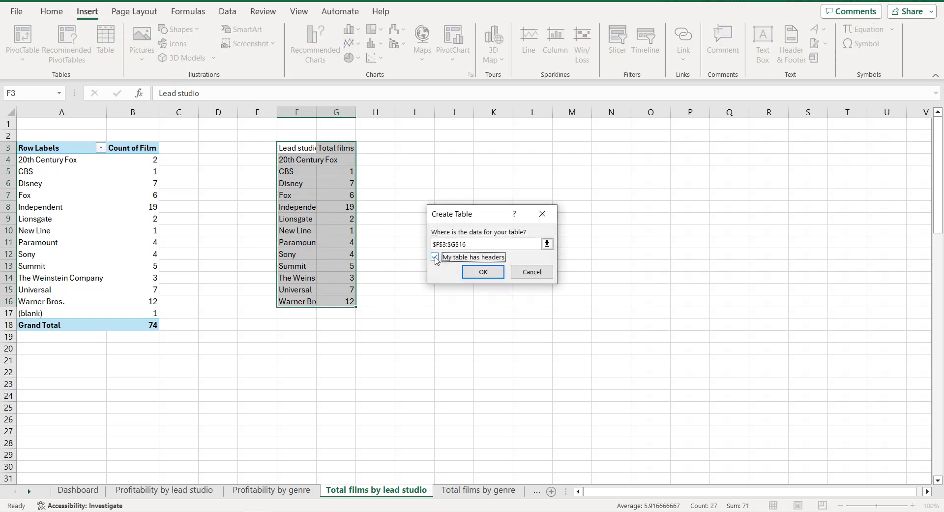
click(477, 273)
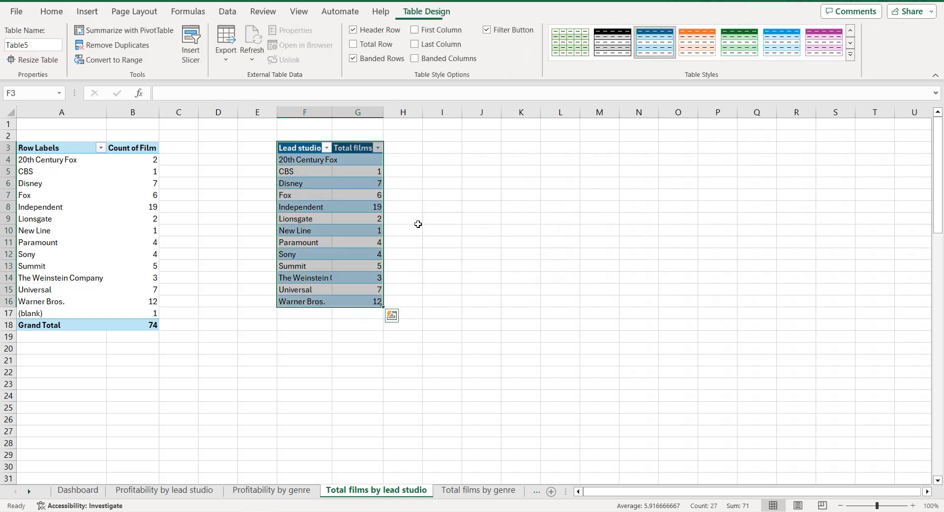
Sort the new table by Total films from smallest to largest
click(377, 148)
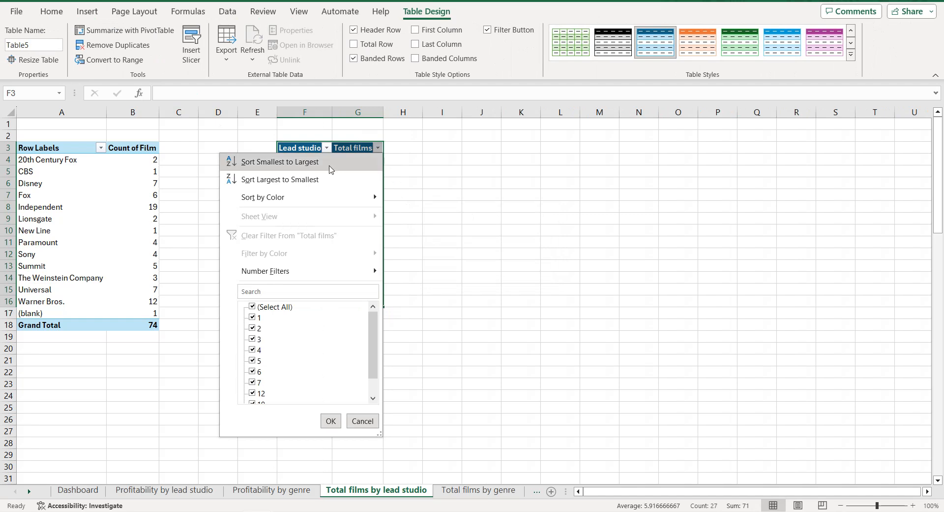
click(280, 162)
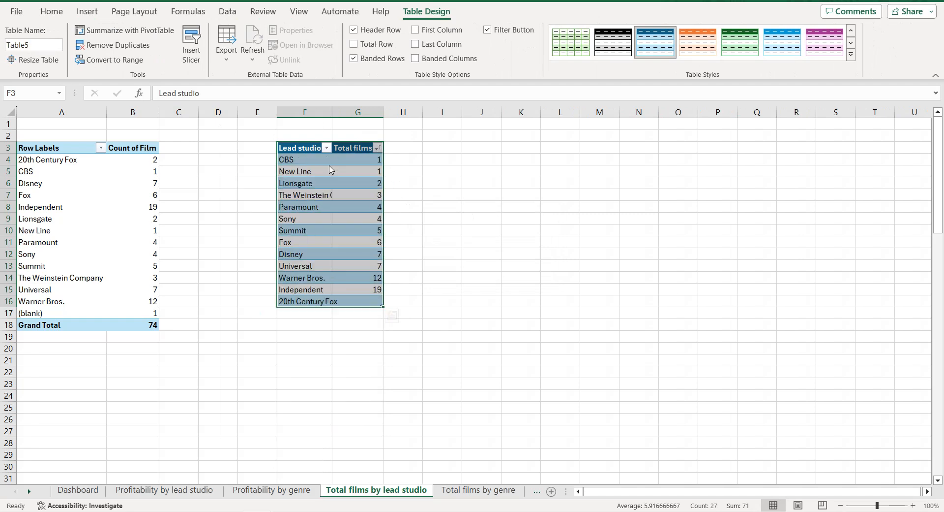
click(377, 148)
click(403, 136)
Filter the Total films column to show only the top 5 items
click(376, 147)
mouse_move(362, 278)
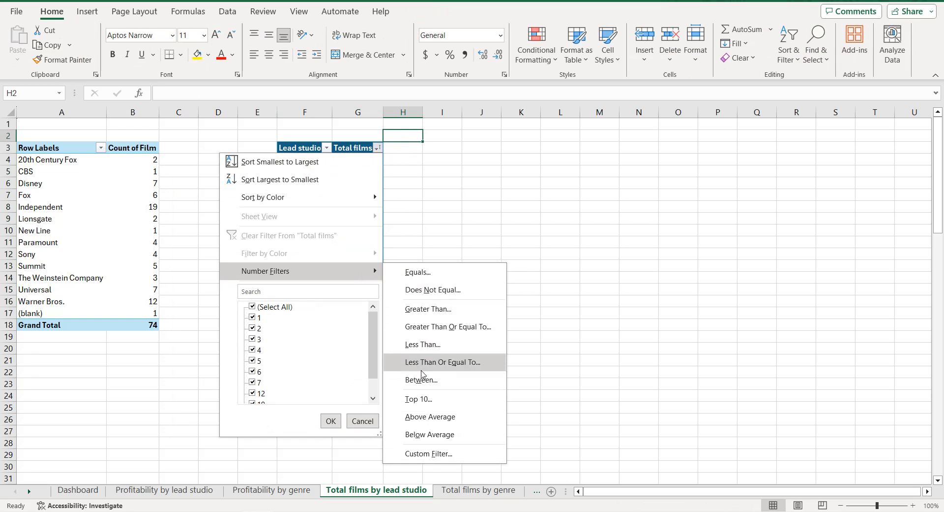
click(421, 399)
click(511, 229)
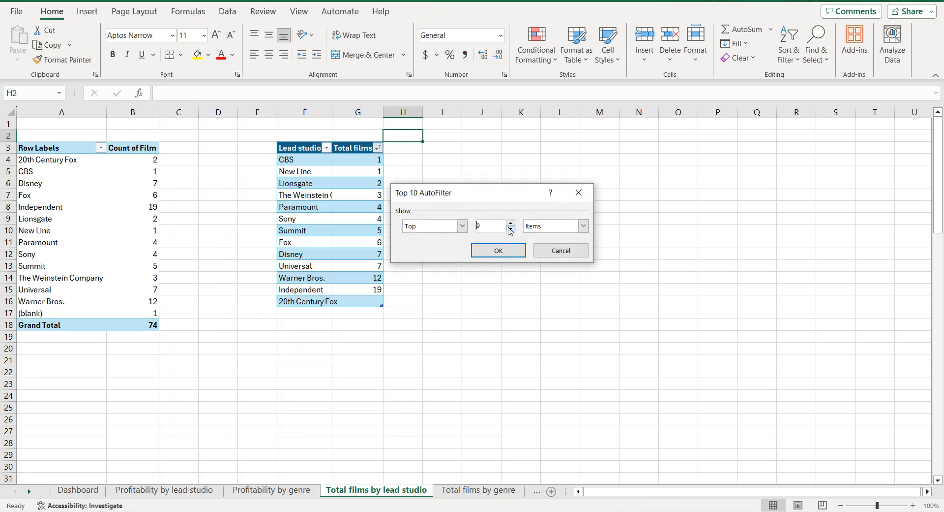
click(511, 229)
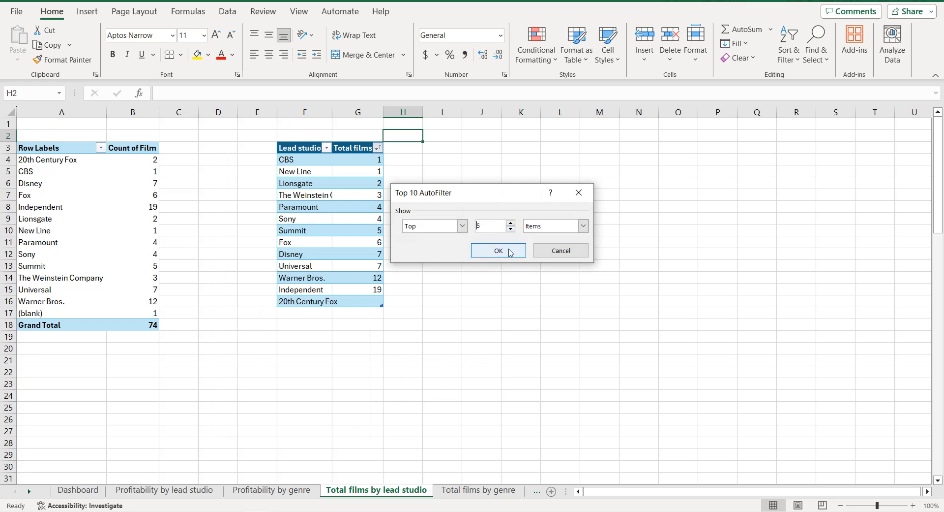
click(498, 250)
Insert a doughnut chart from the filtered Lead studio and Total films table, including its headers
drag(302, 150, 374, 206)
click(87, 11)
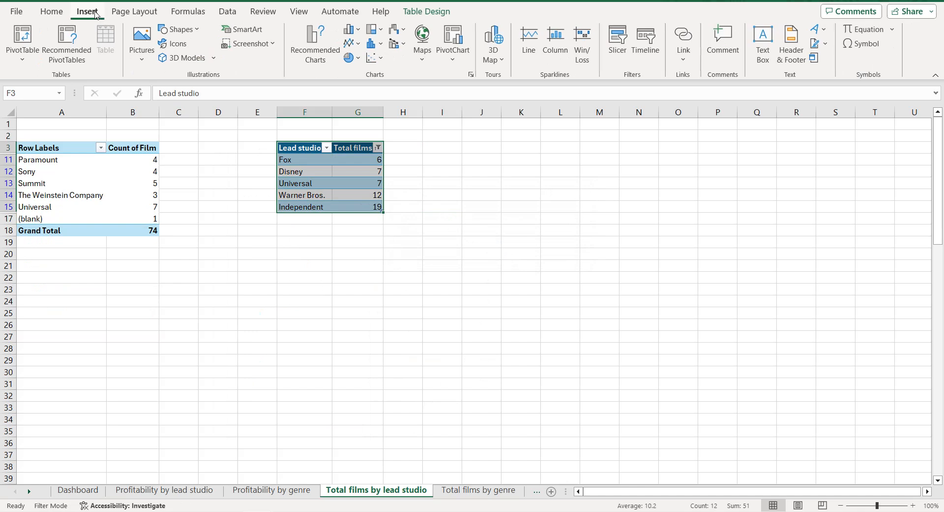
click(301, 54)
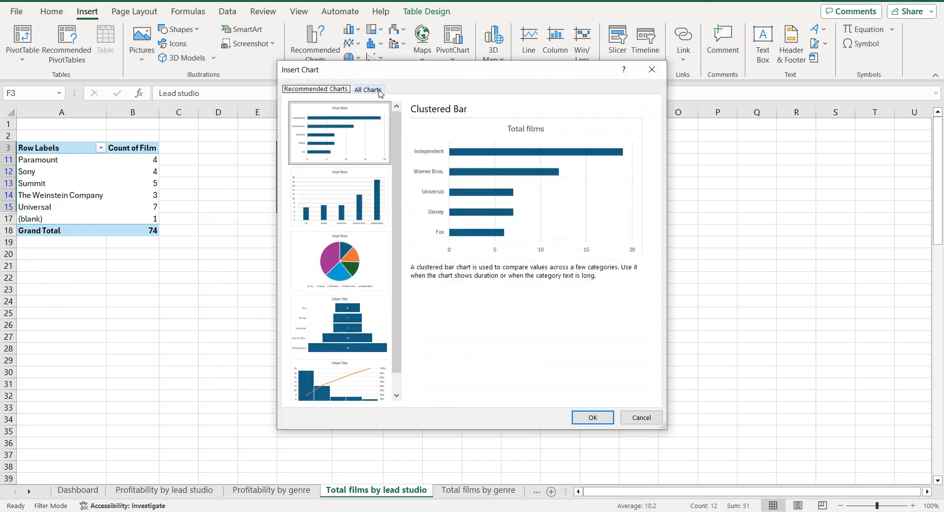
click(369, 90)
click(334, 163)
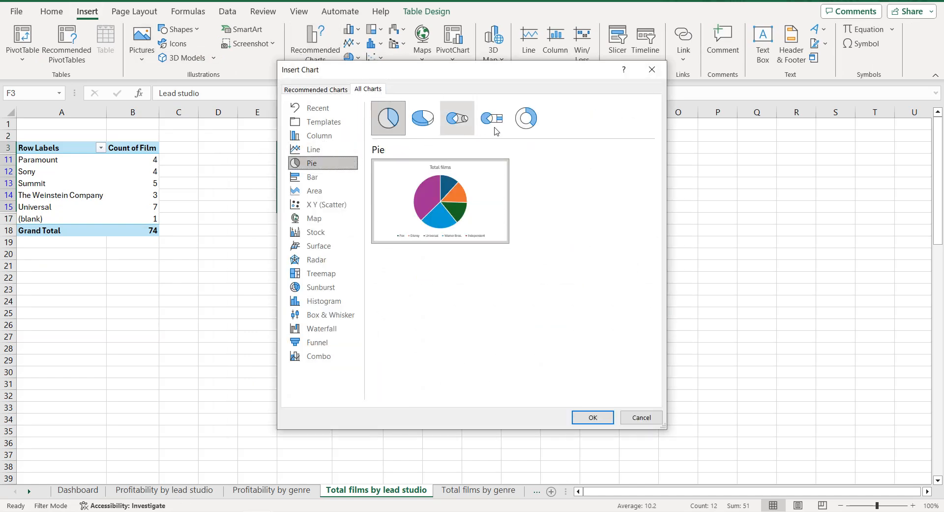
click(526, 118)
click(606, 418)
Set the chart's doughnut hole size to 60% and delete its legend
click(519, 285)
right_click(519, 284)
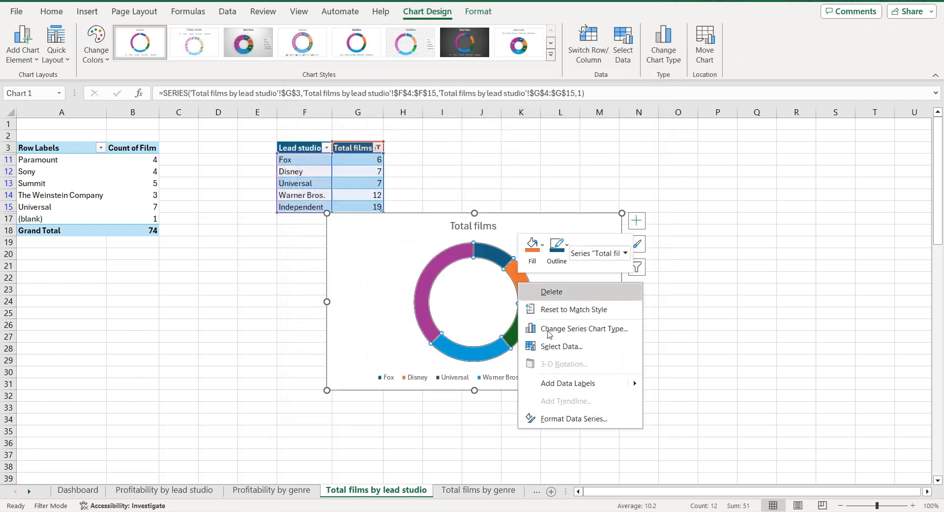
click(566, 419)
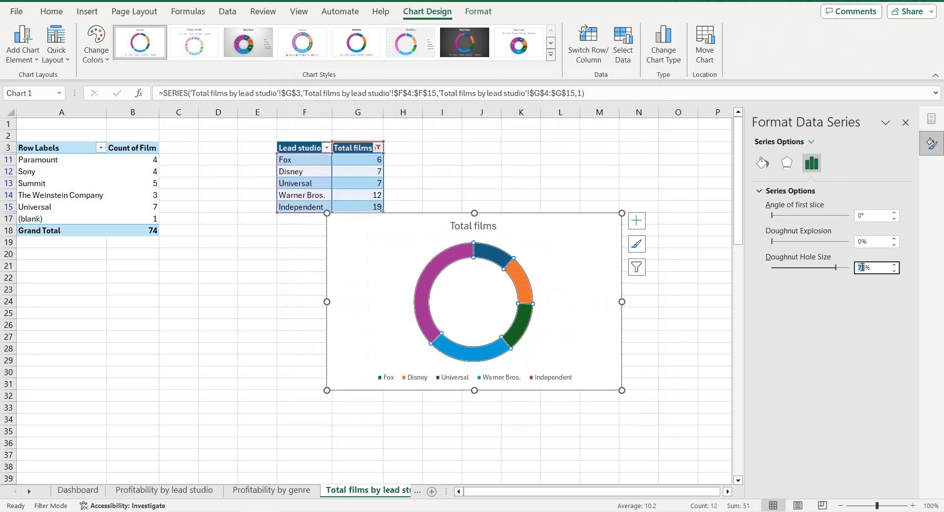
key(Return)
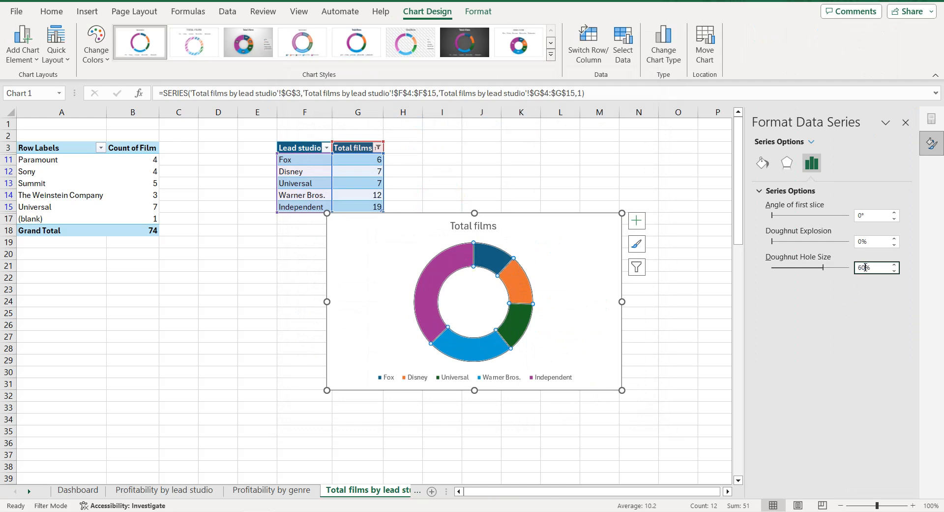
click(548, 383)
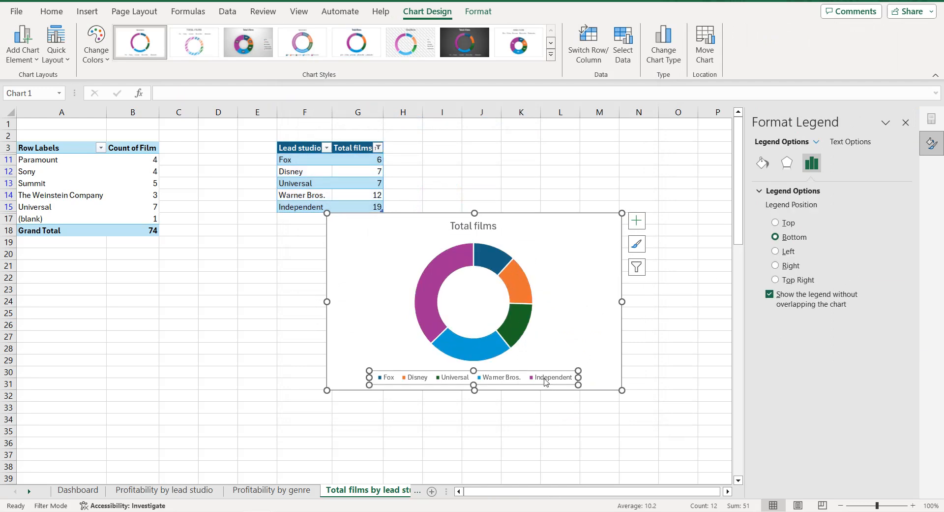
key(Delete)
Replace the doughnut chart's title with the sheet name, "Total films by lead studio"
click(357, 493)
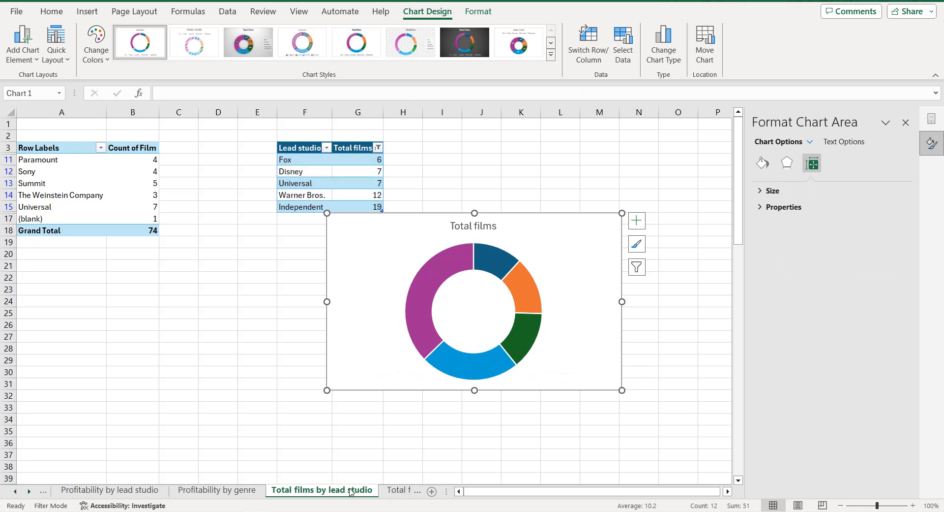
double_click(339, 490)
key(ctrl+c)
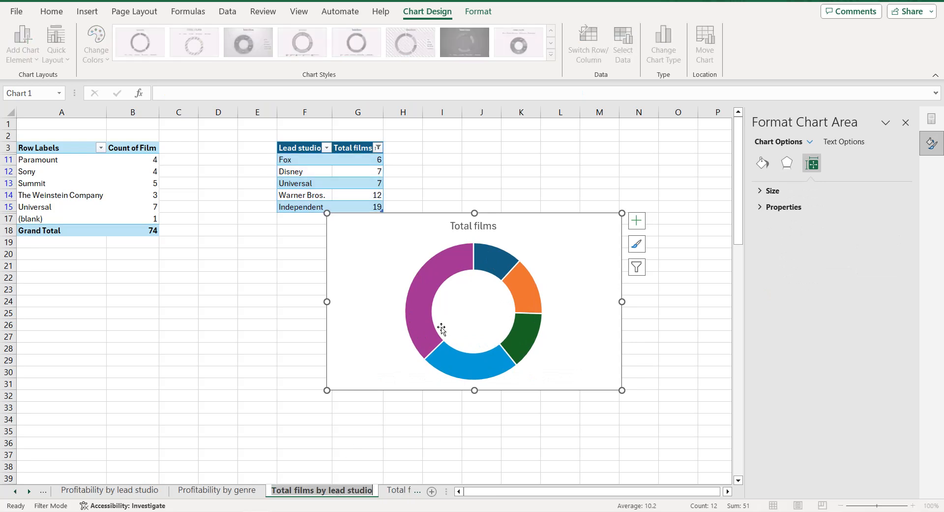
click(475, 225)
triple_click(475, 226)
key(ctrl+v)
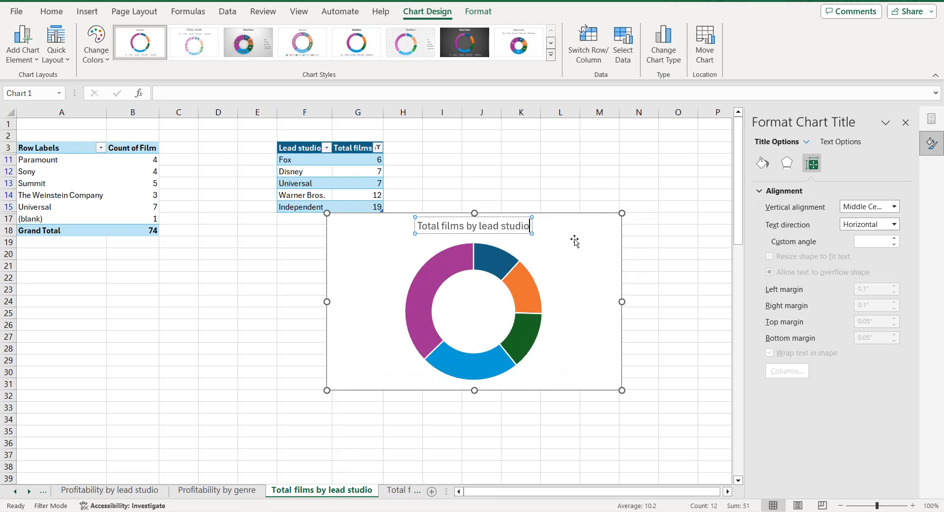
click(573, 241)
Add data labels to the doughnut chart showing category name and percentage, with value and leader lines switched off
click(637, 220)
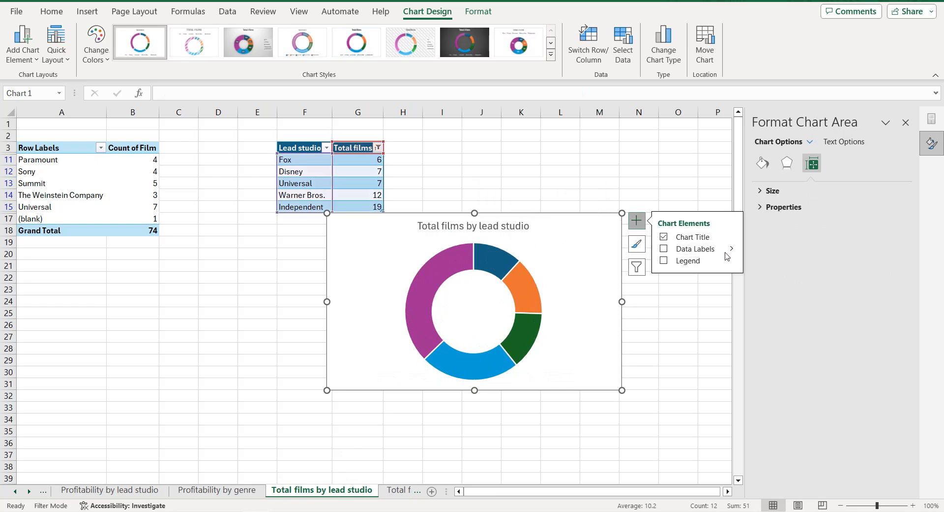
click(756, 250)
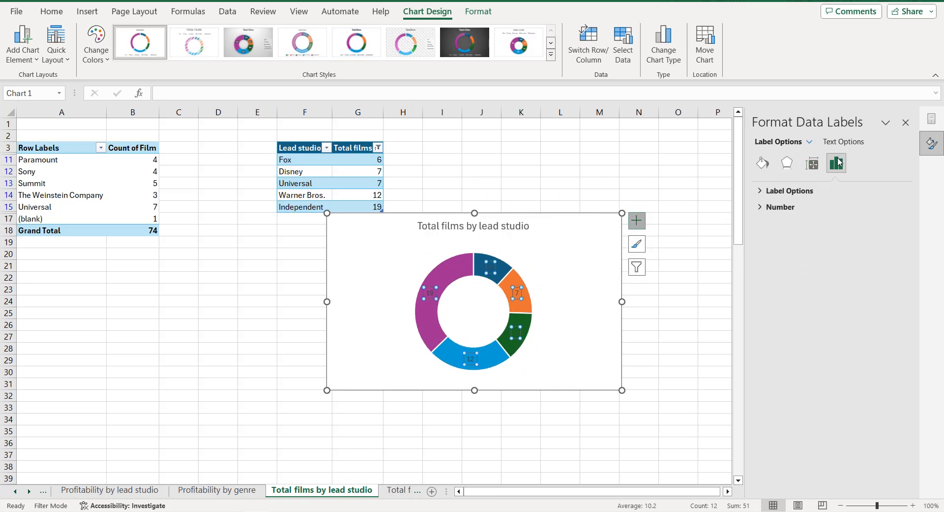
click(761, 193)
click(776, 250)
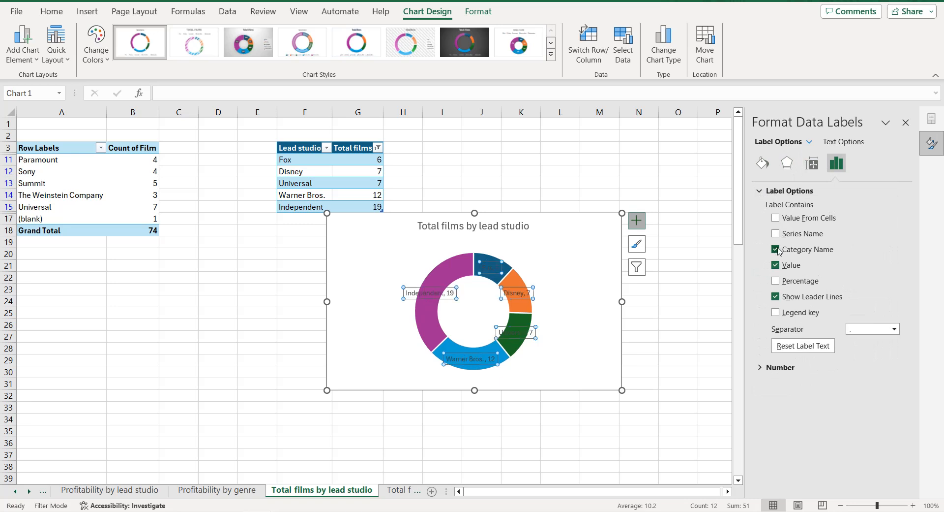
click(776, 265)
click(777, 281)
click(777, 297)
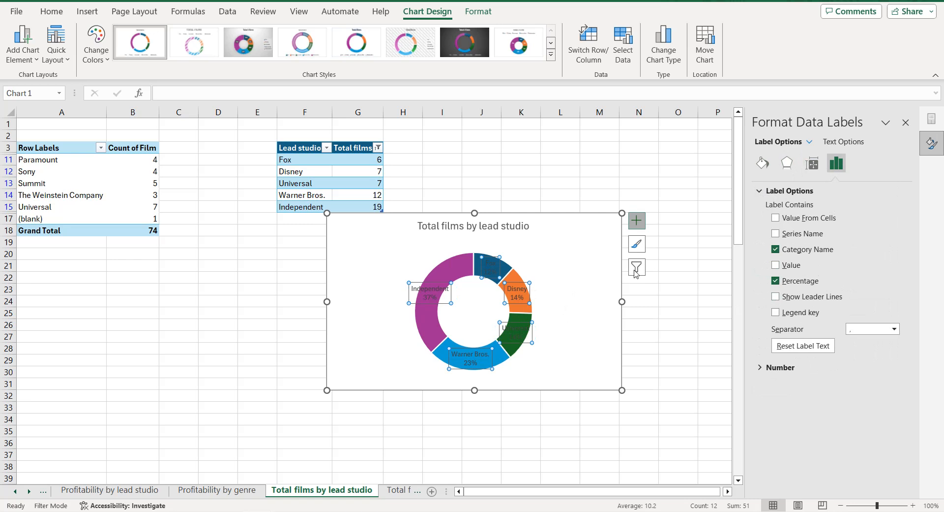
Move the Disney, Fox, Independent, Warner Bros. and Universal data labels off the ring to just outside their slices
drag(527, 286, 555, 269)
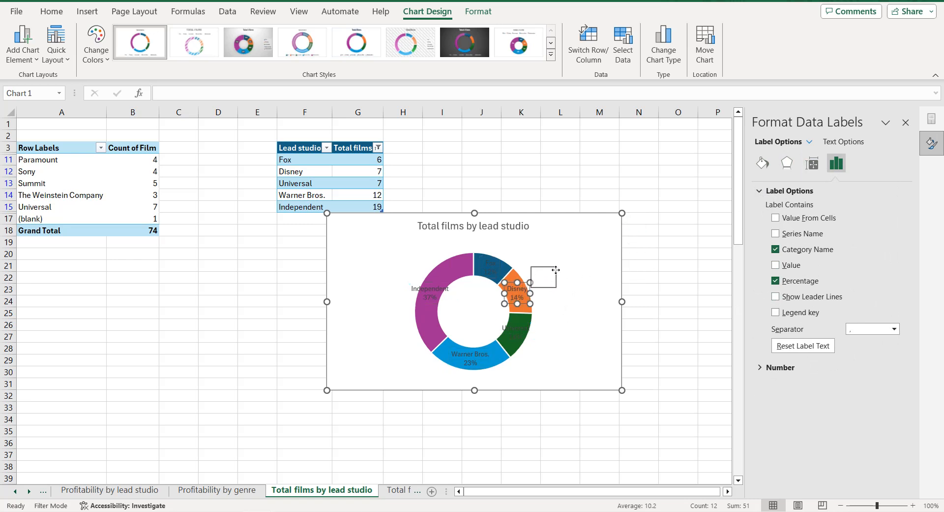
click(496, 262)
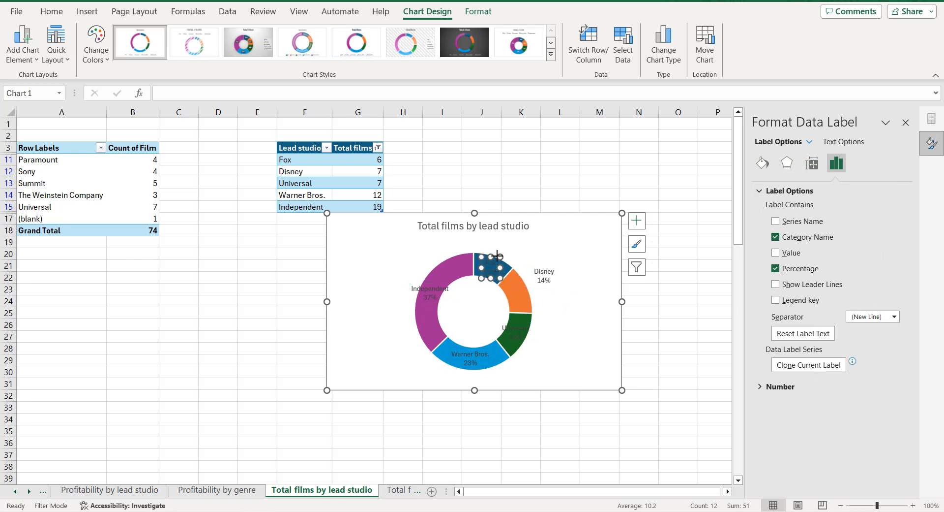
drag(501, 267, 515, 254)
click(426, 292)
drag(433, 303, 394, 289)
click(476, 368)
drag(477, 375, 479, 394)
click(519, 330)
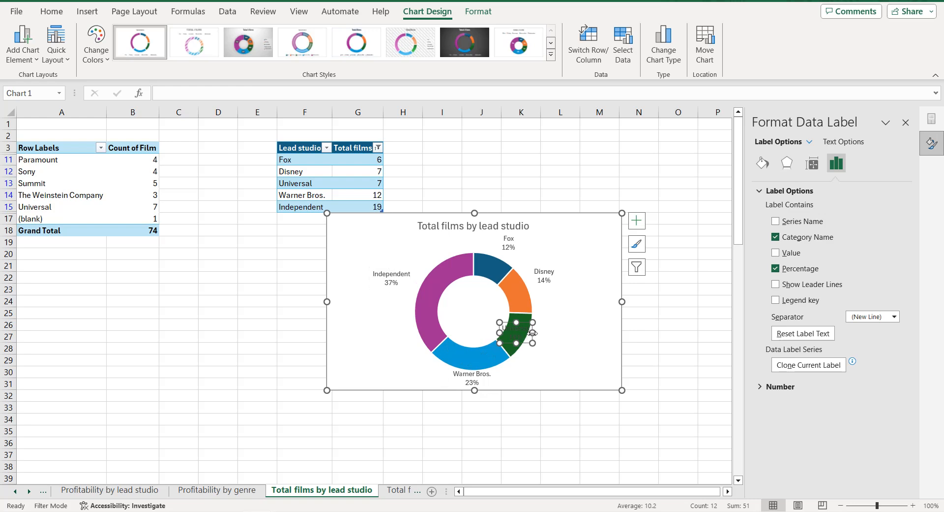
drag(525, 343, 559, 350)
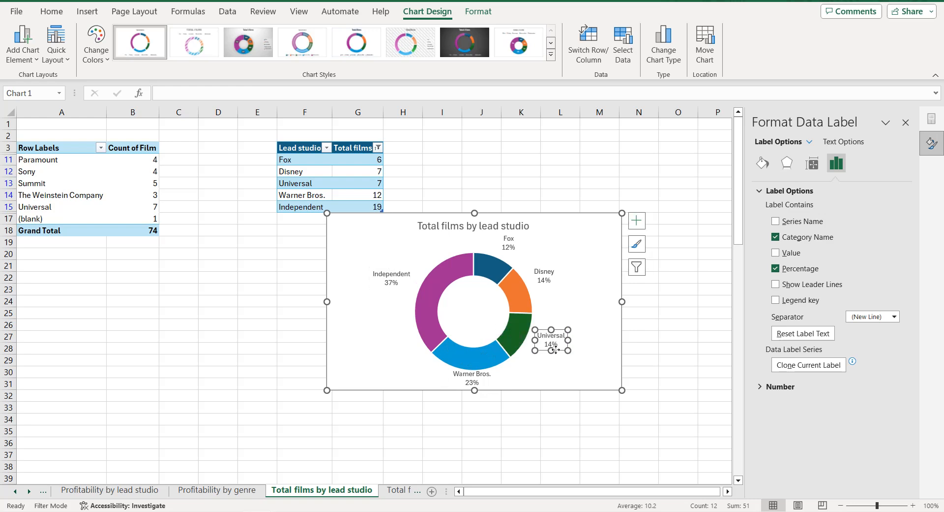
click(575, 295)
Set the text color of the doughnut chart's data labels and title to black
click(560, 337)
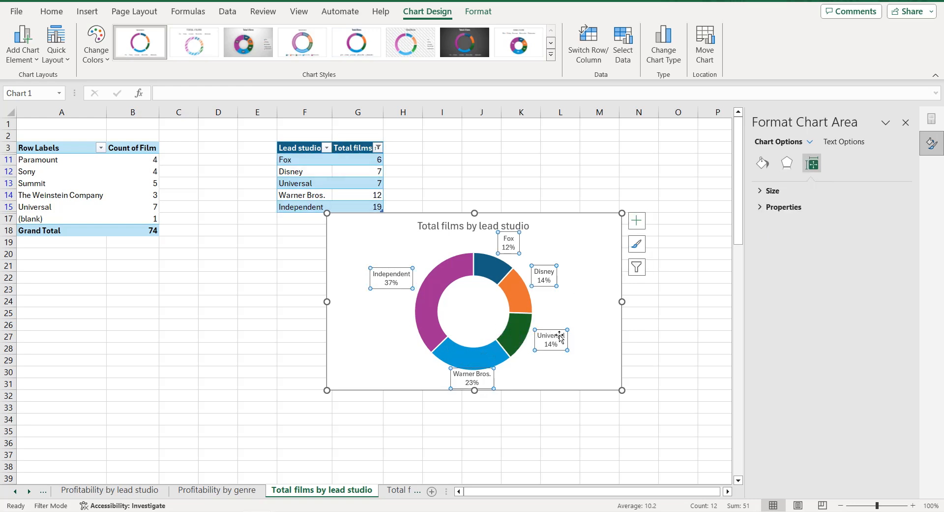
click(854, 143)
click(885, 288)
click(858, 321)
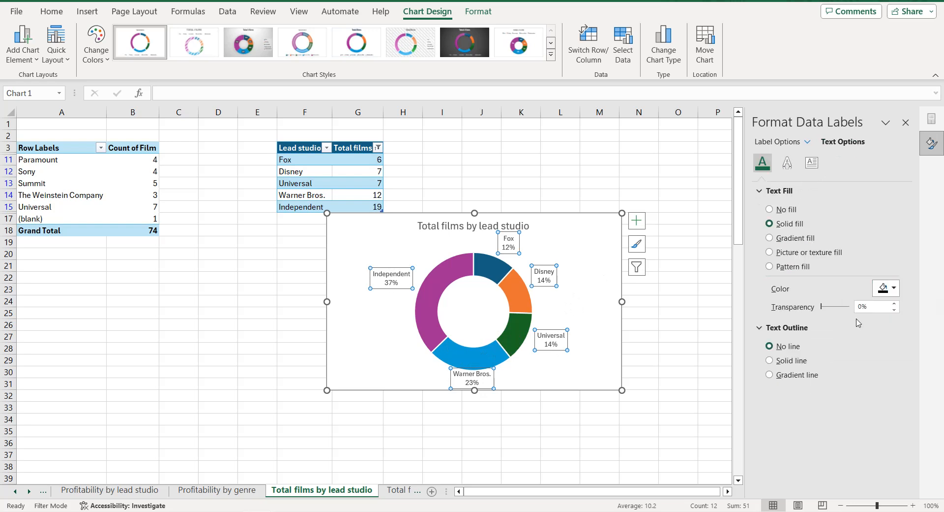
click(507, 227)
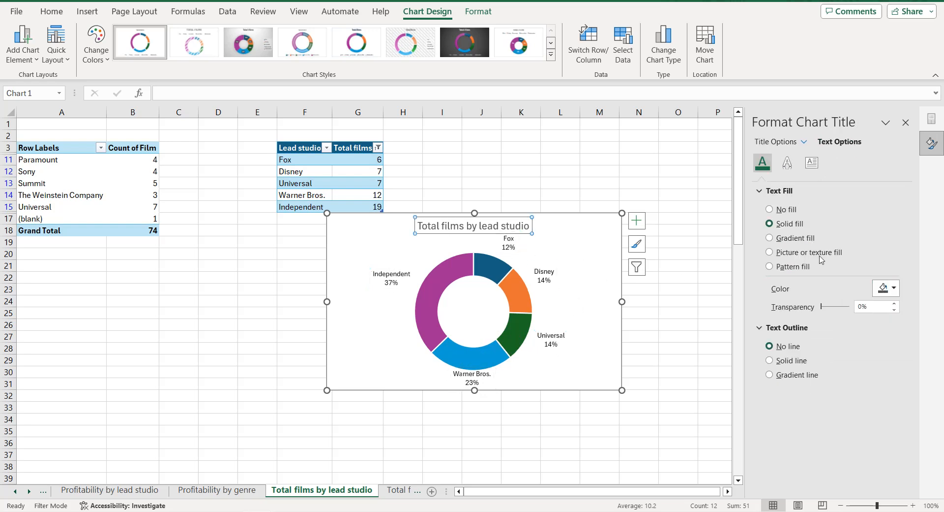
click(885, 288)
click(858, 320)
Give the doughnut chart area a solid black border with rounded corners
click(586, 243)
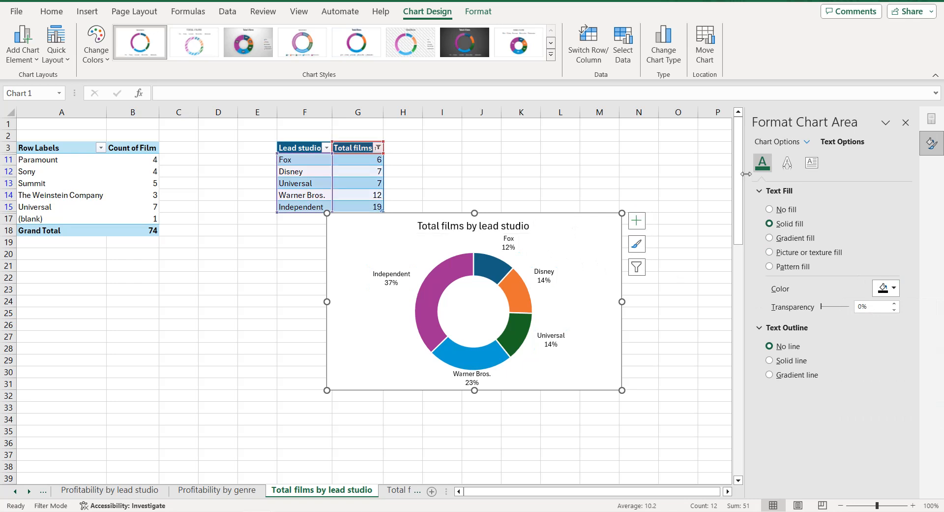
click(784, 143)
scroll(840, 306, down, 3)
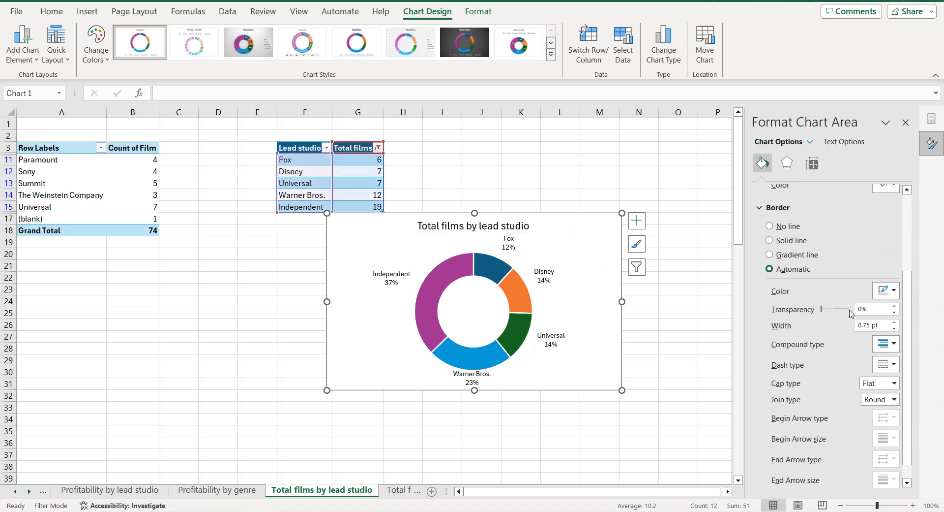
click(885, 291)
click(859, 324)
scroll(826, 391, down, 1)
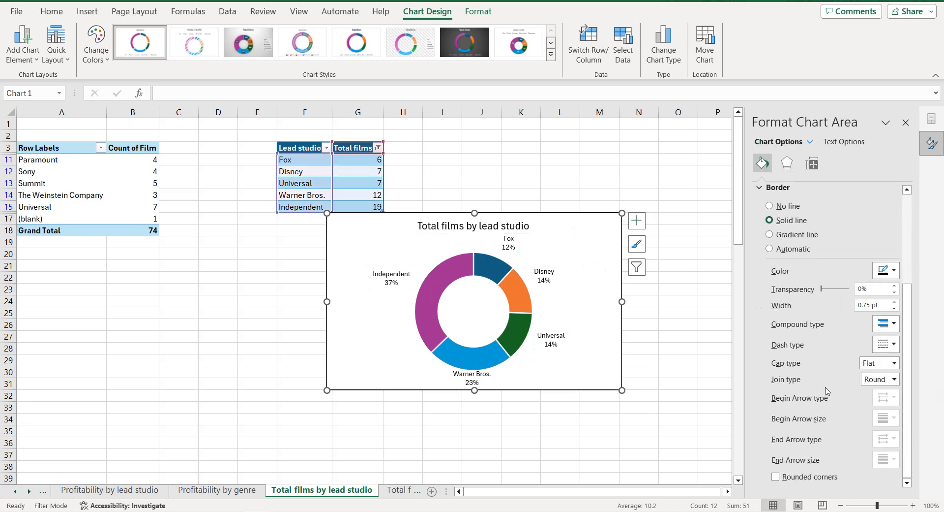
click(781, 479)
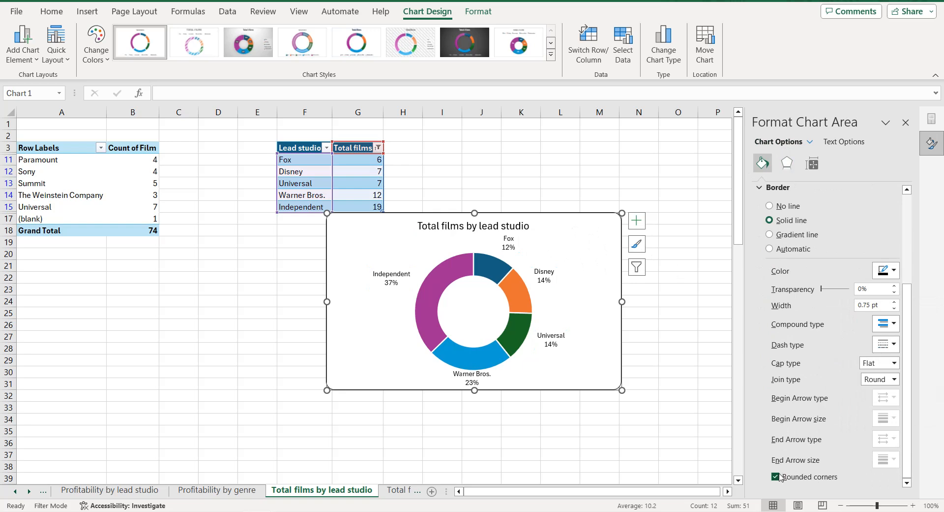
Remove the border line from the doughnut slices
click(494, 359)
scroll(808, 267, up, 1)
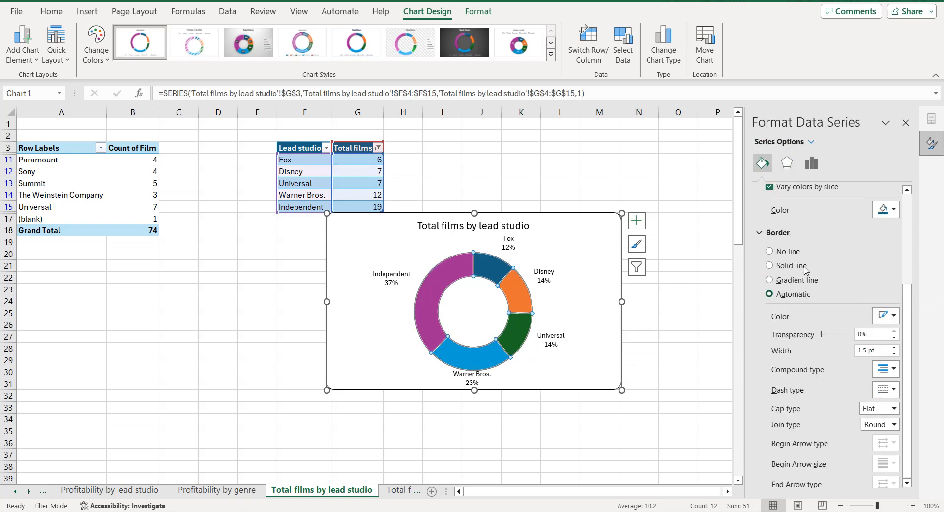
click(770, 252)
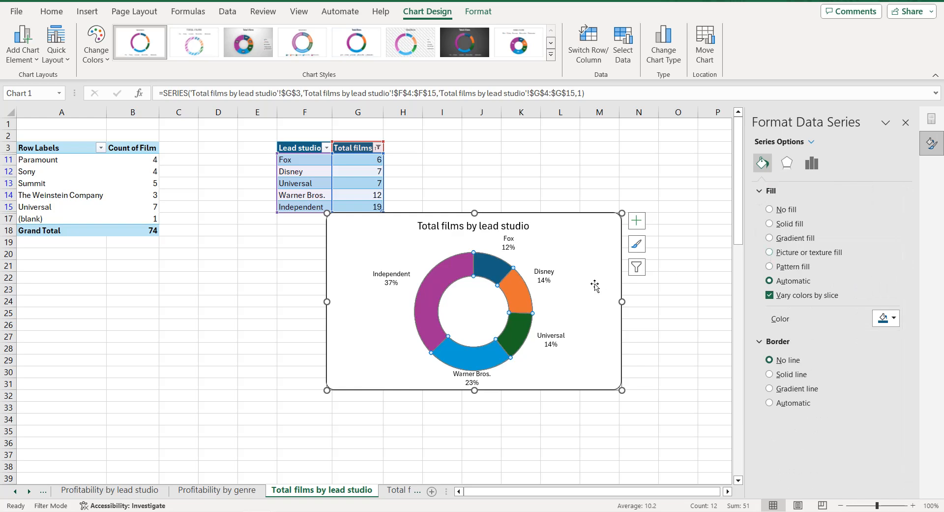
Fill the Fox slice very light grey, the Disney slice light grey and the Universal slice medium grey
click(497, 268)
click(888, 318)
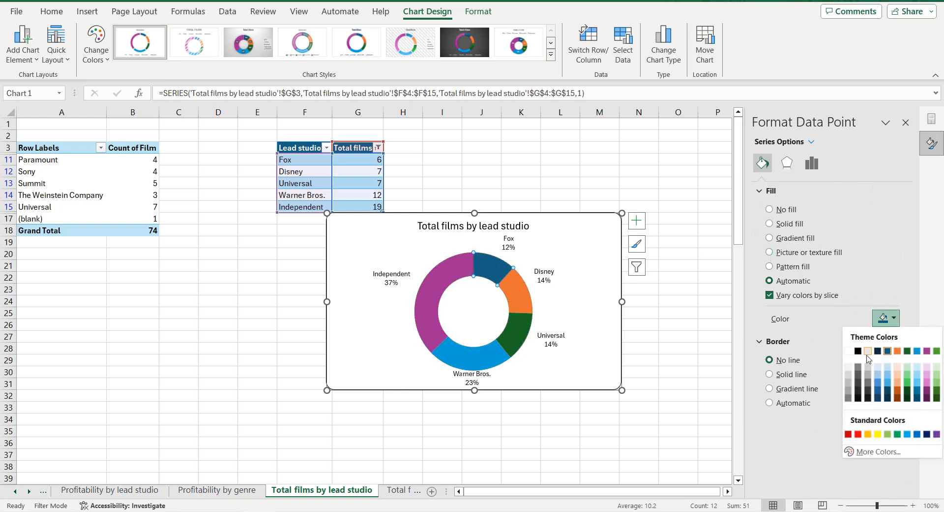
click(848, 366)
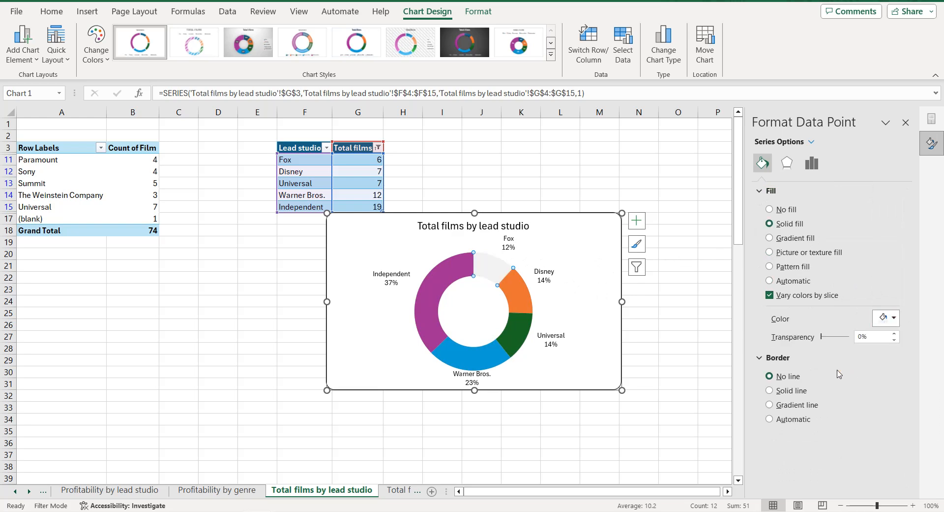
click(520, 304)
click(884, 319)
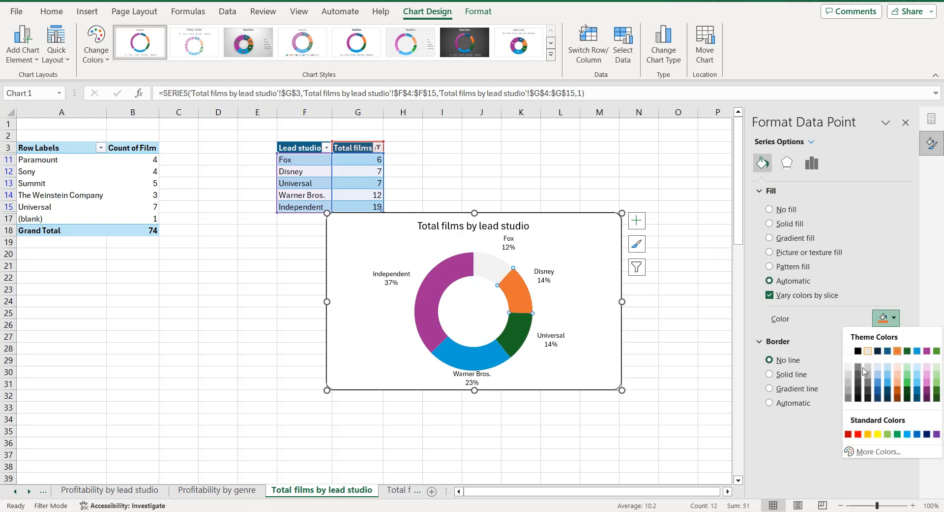
click(856, 386)
click(518, 343)
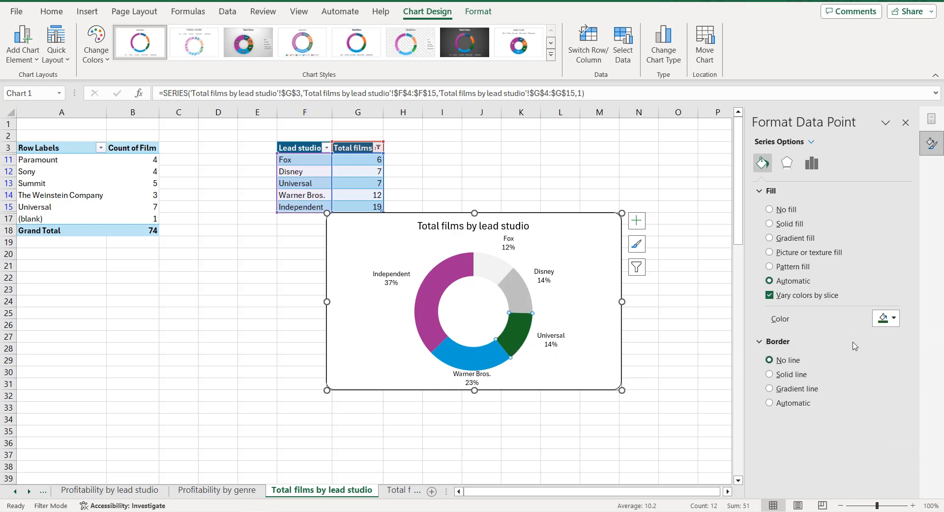
click(884, 318)
click(849, 397)
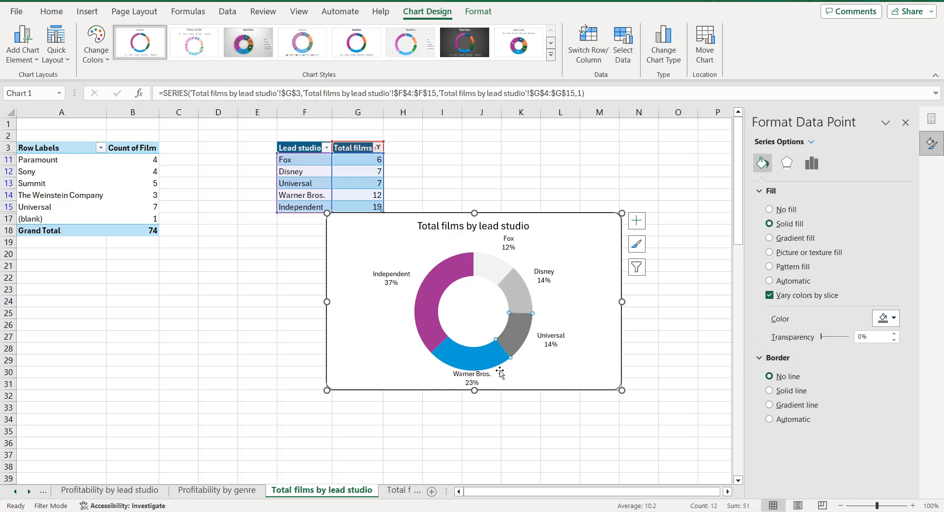
Fill the Warner Bros. slice dark grey and the Independent slice near-black
click(883, 318)
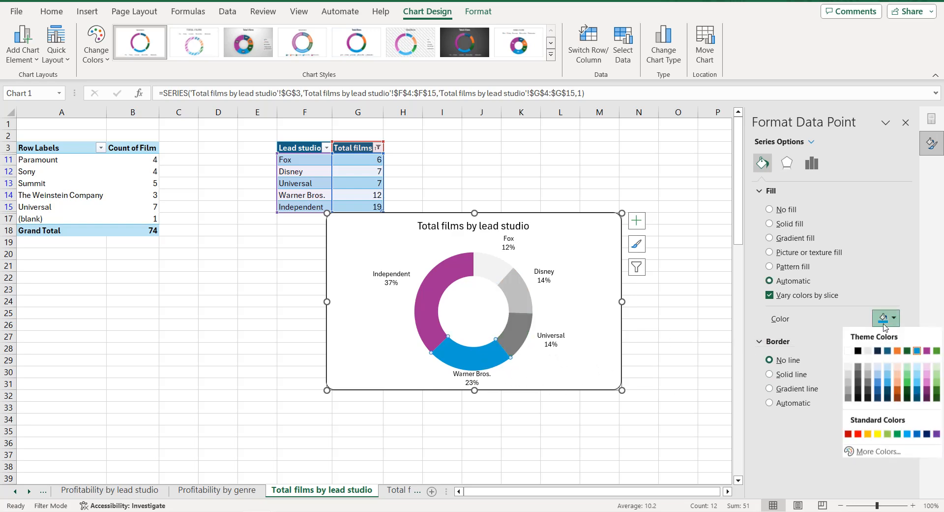
click(858, 376)
click(443, 283)
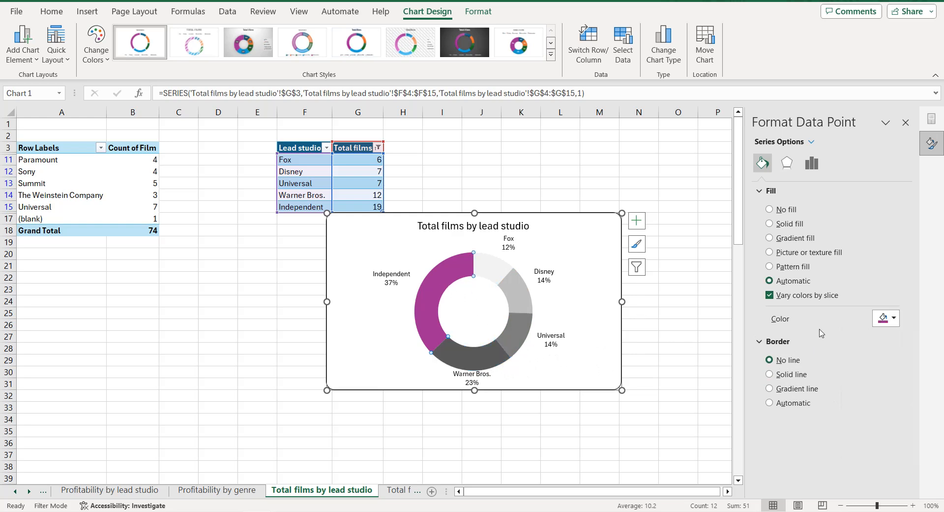
click(884, 320)
click(859, 398)
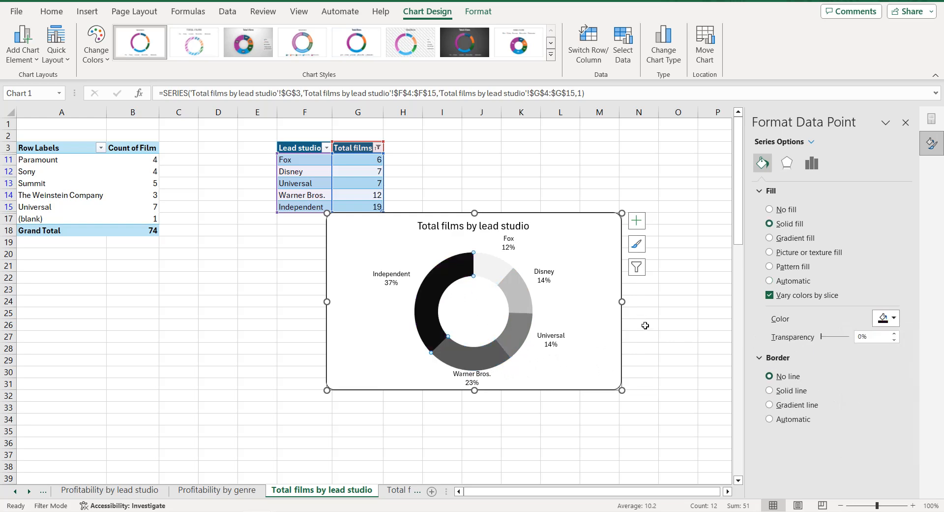
Copy the doughnut chart to the Dashboard sheet and resize it to fit between the two profitability charts
click(399, 236)
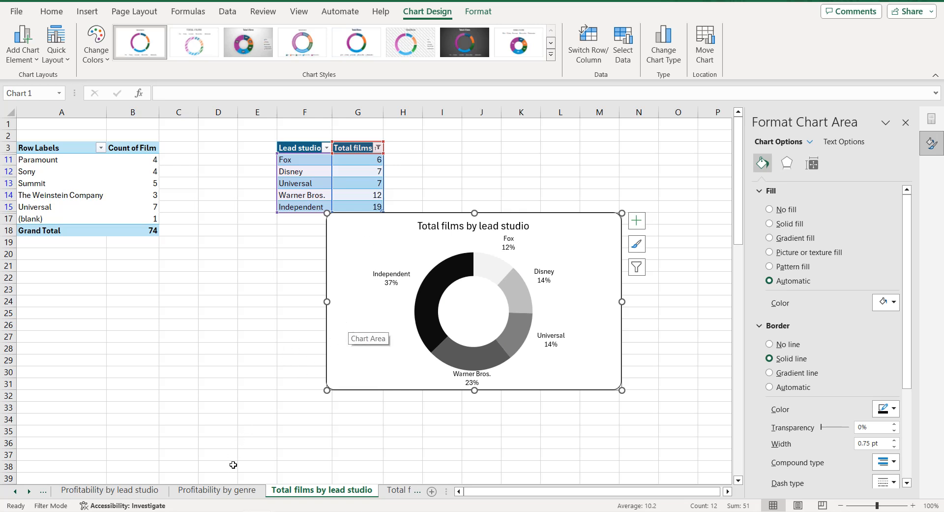
click(15, 491)
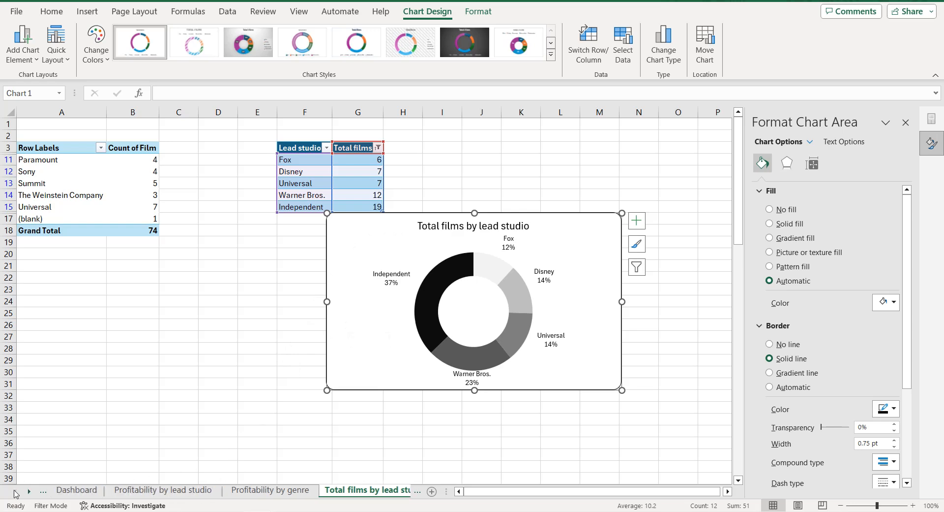
click(76, 490)
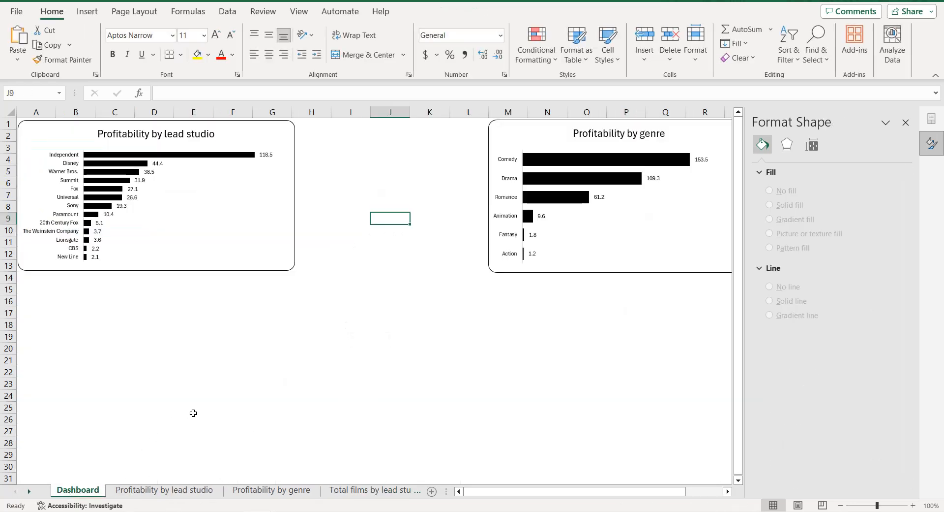
key(ctrl+v)
drag(464, 212, 391, 121)
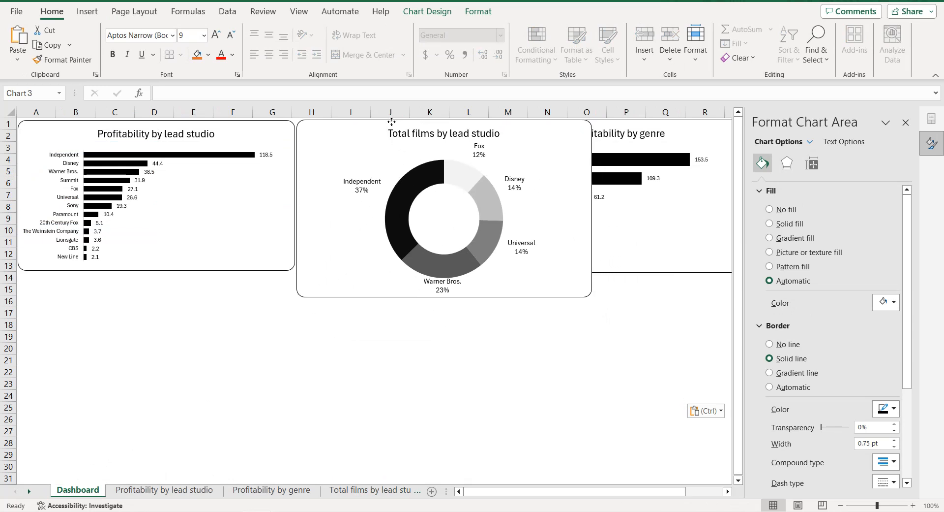
drag(592, 298, 484, 274)
drag(390, 276, 391, 272)
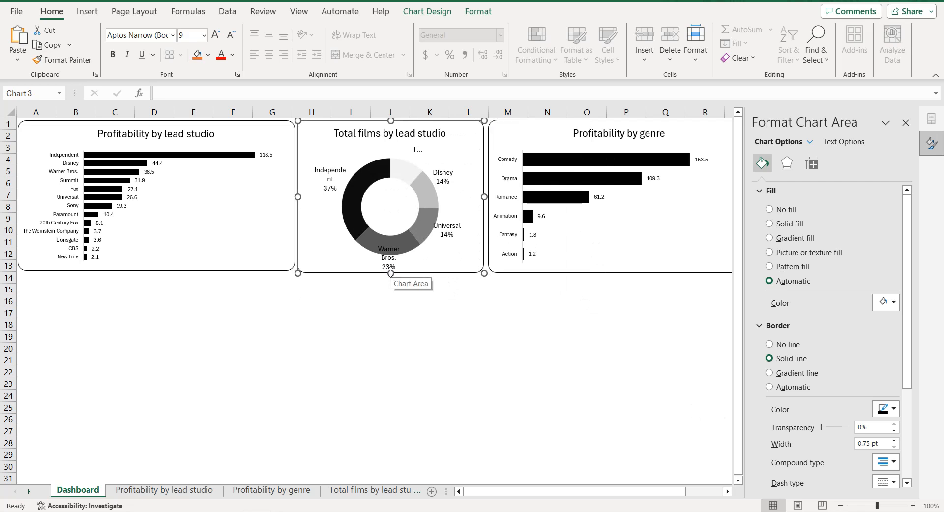
Reduce the dashboard doughnut chart's data labels to font size 7 and widen the Fox label to fit its text
click(422, 149)
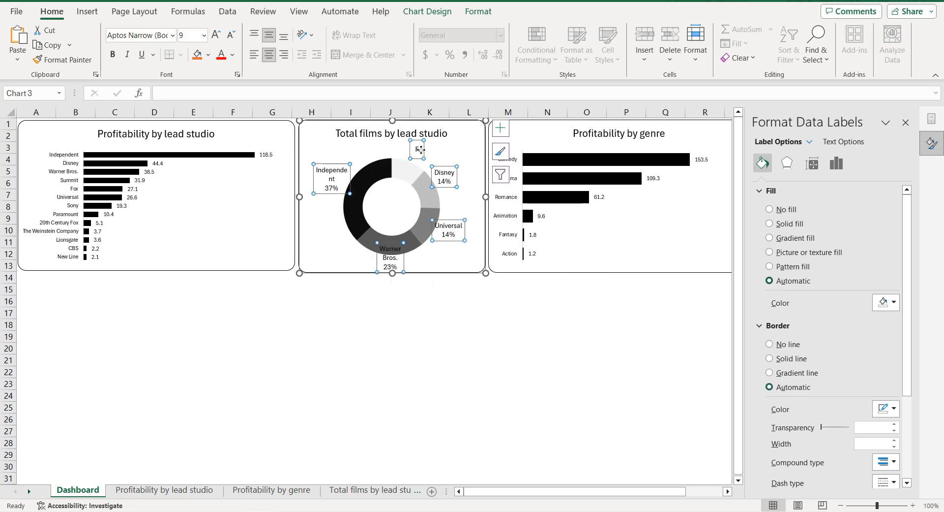
click(231, 37)
click(232, 39)
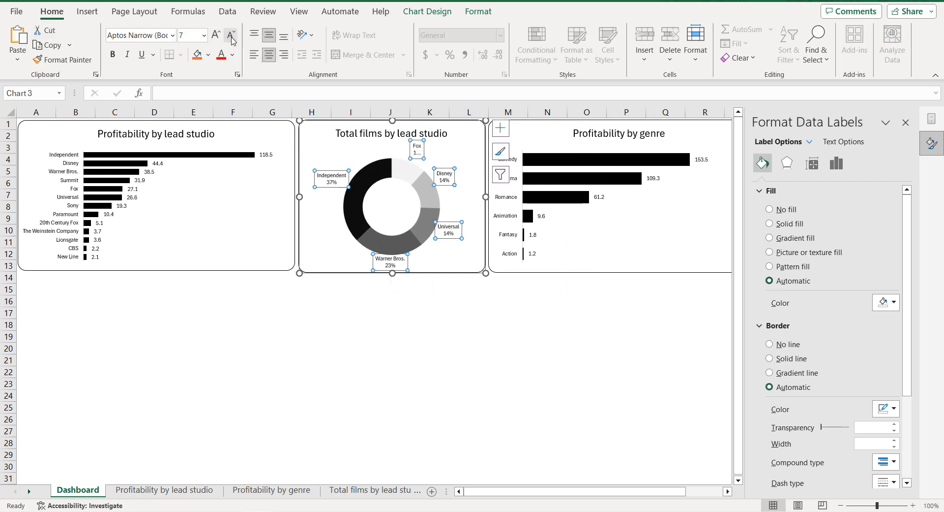
click(424, 158)
drag(425, 150, 431, 152)
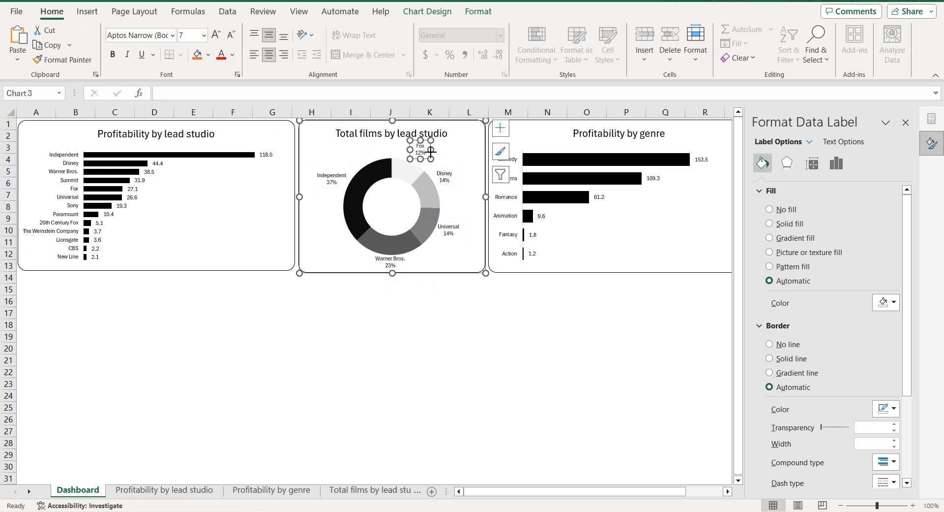
click(407, 297)
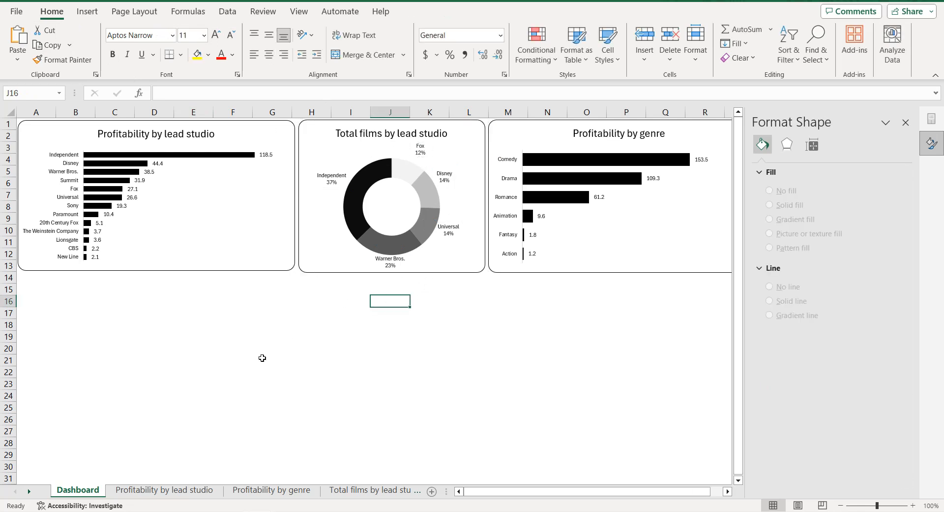
On the Total films by genre sheet, build the PivotTable with Genre as rows and Count of Film as values
click(29, 490)
click(28, 491)
click(318, 489)
click(110, 302)
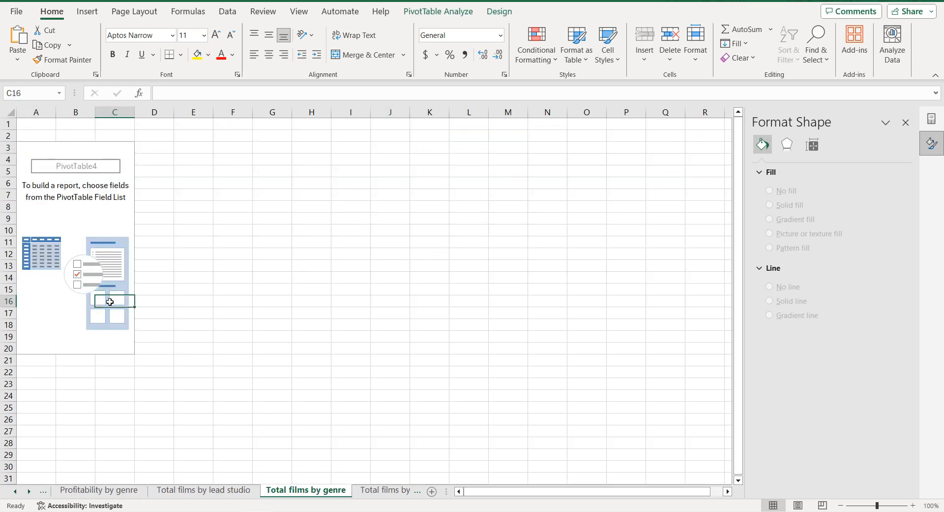
click(905, 123)
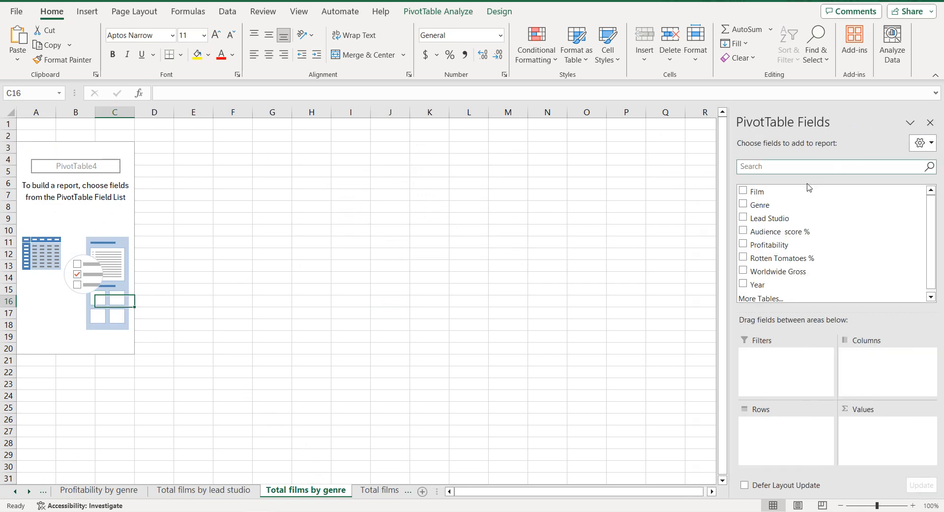
click(743, 203)
drag(758, 191, 869, 426)
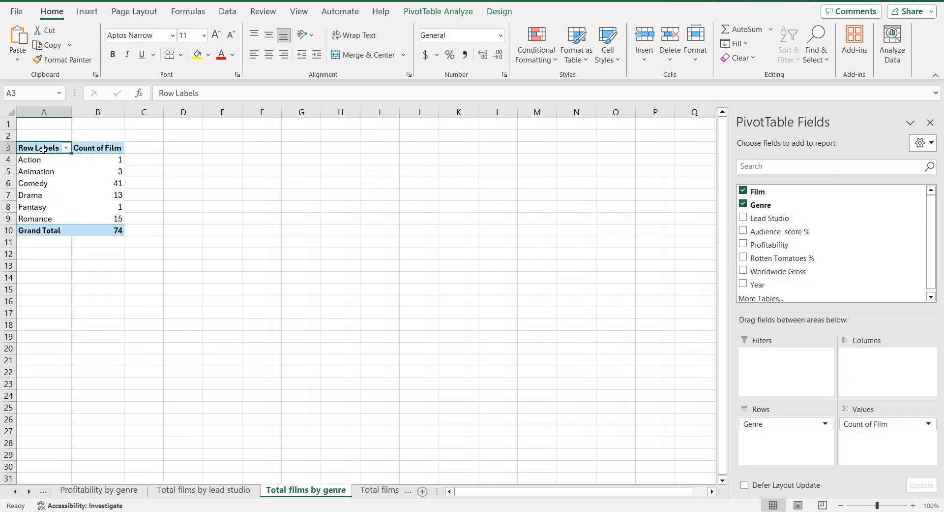
Copy the genre PivotTable data A3:B9 without the grand total and paste it as formulas, without formatting, at F3
drag(40, 148, 94, 216)
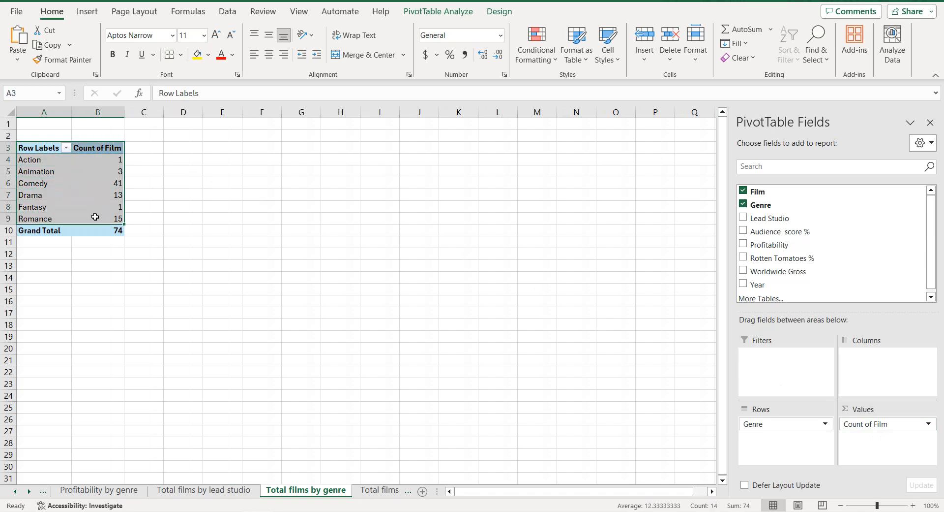
key(ctrl+c)
click(253, 147)
right_click(252, 146)
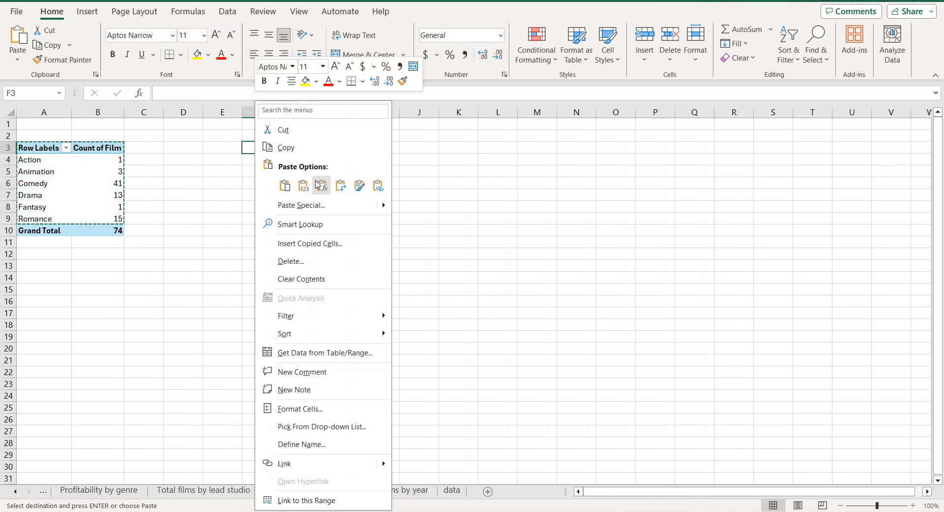
click(317, 184)
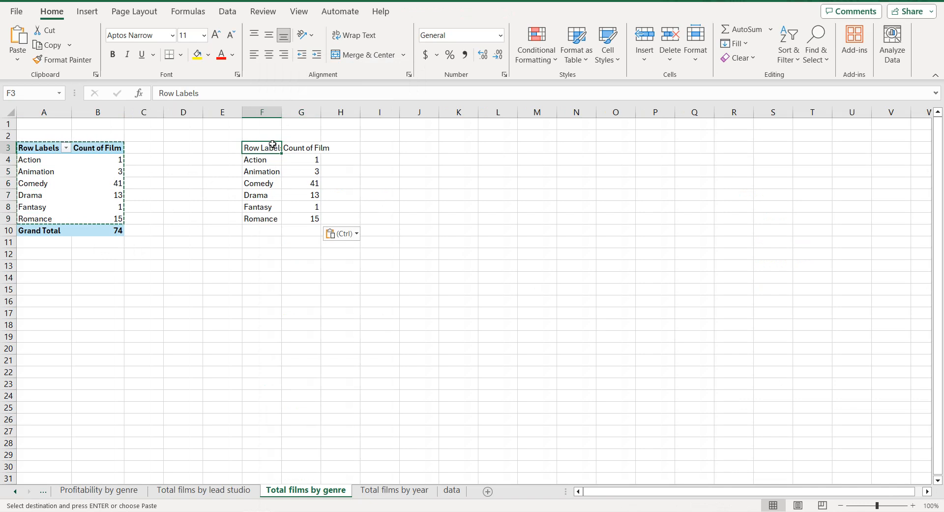
Rename the pasted headers to "Genre" in F3 and "Total films" in G3
text(Genre)
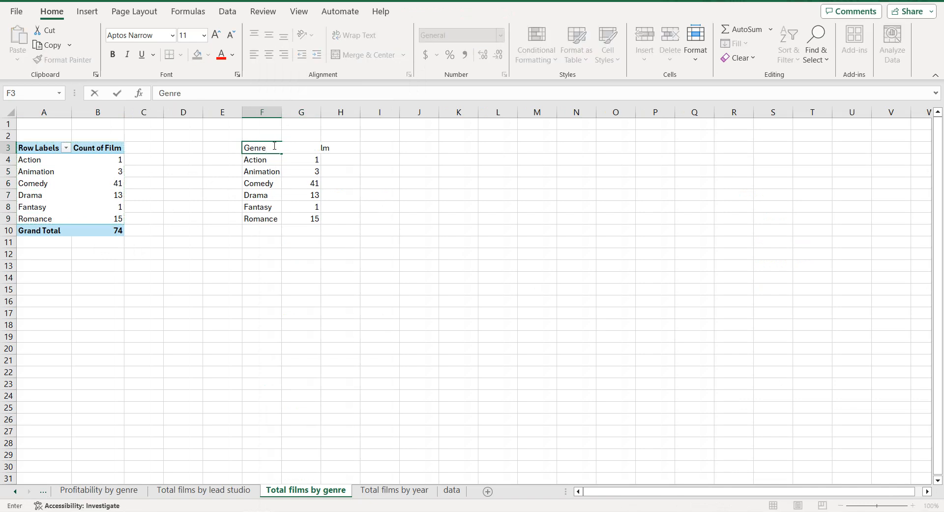
key(Return)
click(301, 147)
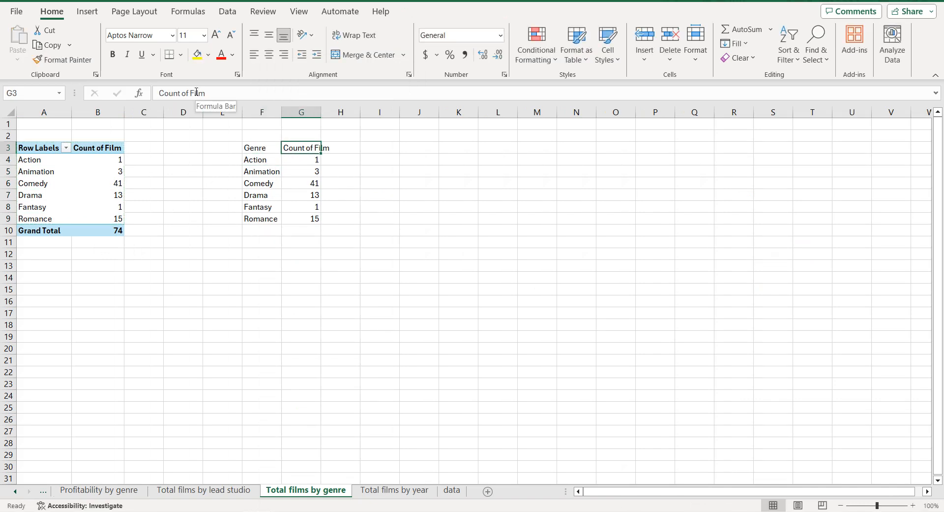
drag(197, 93, 154, 94)
text(Total film)
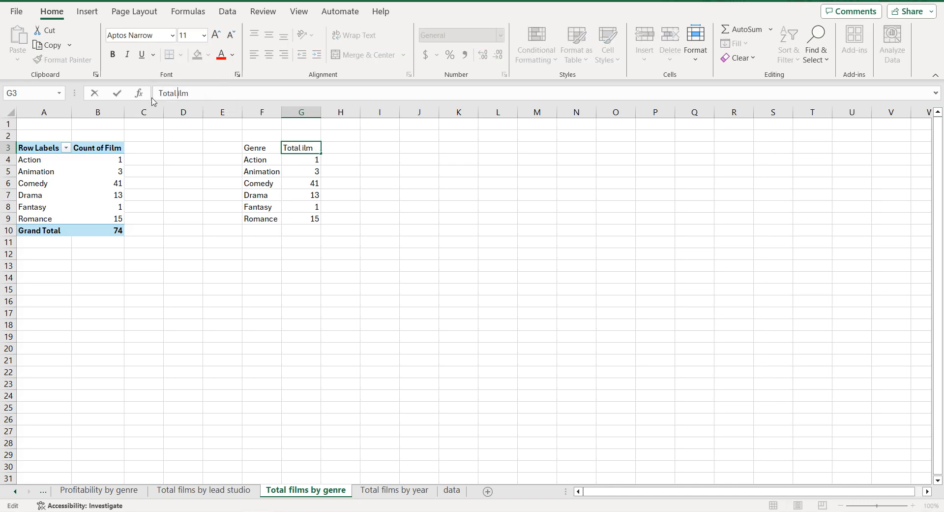
text(s)
key(Return)
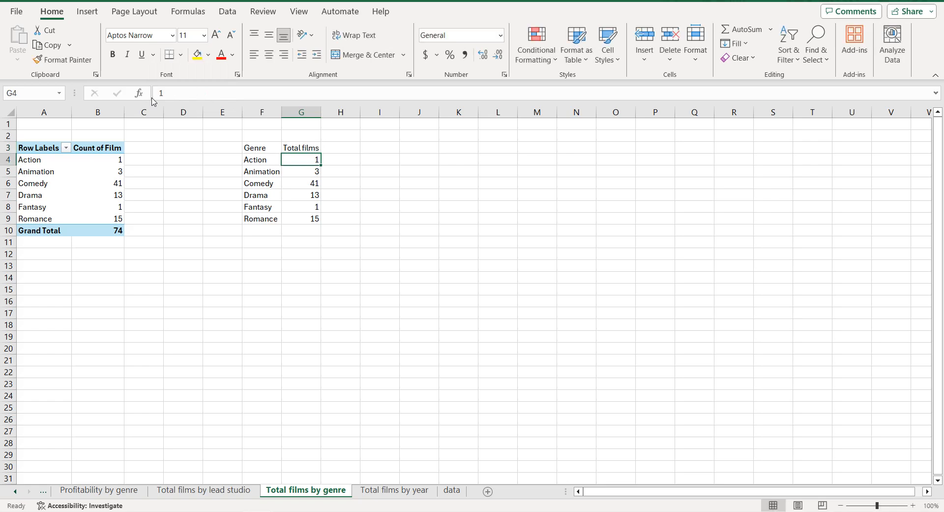
Convert F3:G9 into a table with headers and sort it by Total films from smallest to largest
click(264, 149)
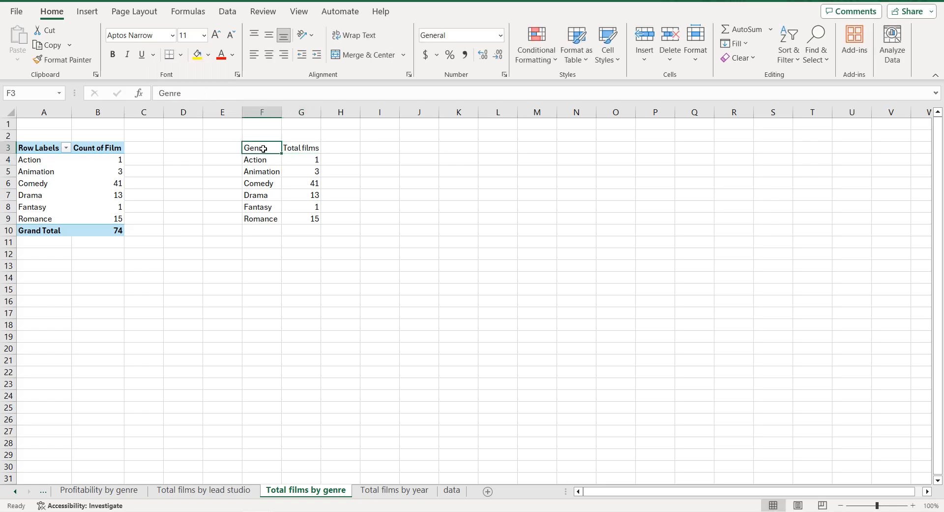
key(ctrl+a)
click(92, 13)
click(106, 39)
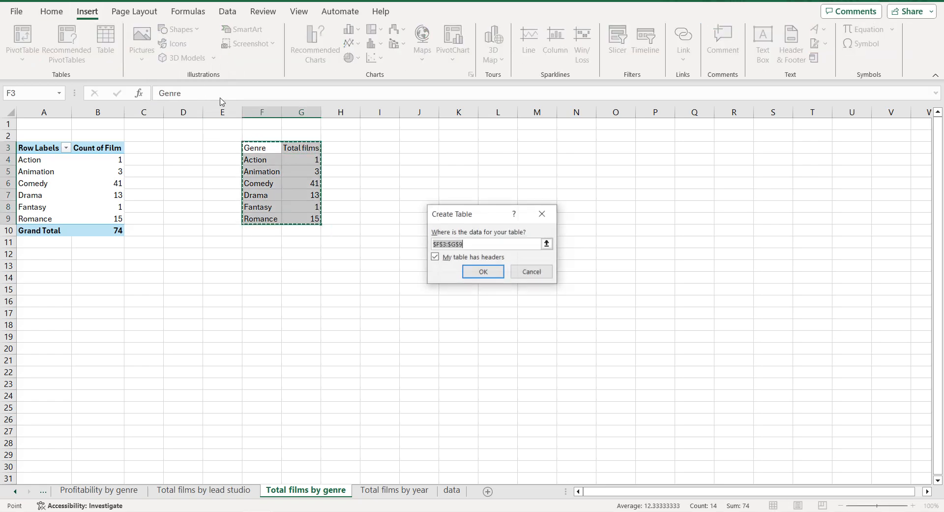
click(478, 272)
click(327, 147)
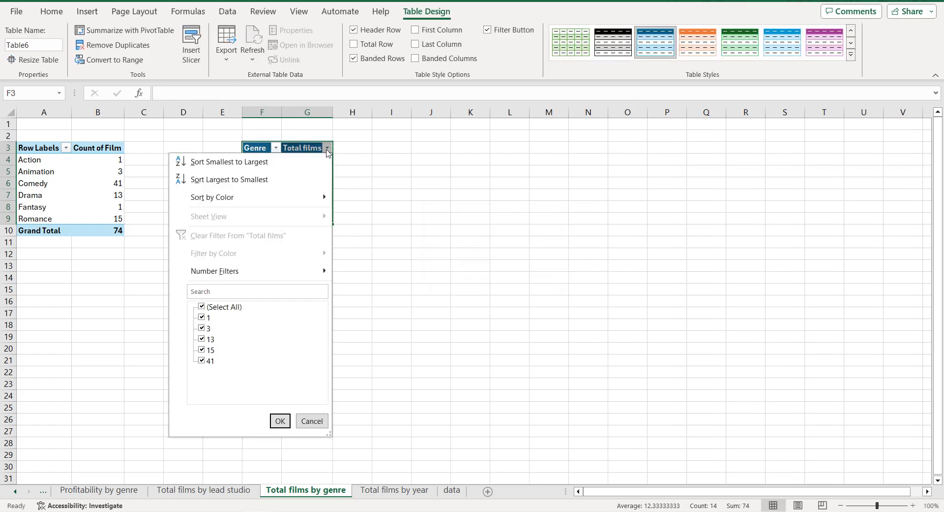
key(Escape)
Insert a doughnut chart from the Genre and Total films table
click(88, 13)
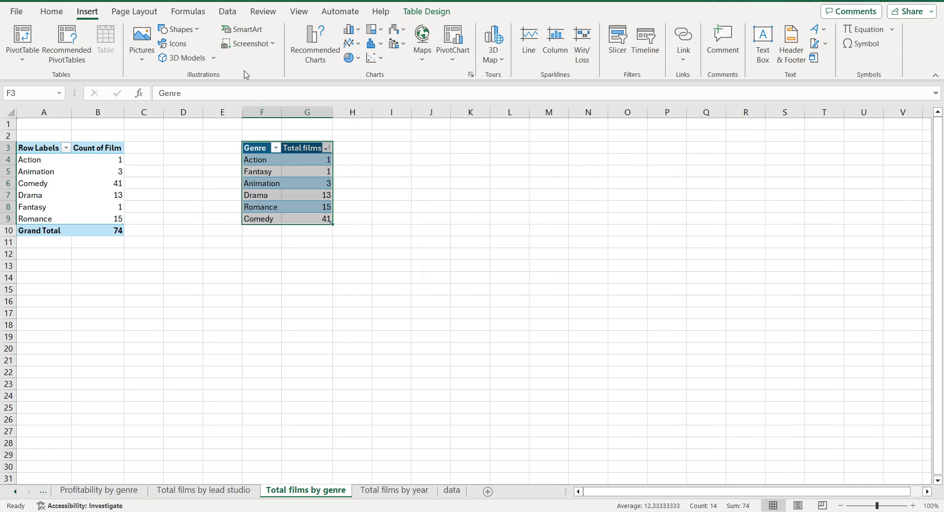
click(316, 44)
click(367, 89)
click(338, 164)
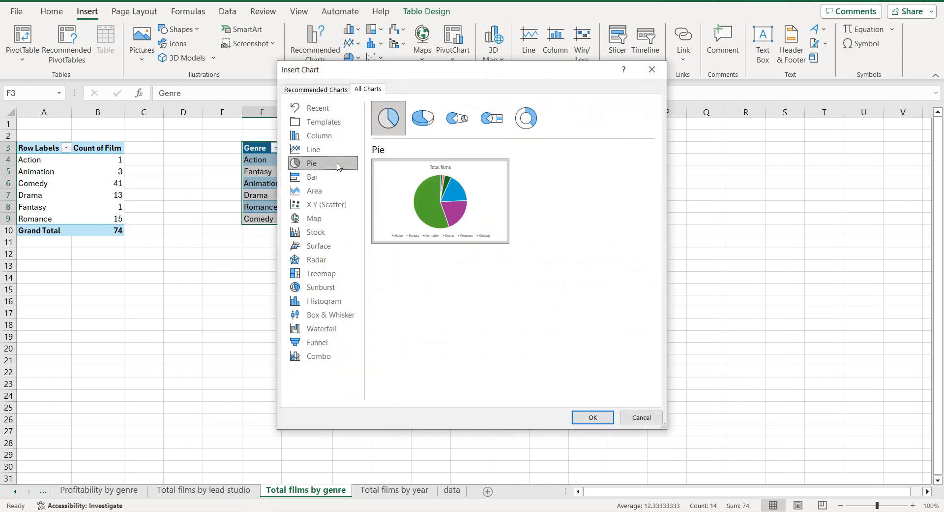
click(526, 119)
click(597, 418)
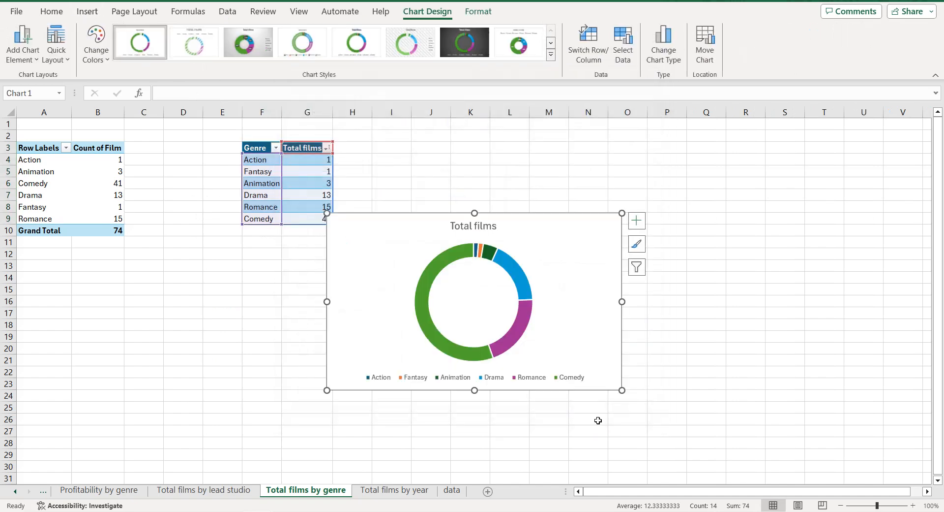
Remove the doughnut chart's legend and change its title to "Total films by genre"
click(564, 385)
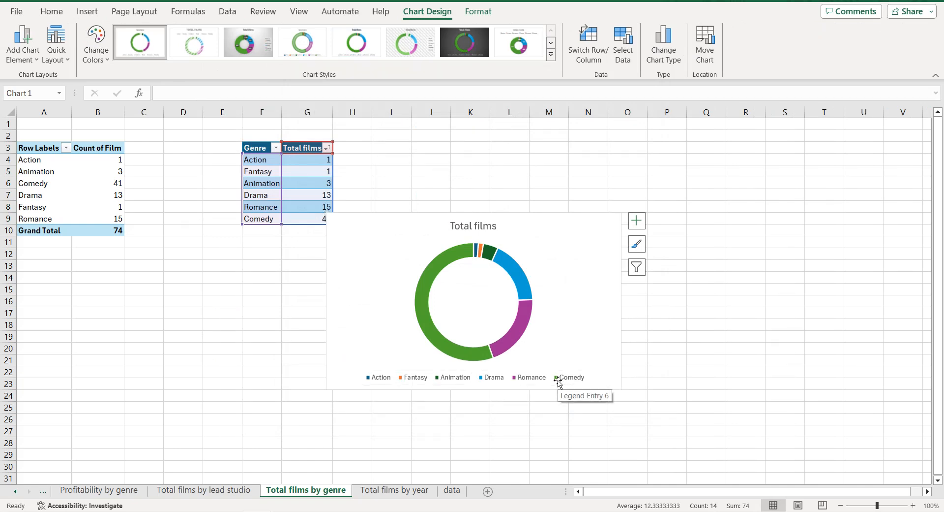
key(Delete)
click(319, 490)
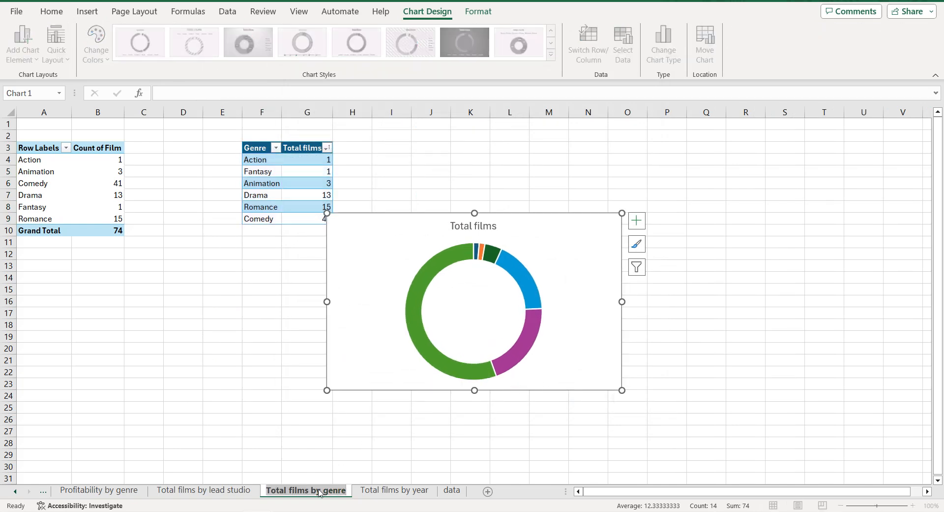
double_click(479, 227)
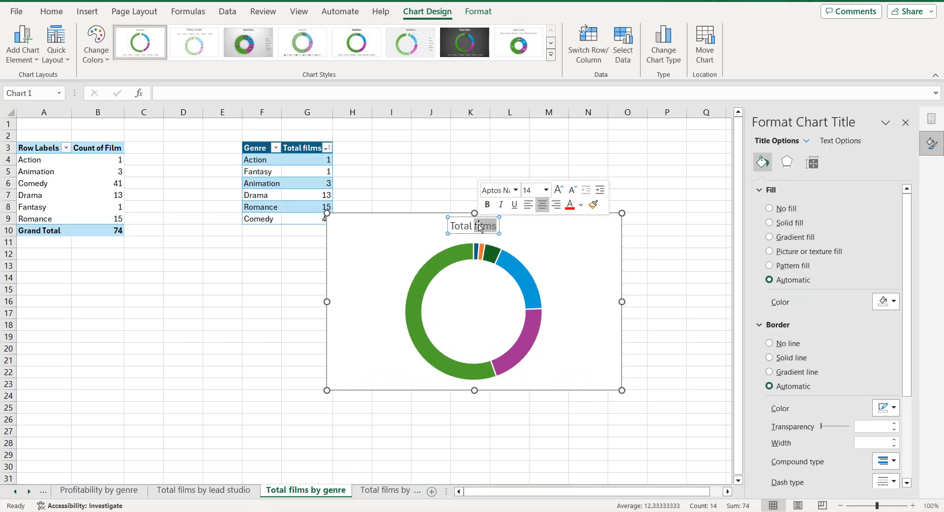
text(films by genre)
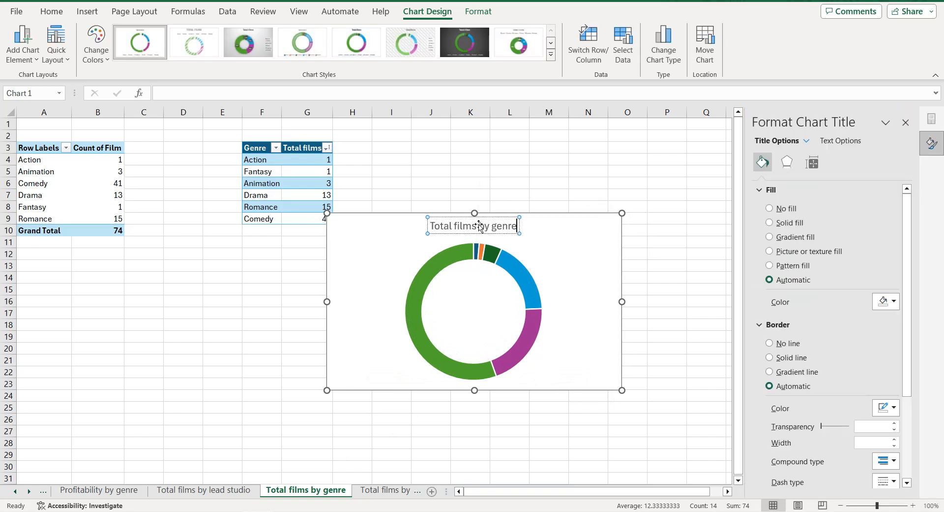
click(555, 241)
Add data labels to the doughnut chart showing category name and percentage instead of value
click(635, 224)
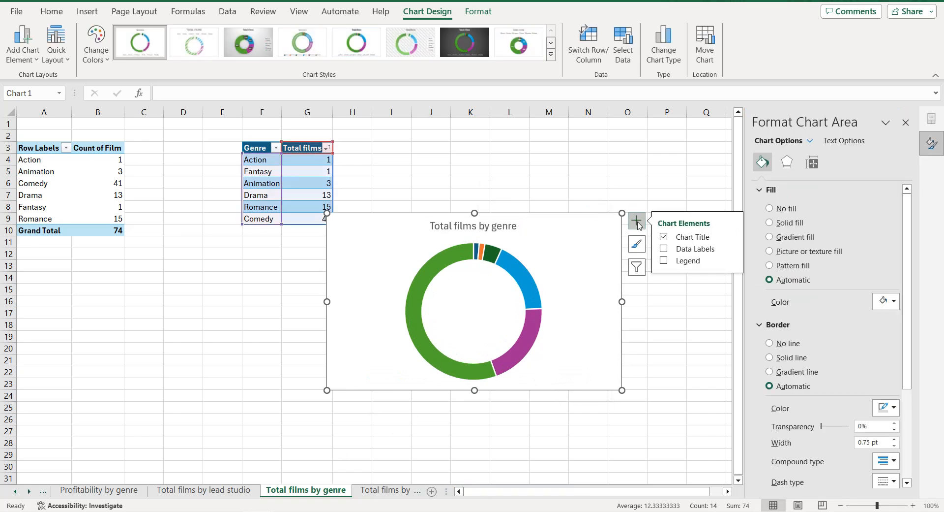
click(732, 248)
click(756, 267)
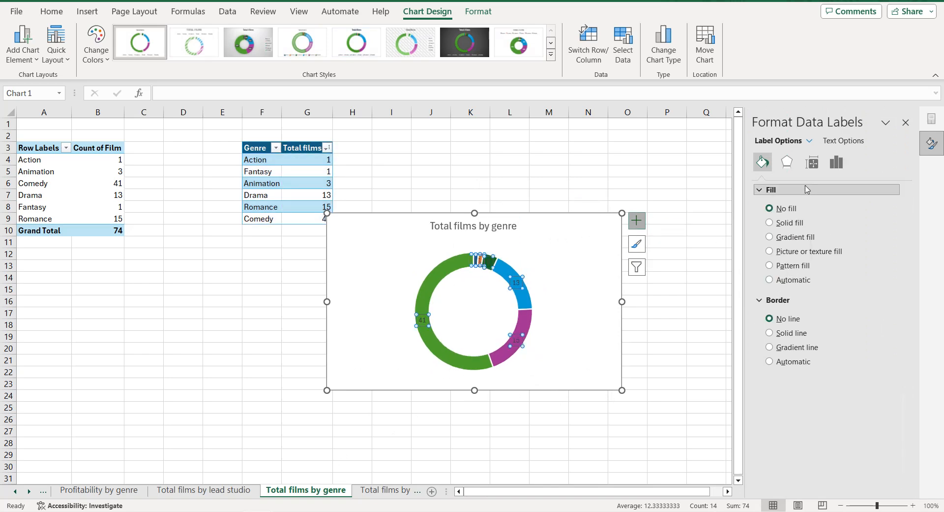
click(836, 163)
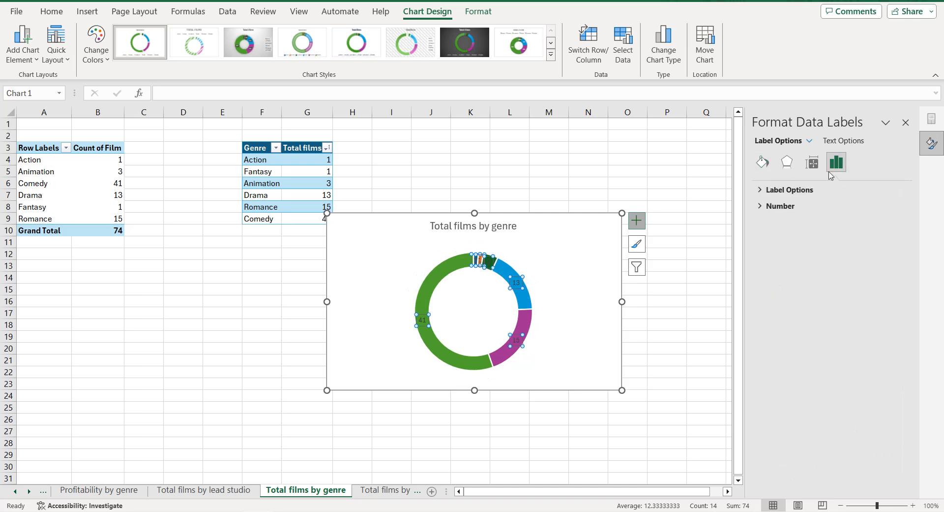
click(761, 190)
click(776, 264)
click(776, 279)
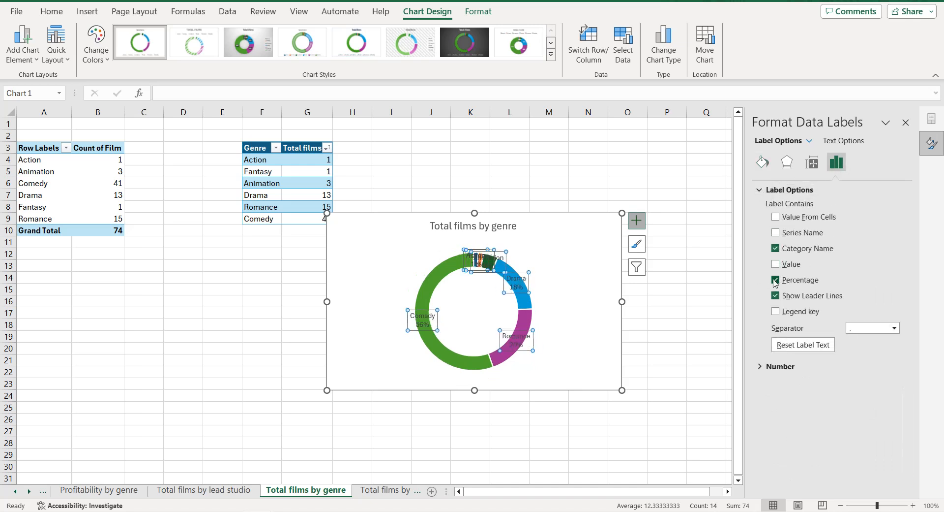
Set the text colour of the doughnut chart's data labels and title to black
click(836, 142)
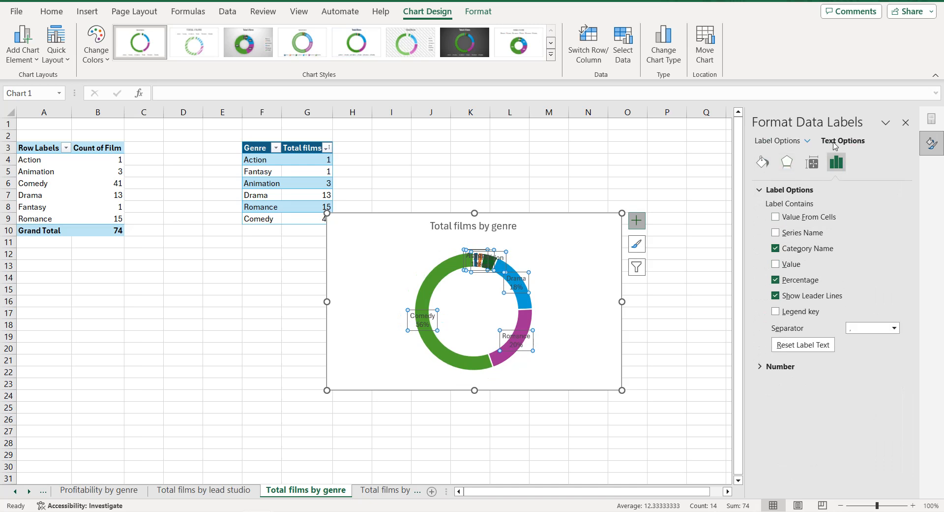
click(887, 289)
click(858, 317)
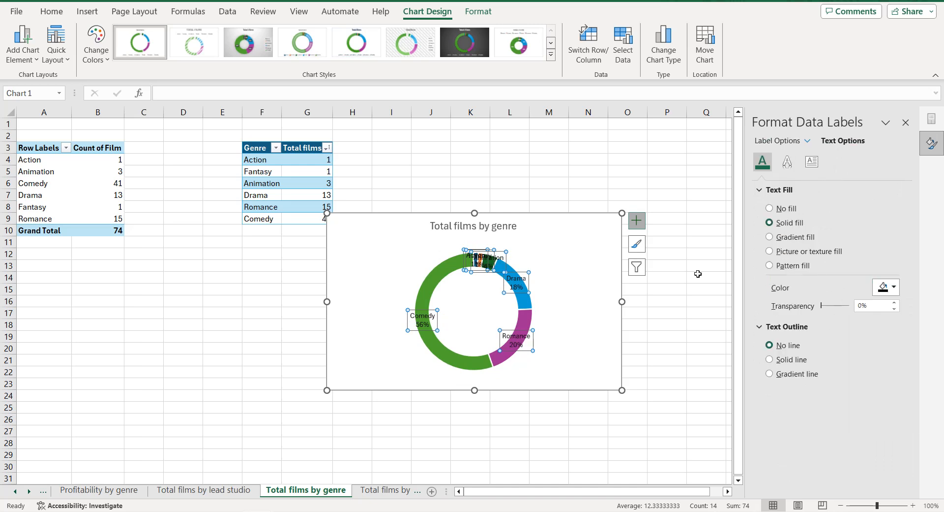
click(511, 230)
click(887, 287)
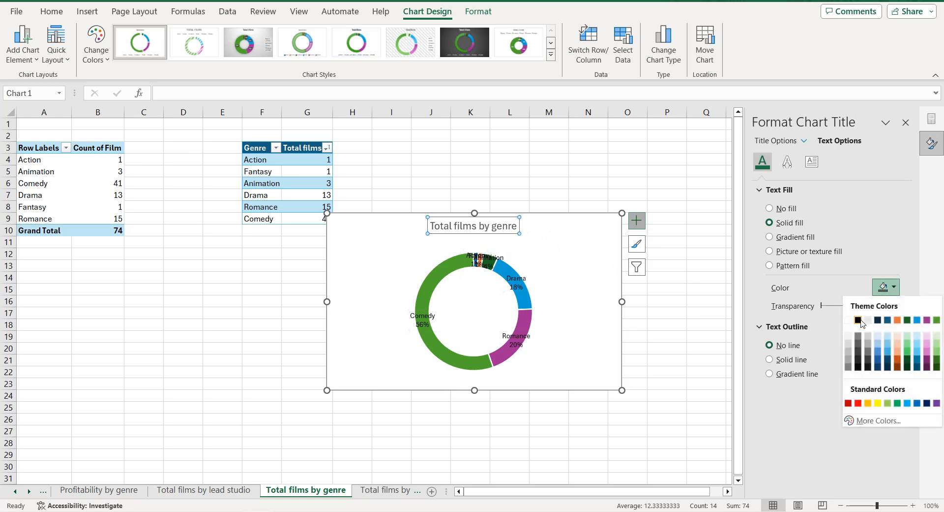
click(860, 319)
click(588, 223)
Set the doughnut hole size to 60% and remove the border line from the slices
click(525, 298)
double_click(860, 268)
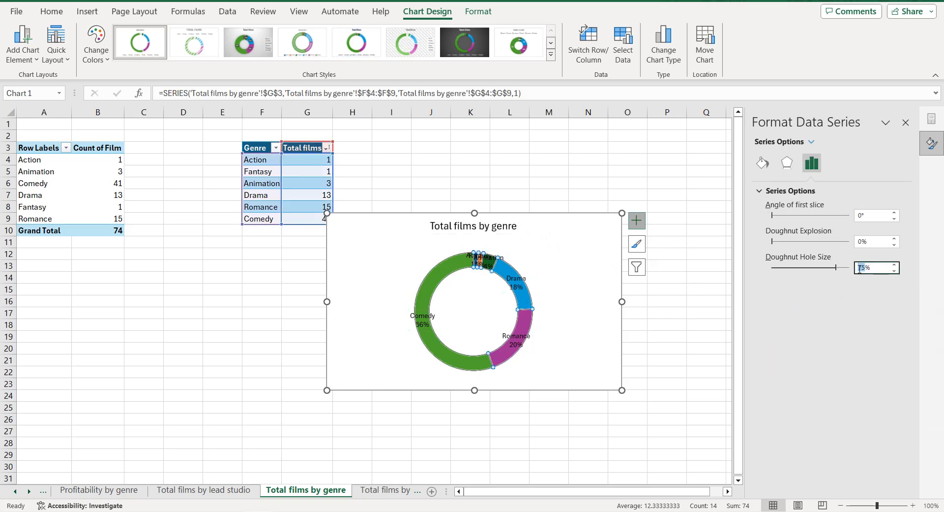
text(60)
key(Return)
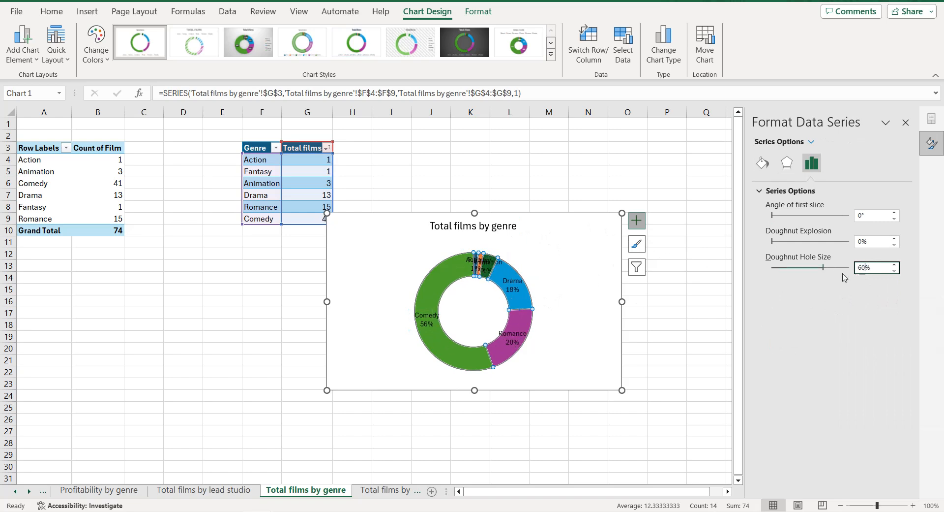
click(763, 163)
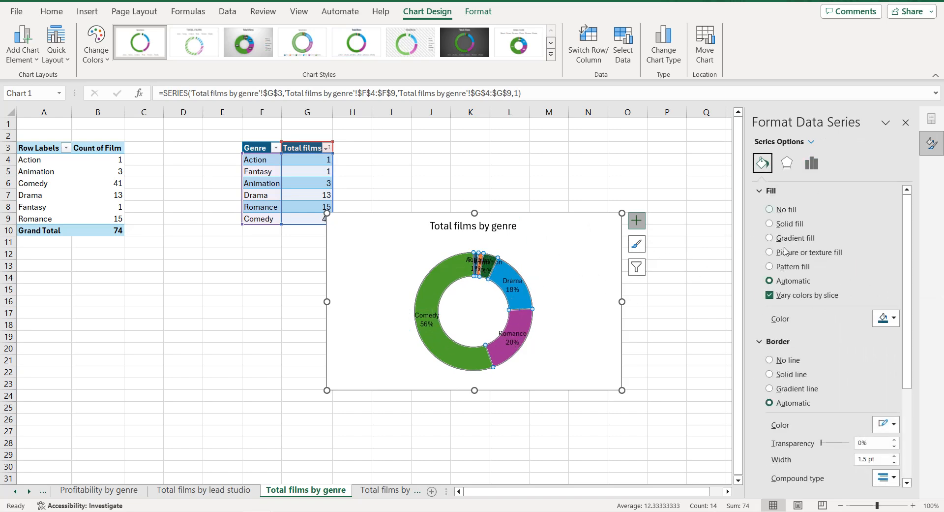
click(774, 359)
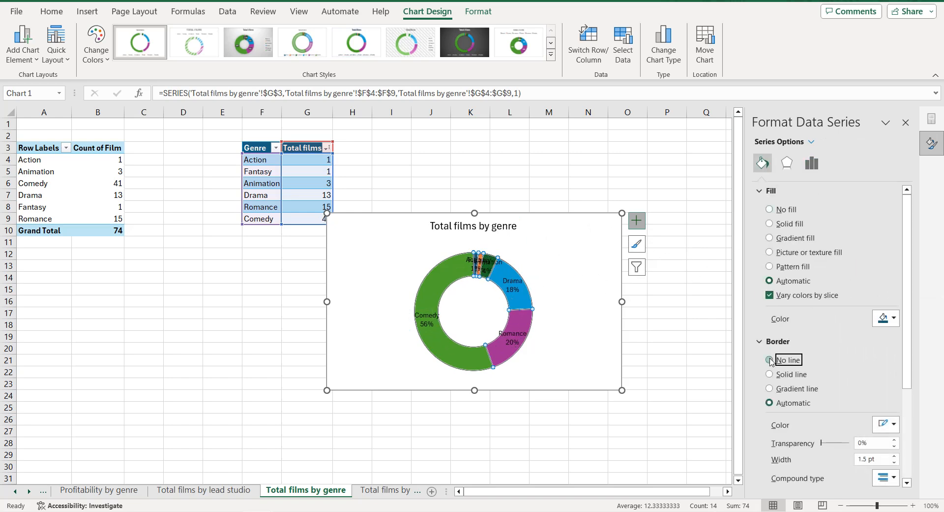
Give the chart area a solid black border with rounded corners
click(595, 248)
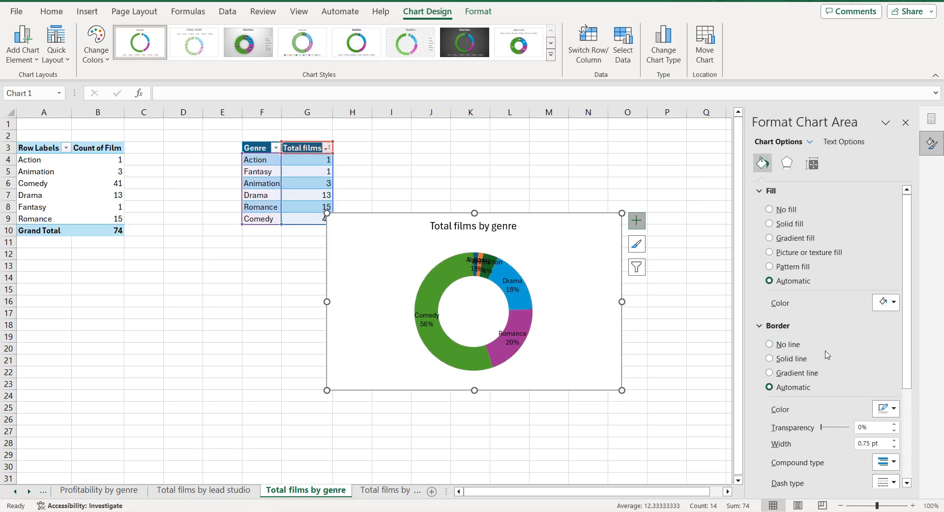
scroll(828, 355, down, 1)
click(887, 378)
click(858, 263)
scroll(857, 275, down, 4)
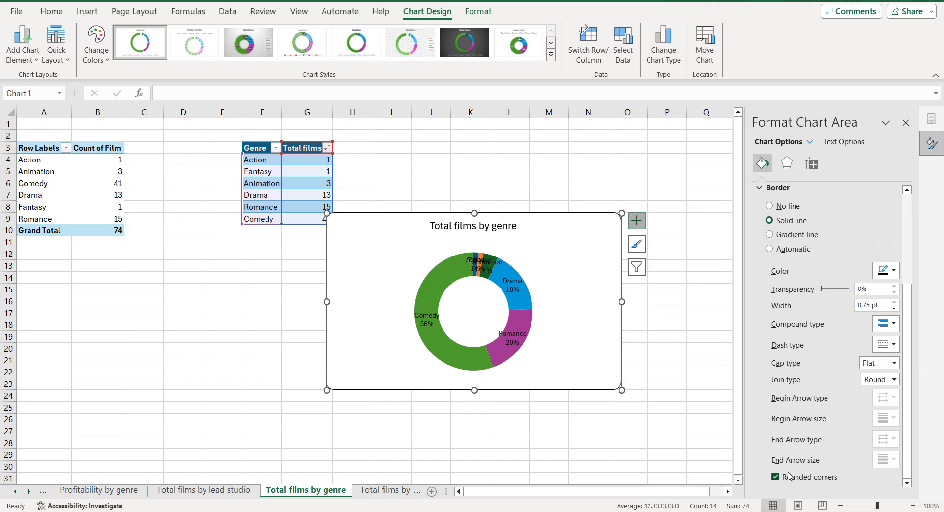
Move the Comedy, Romance and Drama labels outside the doughnut ring and turn off the leader lines
click(442, 330)
click(442, 330)
drag(442, 330, 407, 331)
drag(516, 343, 556, 352)
drag(519, 294, 551, 282)
click(834, 166)
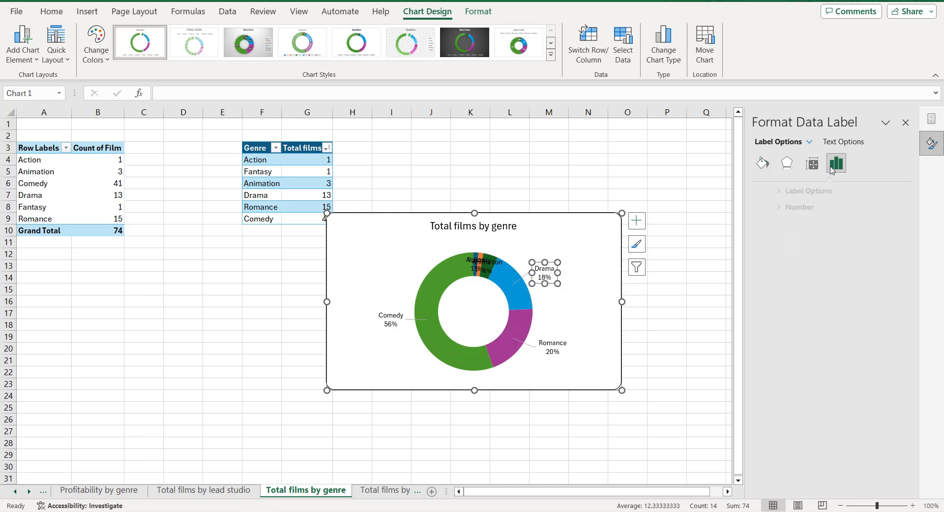
click(785, 191)
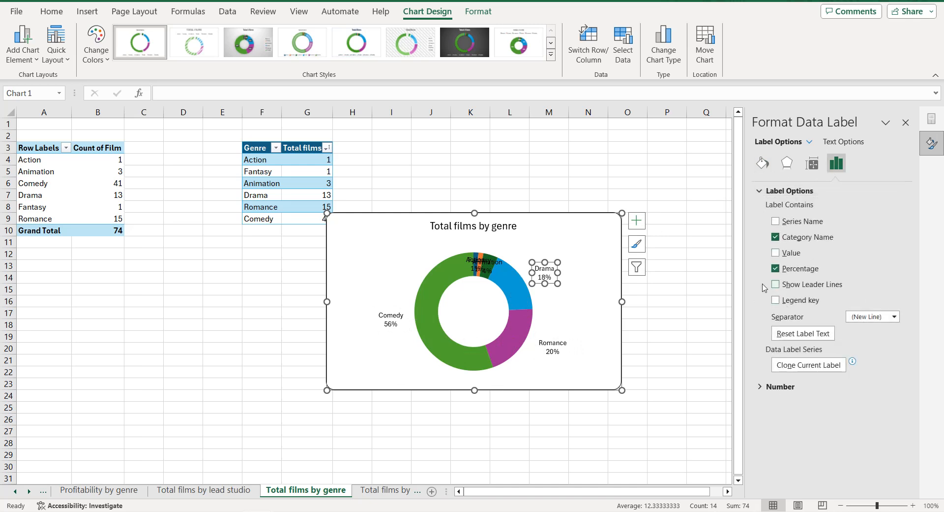
Move the Animation, Fantasy and Action labels above the doughnut ring, side by side below the chart title
drag(497, 264, 533, 245)
drag(481, 259, 493, 234)
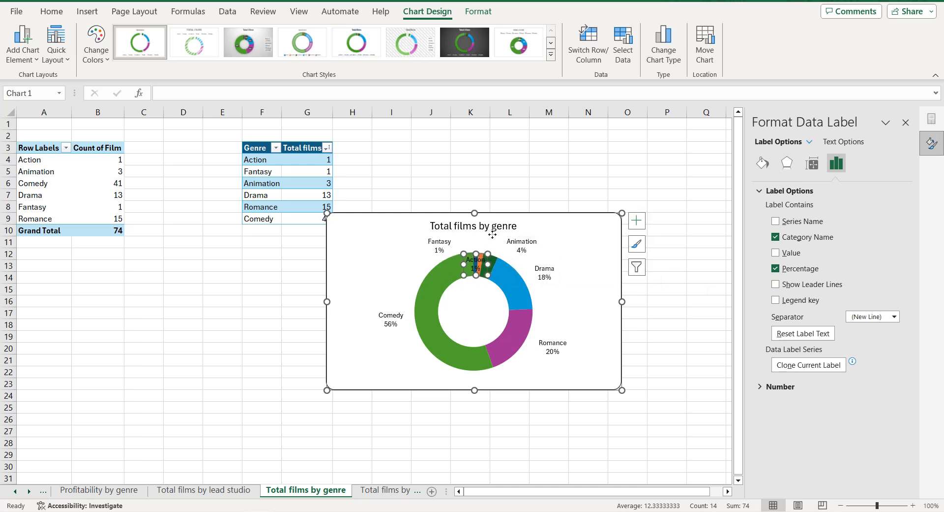
click(455, 226)
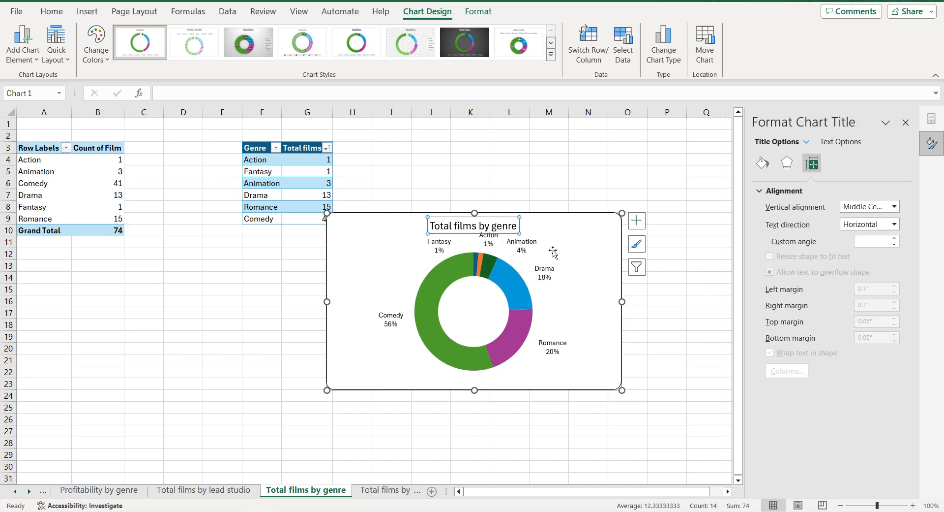
Fill the three smallest doughnut slices, Action, Fantasy and Animation, with progressively darker light grays
click(476, 263)
click(476, 263)
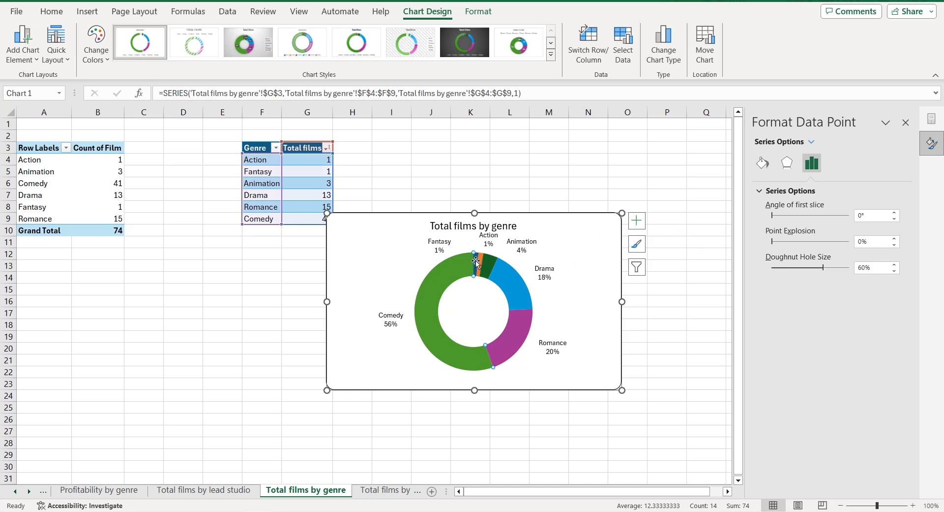
click(763, 163)
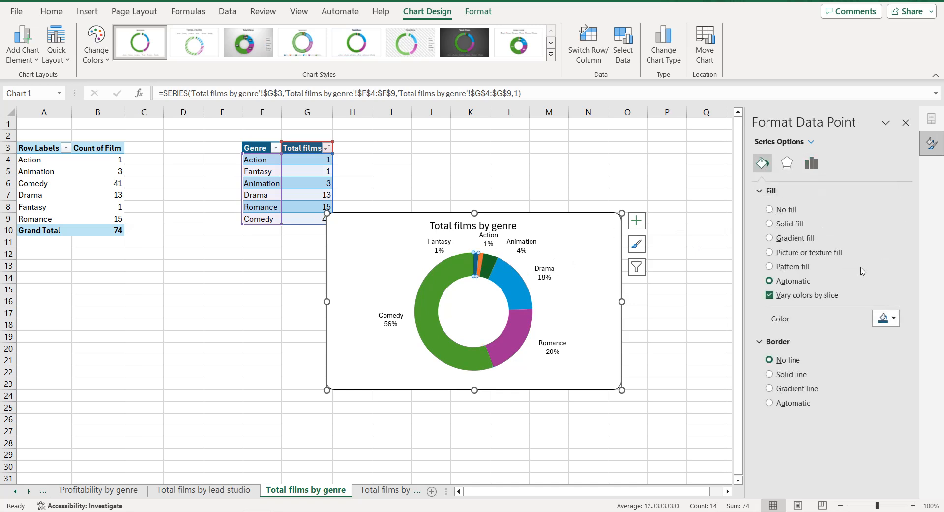
click(893, 319)
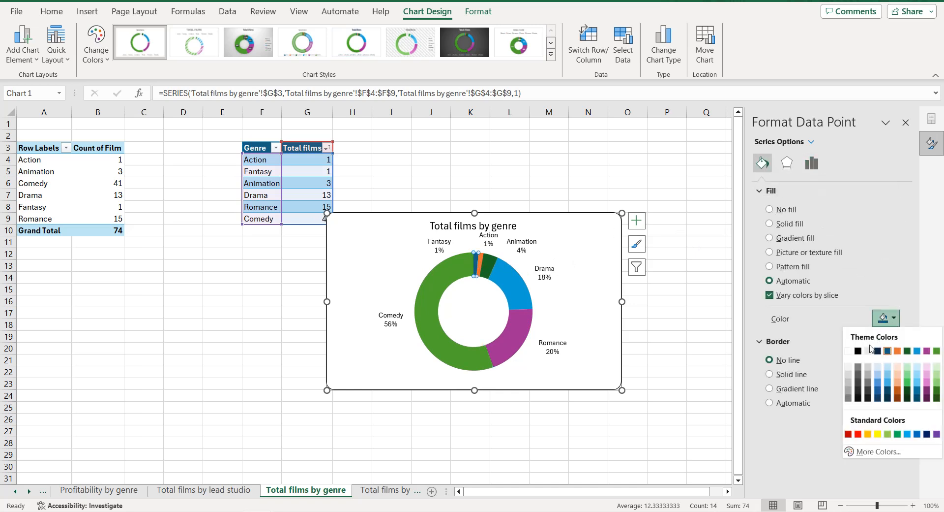
click(849, 367)
key(ctrl+z)
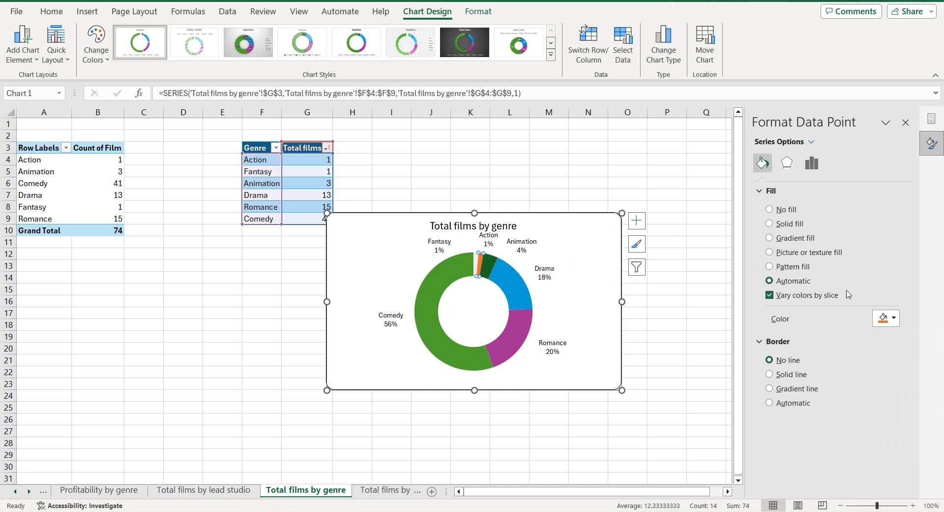
click(888, 318)
click(848, 376)
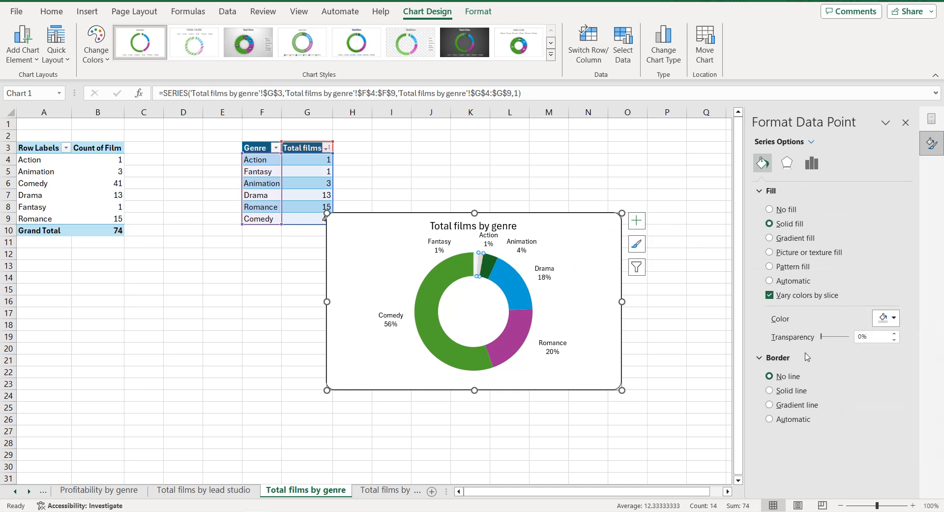
click(487, 265)
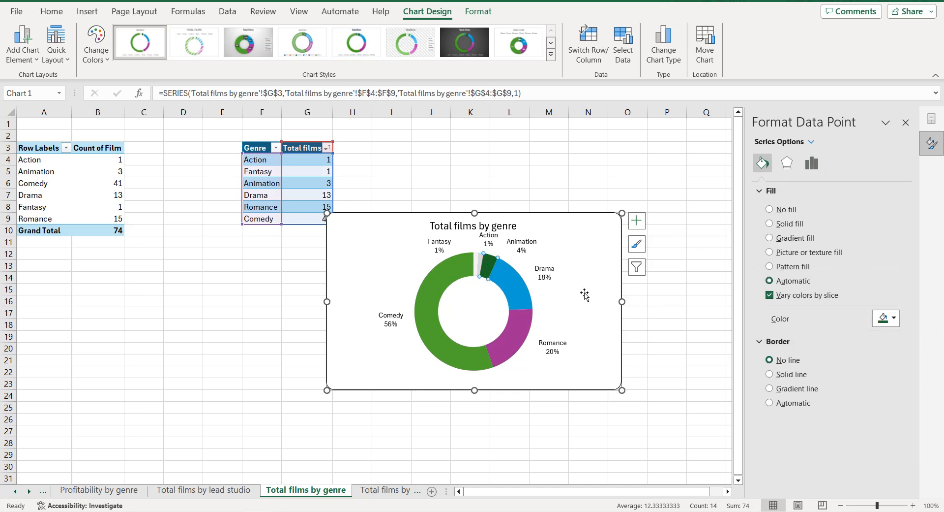
click(888, 318)
click(849, 383)
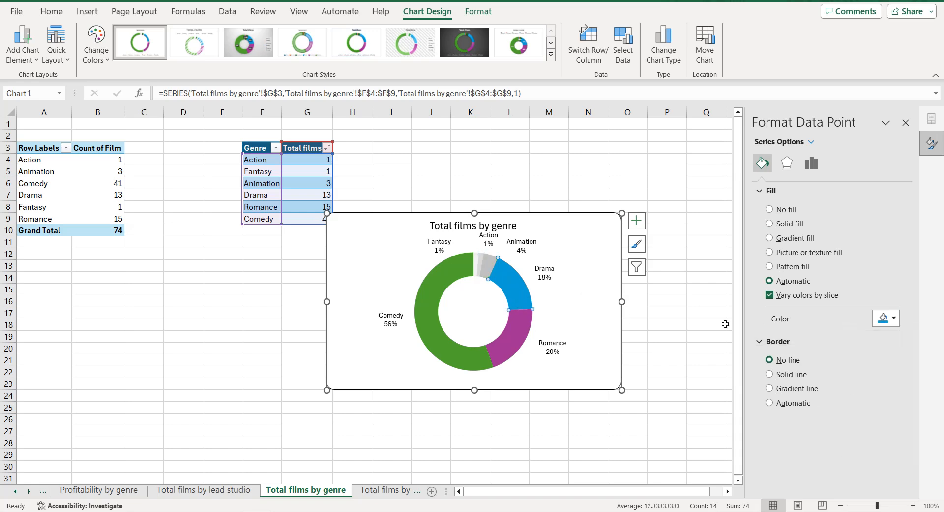
Fill the Drama slice medium gray, the Romance slice dark gray and the Comedy slice near-black
click(876, 322)
click(848, 396)
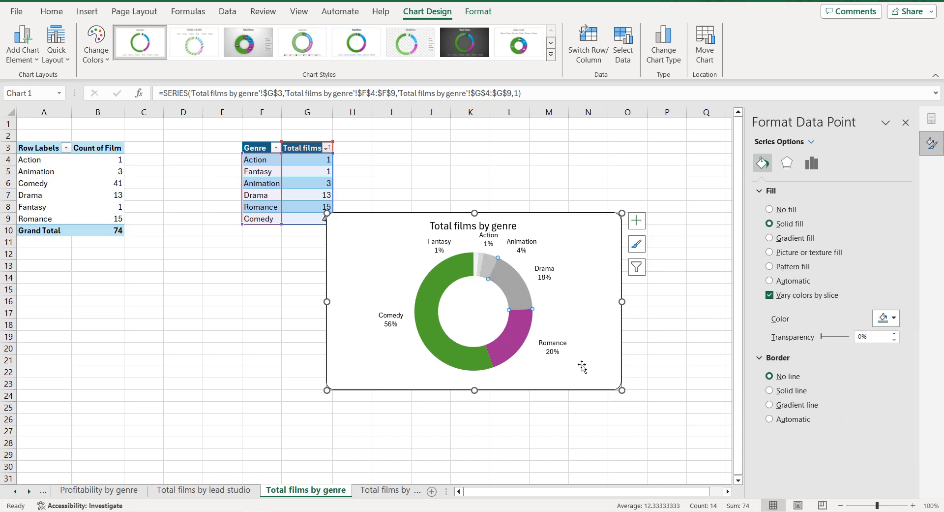
click(516, 342)
click(886, 318)
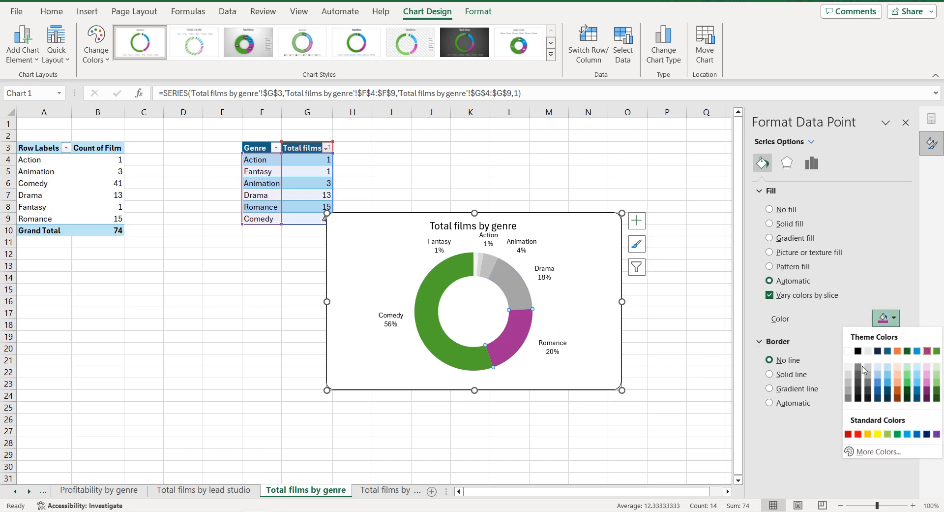
click(858, 367)
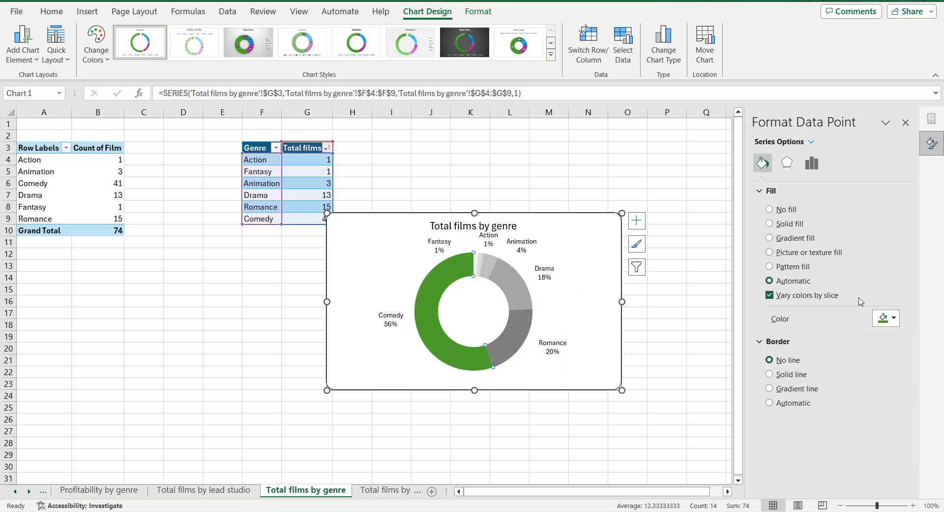
click(885, 317)
click(859, 397)
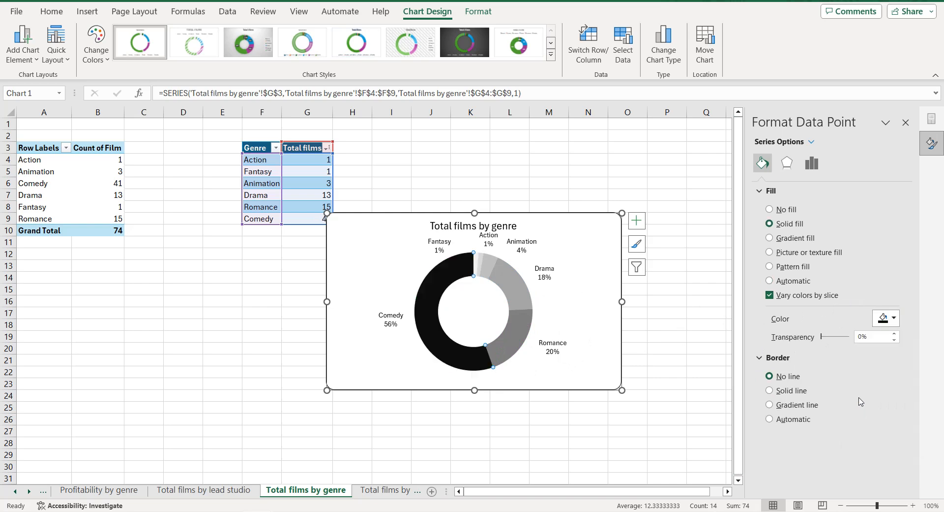
Copy the genre doughnut chart to the Dashboard sheet, placed below the Total films by lead studio chart and shrunk to about its width
click(386, 245)
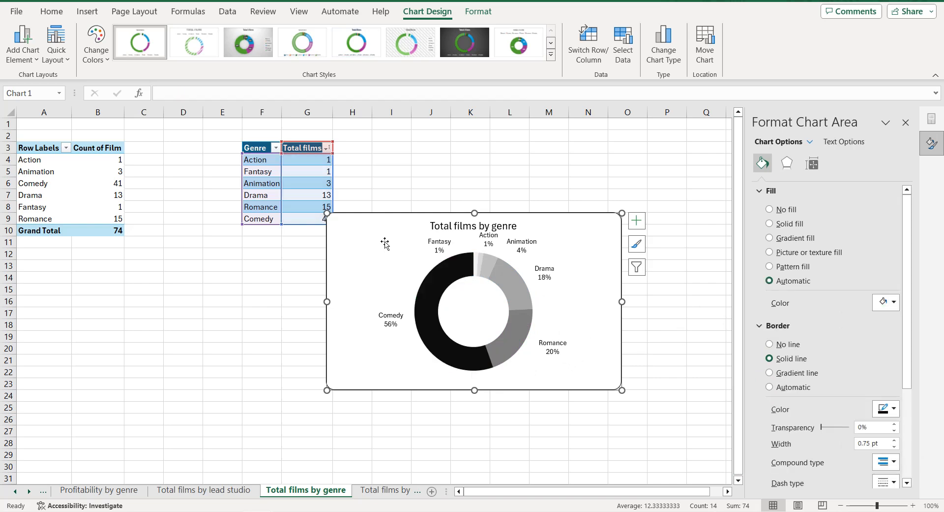
click(15, 491)
click(15, 491)
click(89, 490)
key(ctrl+v)
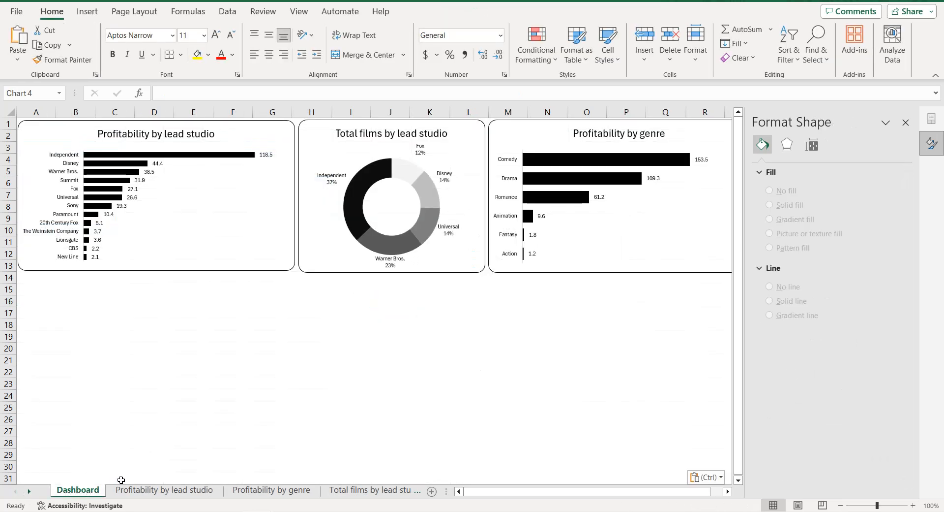
drag(402, 298, 328, 278)
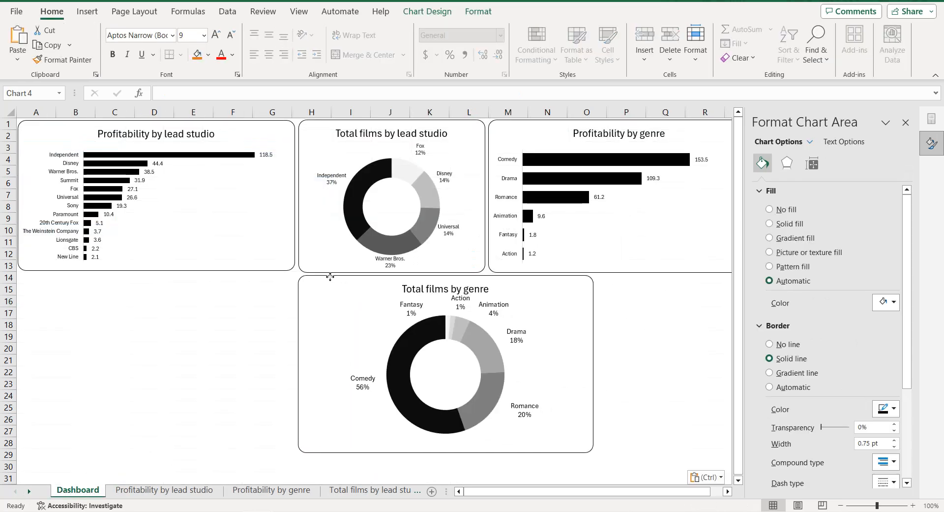
drag(592, 451, 488, 395)
Shorten the three top-row Dashboard charts to the same height, ending at about row 12
click(430, 266)
drag(392, 272, 392, 252)
click(535, 278)
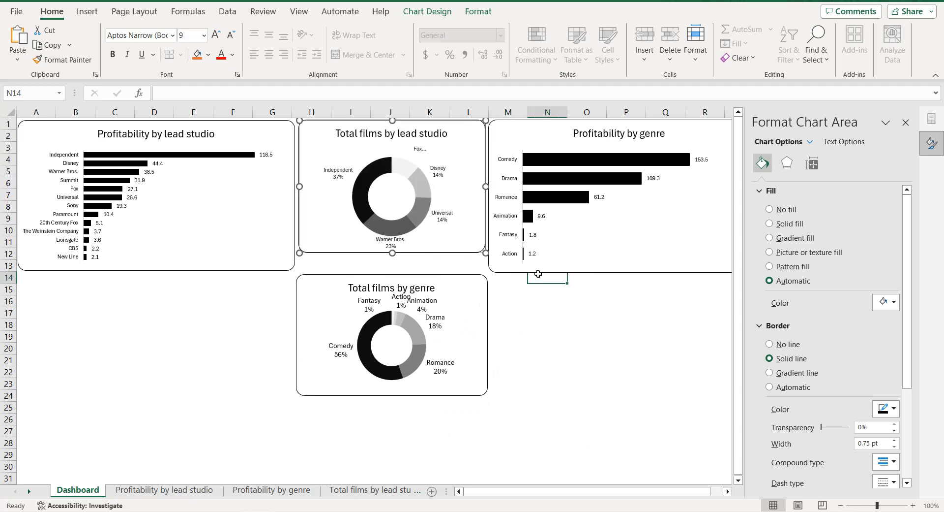
click(610, 274)
drag(618, 270, 616, 251)
click(227, 271)
drag(157, 271, 156, 253)
Move the Total films by genre chart up directly beneath the lead studio doughnut and match its width
drag(348, 274, 348, 253)
drag(488, 316, 487, 317)
click(550, 293)
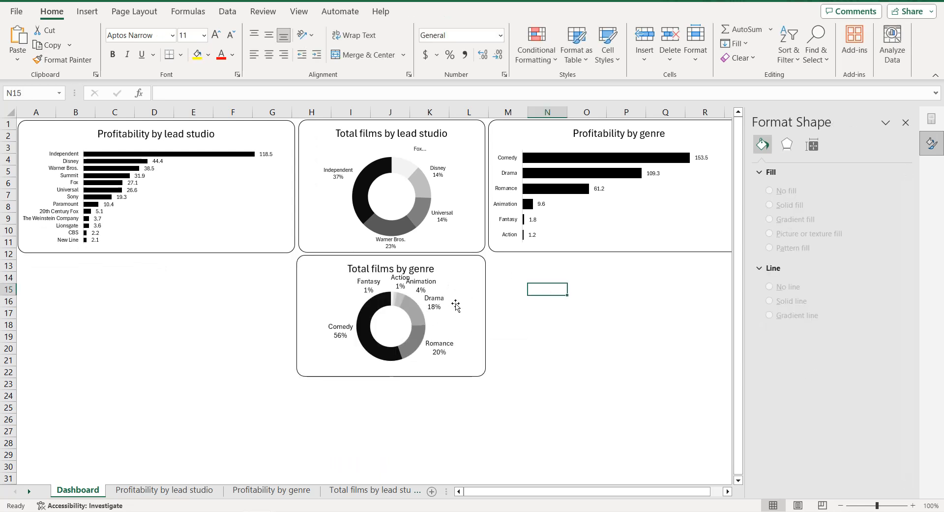
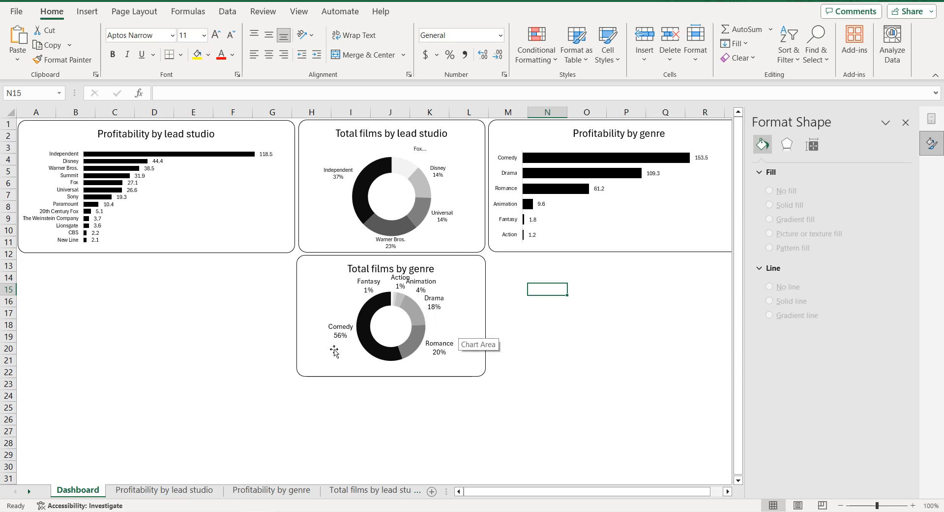
On the Total films by year sheet, build the PivotTable with Year as rows and the count of Film as values
click(29, 490)
click(29, 490)
click(29, 491)
click(306, 491)
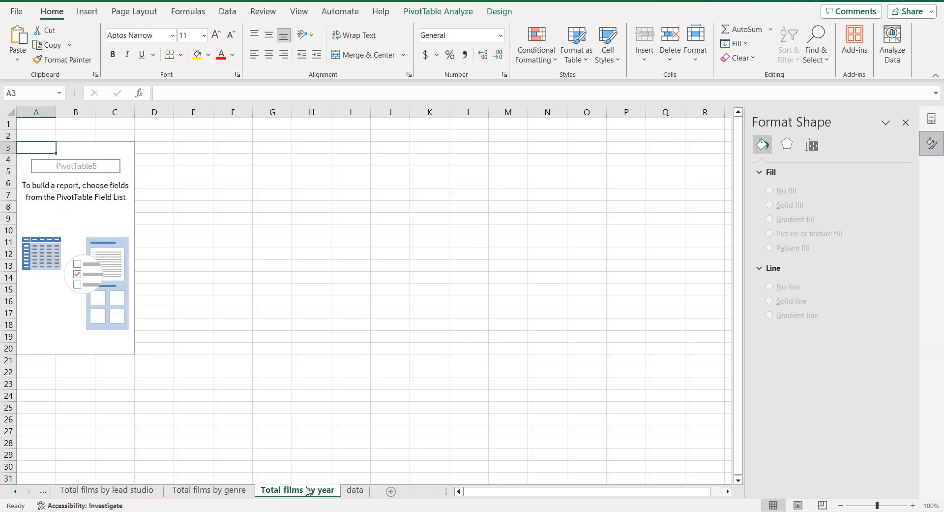
click(75, 257)
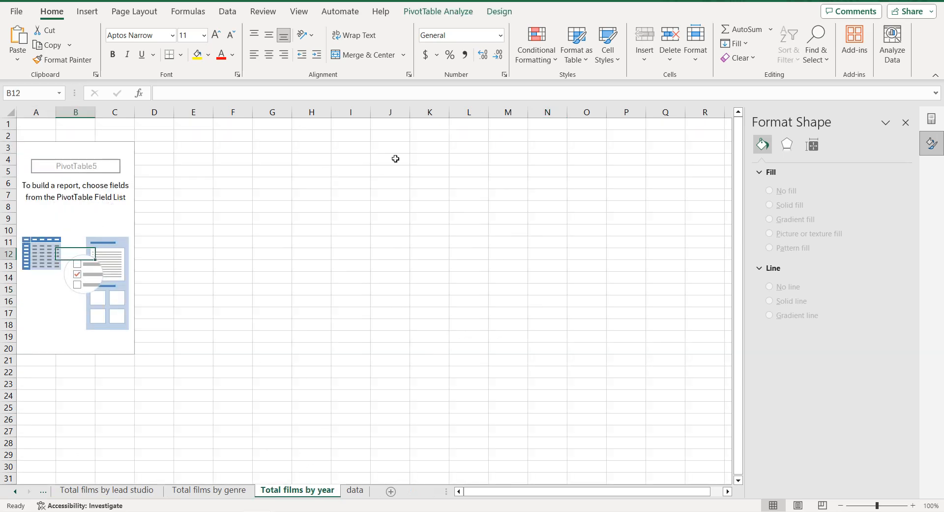
click(906, 122)
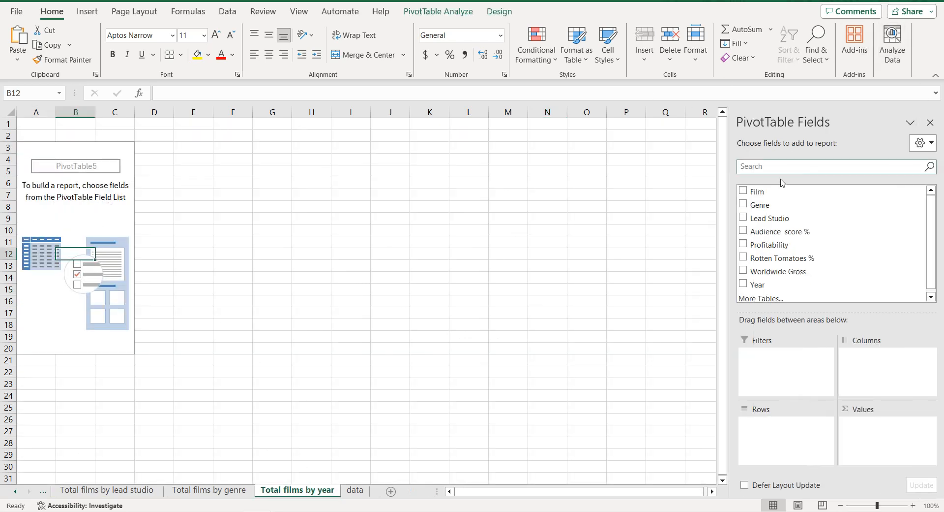
click(743, 280)
drag(867, 426, 799, 424)
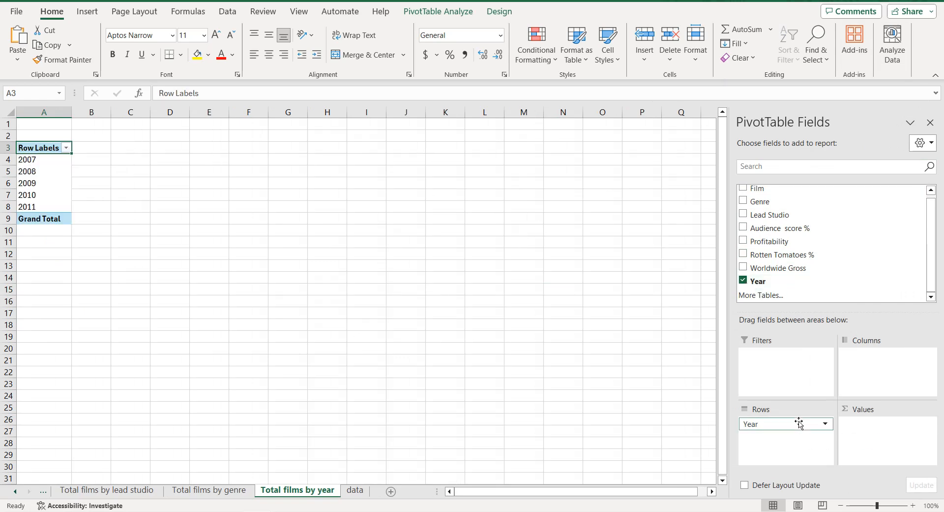
drag(781, 209, 873, 436)
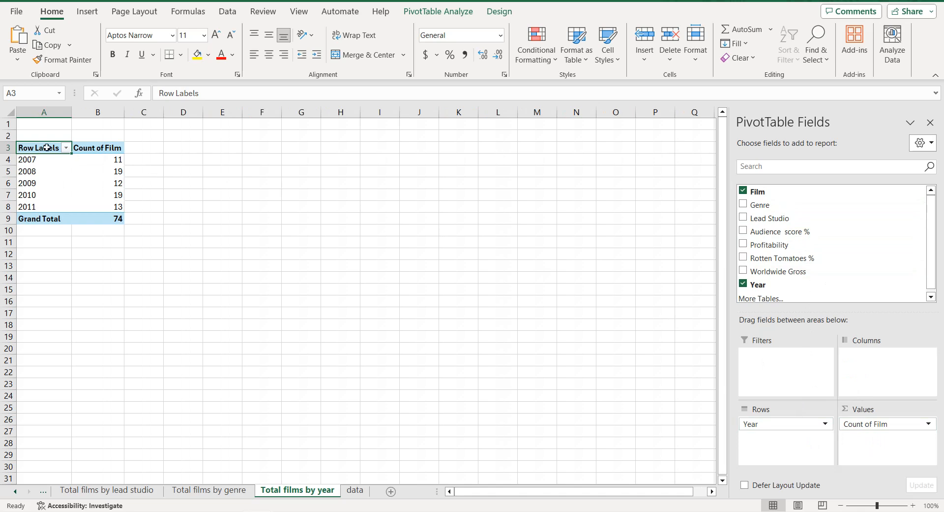
Copy the PivotTable without its grand total and paste it as values starting at cell F3
drag(46, 147, 111, 213)
key(ctrl+c)
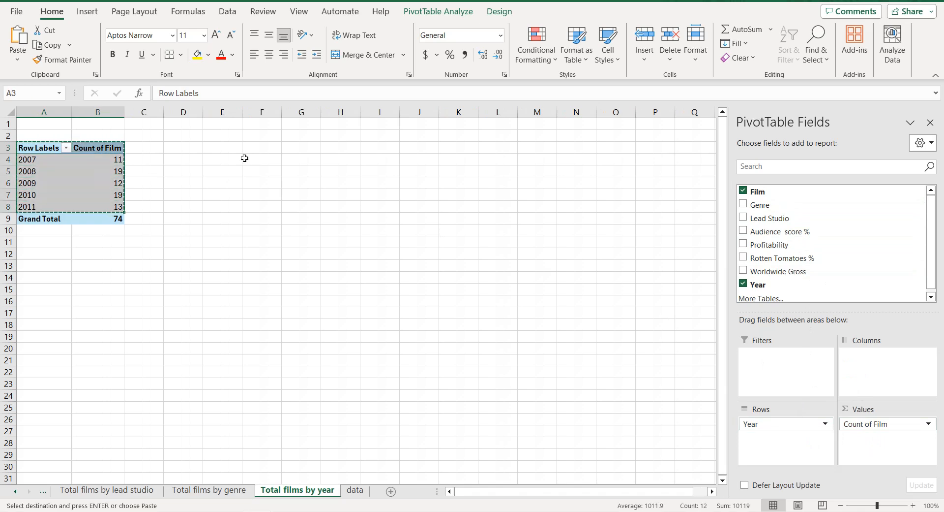
click(255, 147)
right_click(256, 147)
click(301, 193)
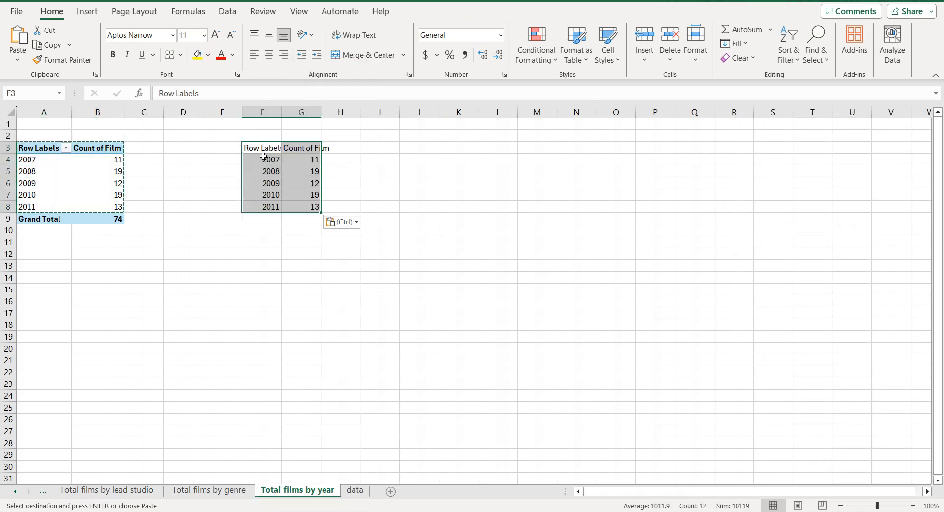
Rename the pasted column headers to Year and total films
double_click(261, 148)
text(Yea)
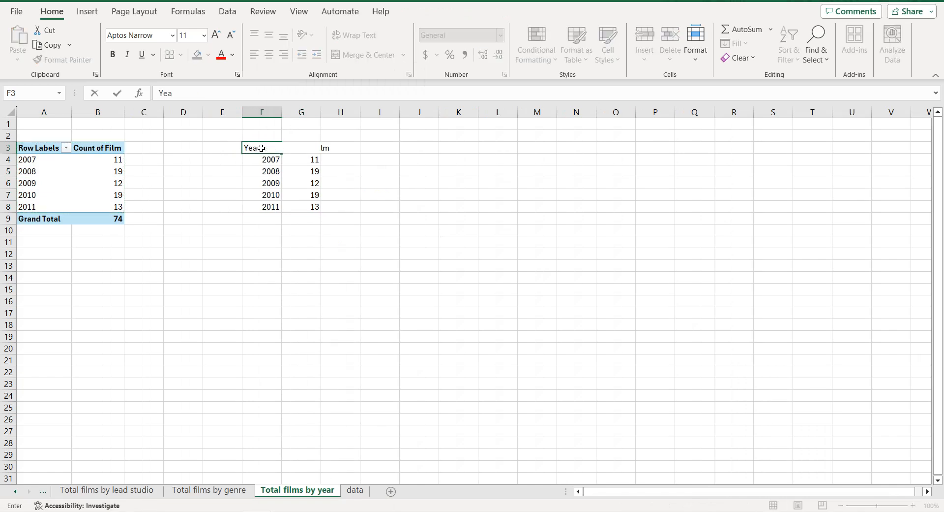
text(r)
click(314, 145)
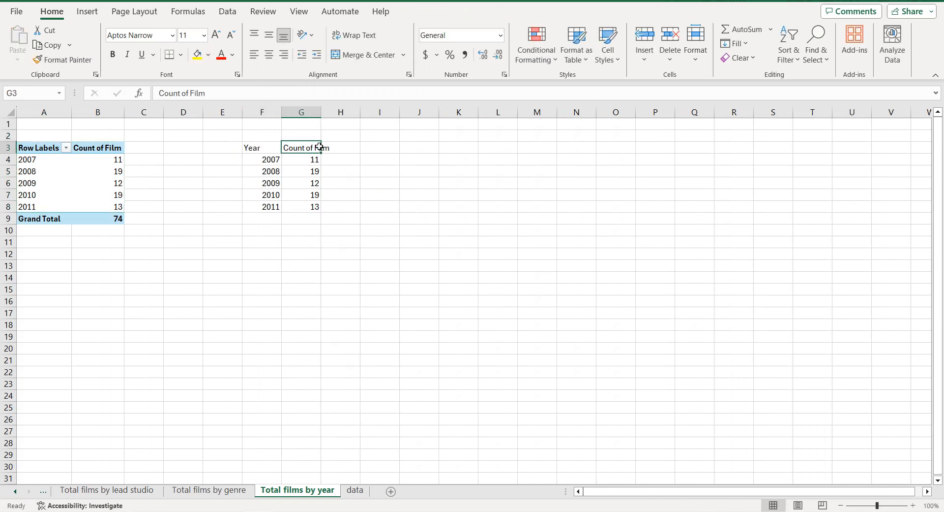
drag(192, 93, 158, 94)
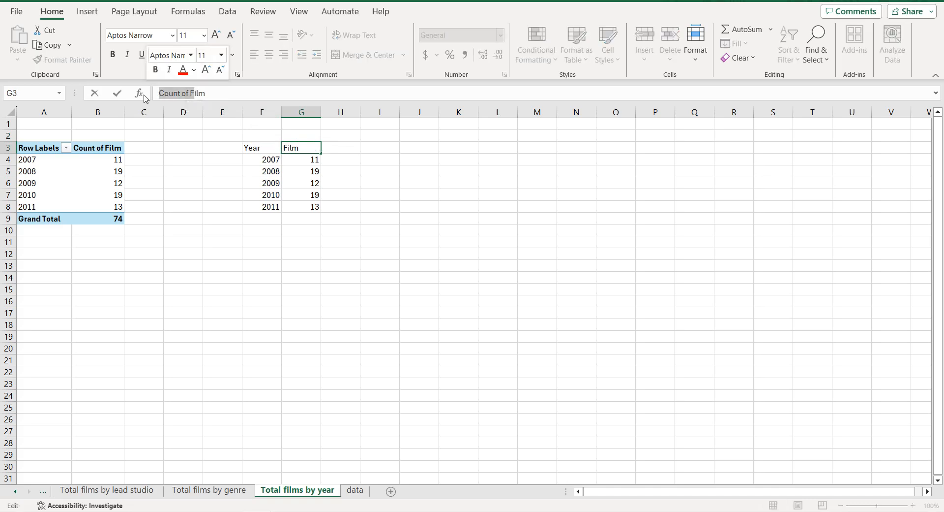
text(total f)
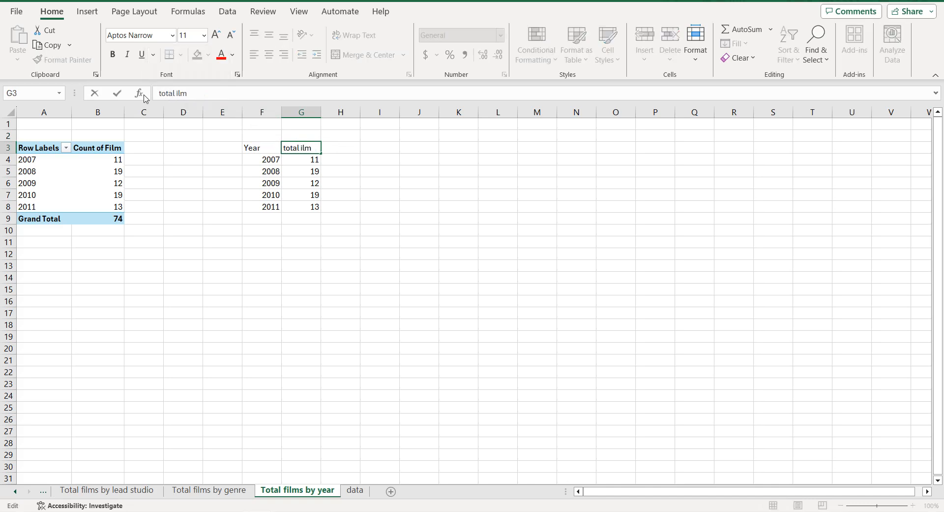
key(Return)
Insert a doughnut chart of total films by year from the pasted data, using the single-ring variant
click(268, 150)
key(ctrl+a)
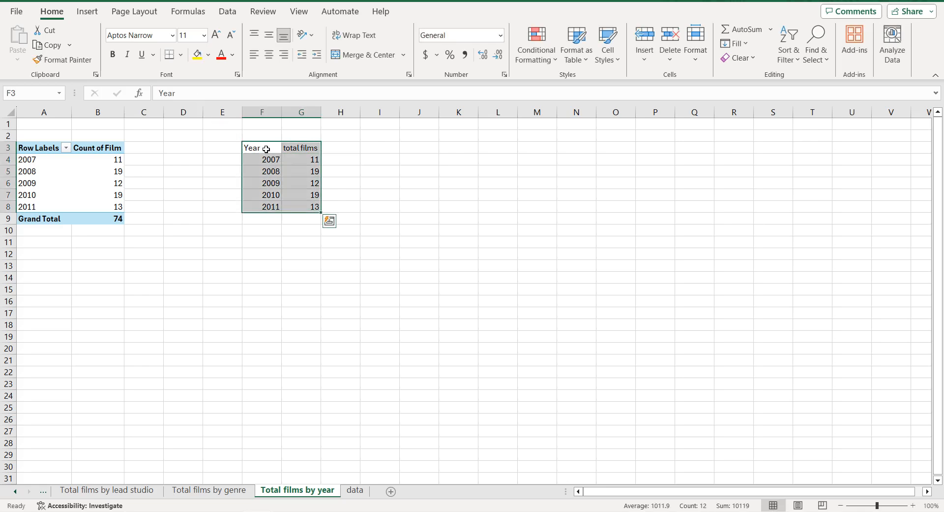
click(88, 11)
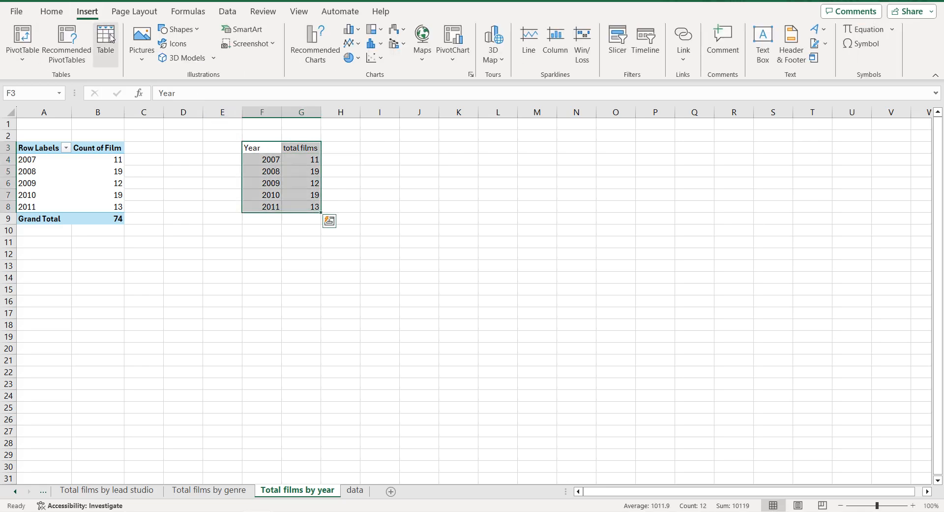
click(315, 42)
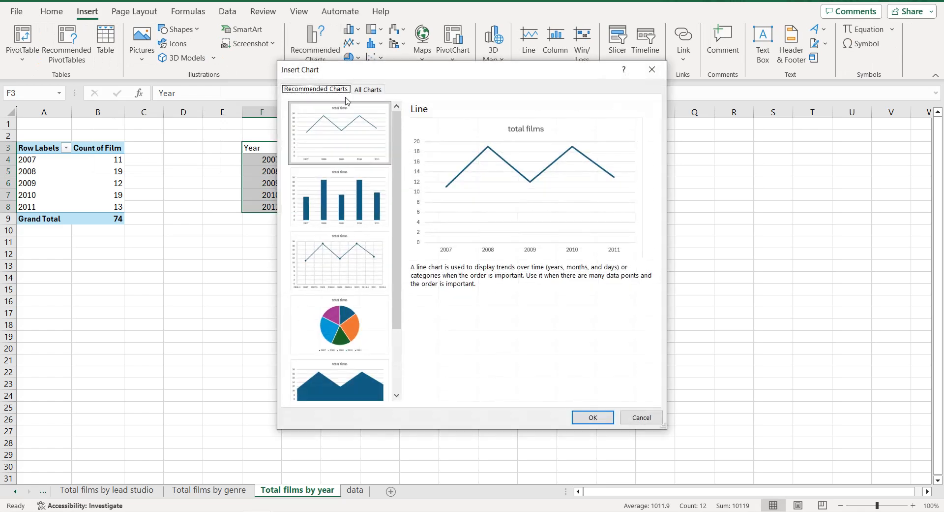
click(368, 89)
click(312, 162)
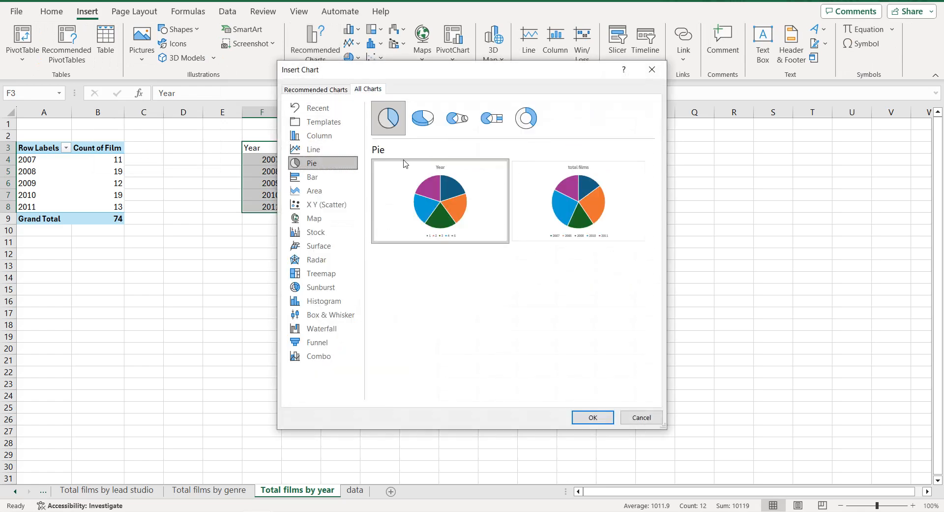
click(525, 121)
mouse_move(586, 189)
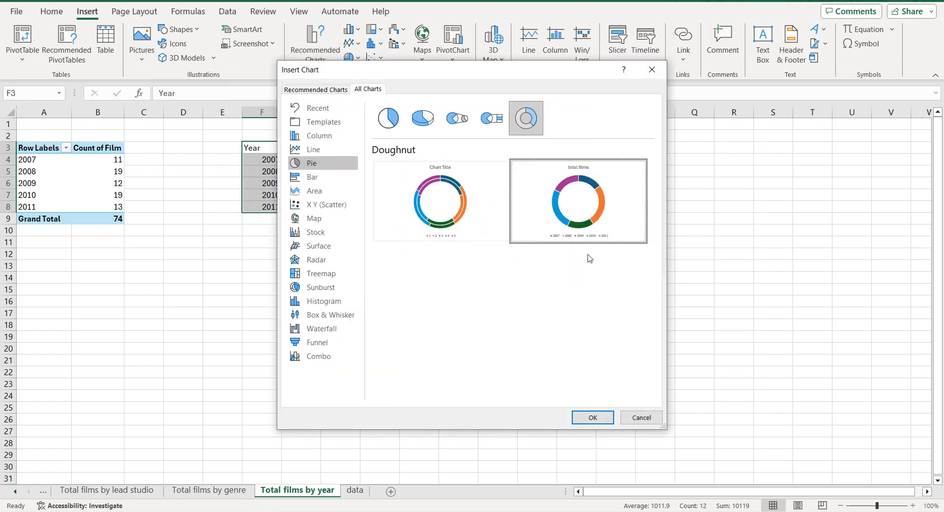
click(593, 417)
Delete the legend from the total films doughnut chart
click(535, 380)
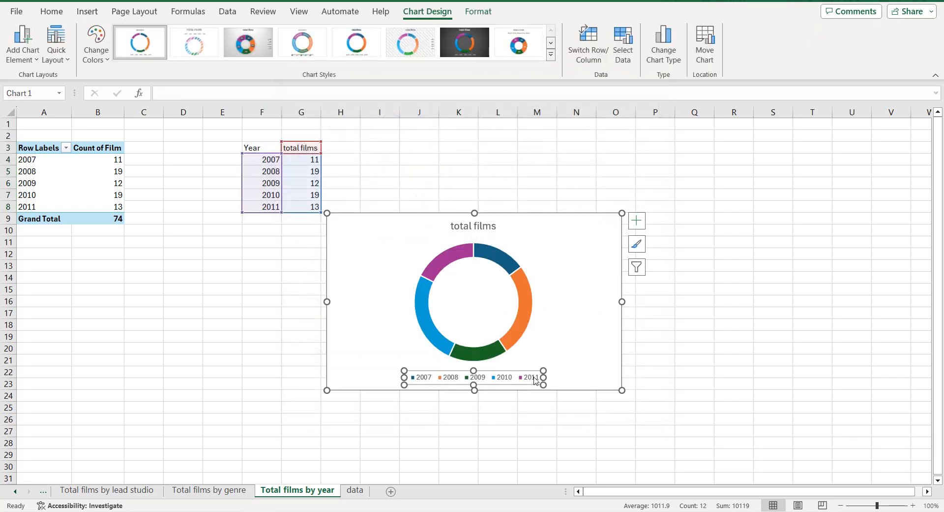
key(Delete)
click(298, 490)
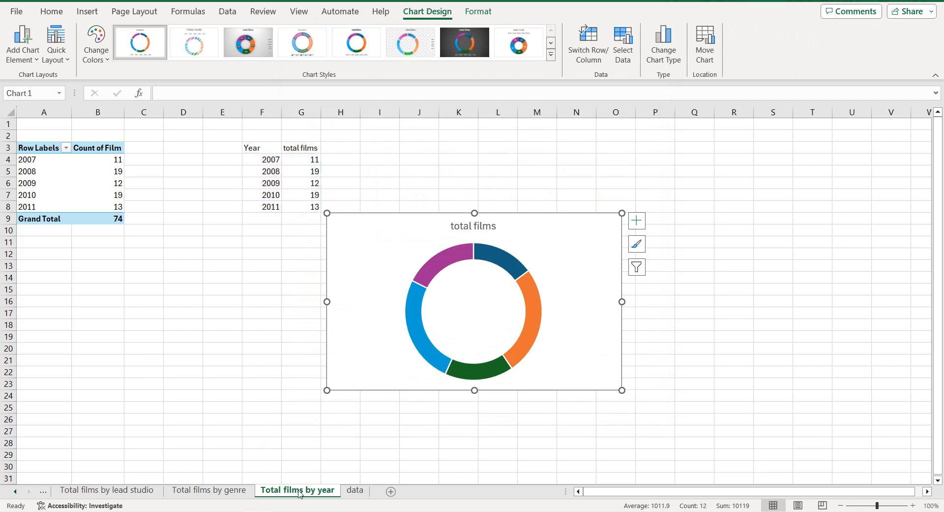
Set the doughnut chart title to Total films by year and remove the border lines from the ring slices
double_click(480, 228)
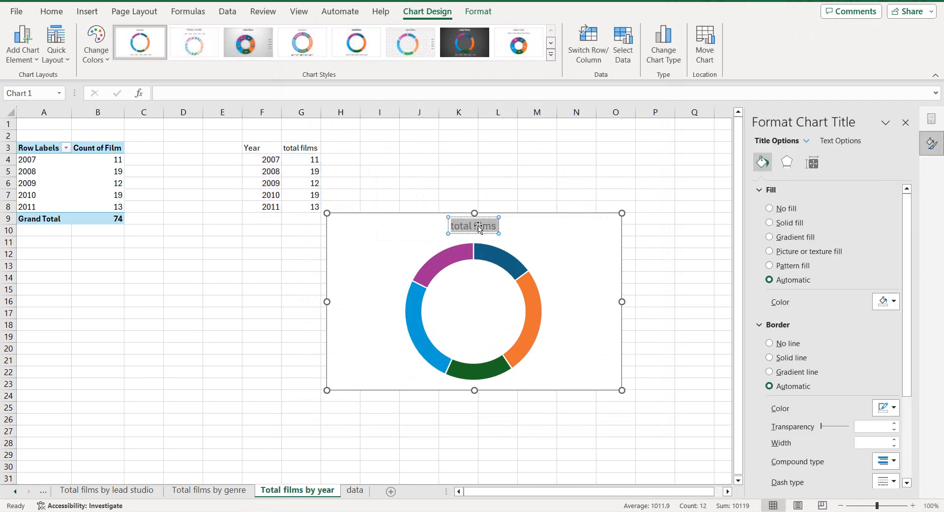
text(Total films by year)
click(577, 251)
click(496, 258)
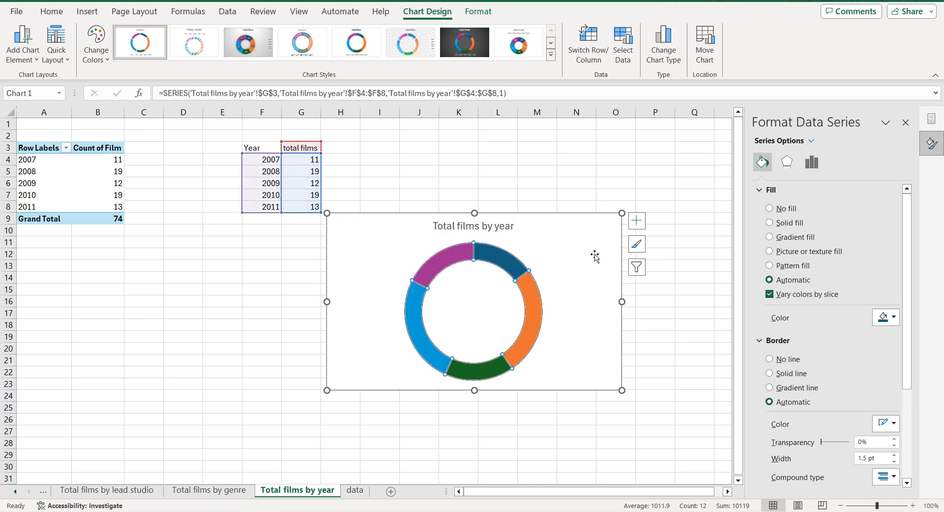
click(770, 359)
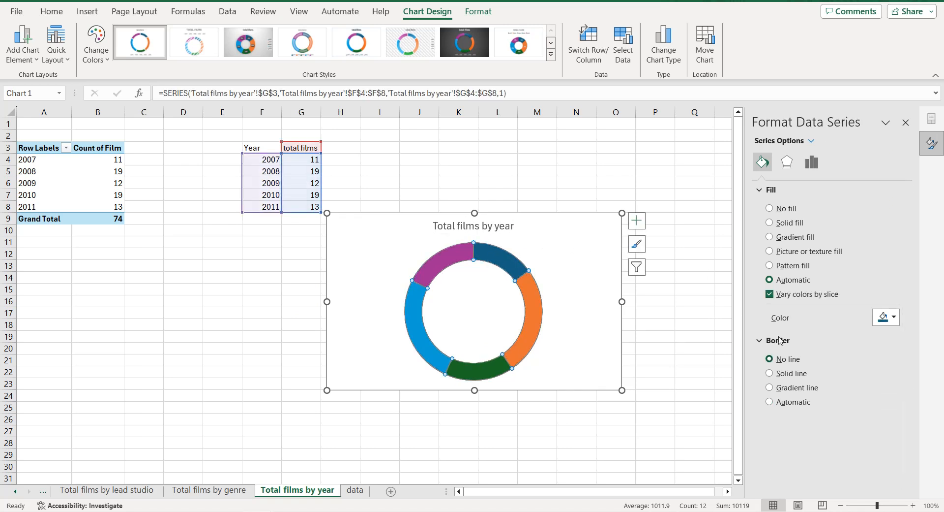
Add data labels showing only category name and percentage without leader lines, and move the 2008 label outside the ring
click(637, 220)
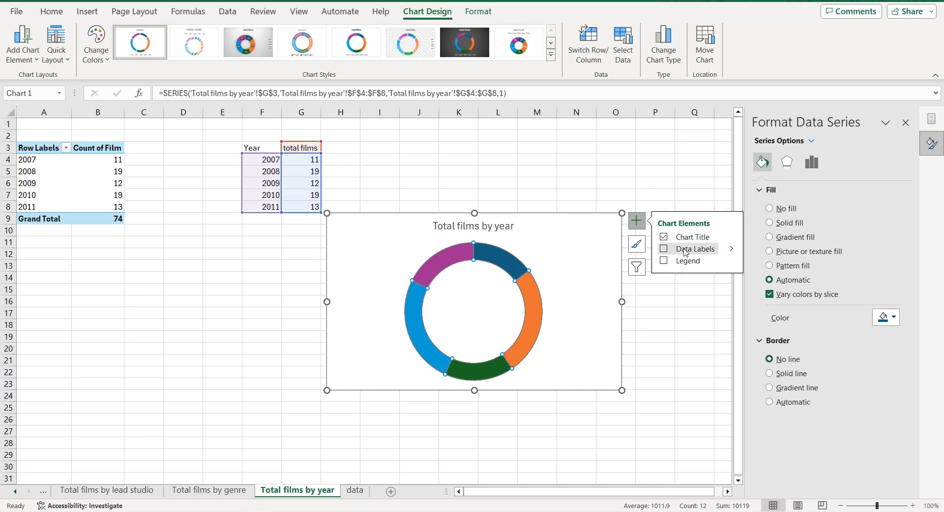
mouse_move(734, 251)
click(776, 283)
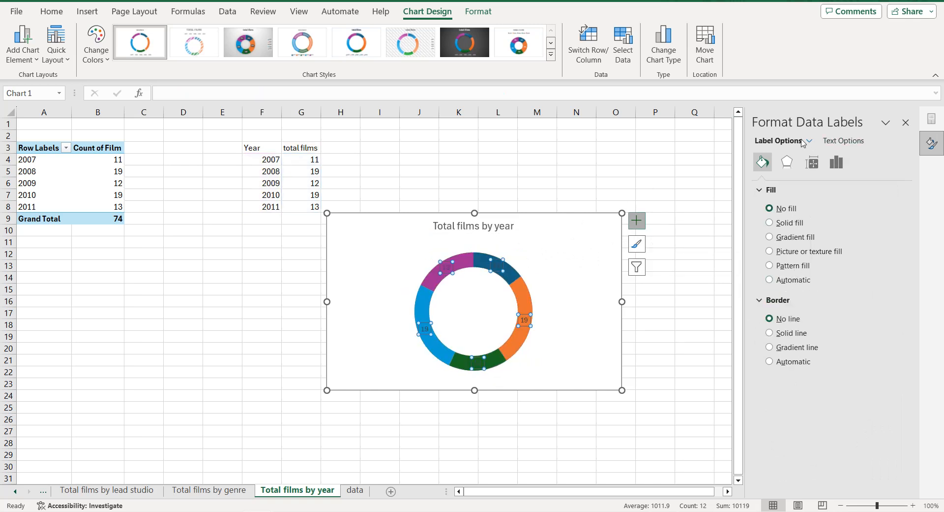
click(836, 162)
click(760, 190)
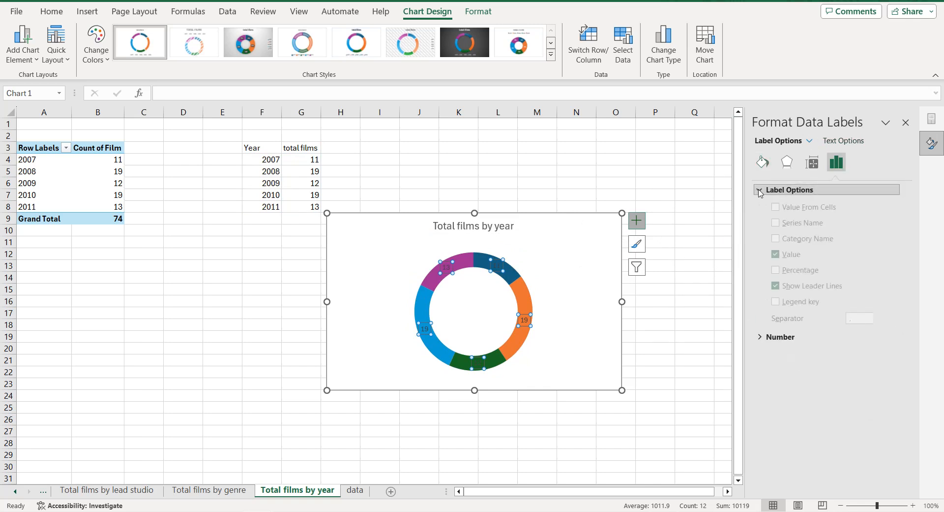
click(776, 280)
click(776, 264)
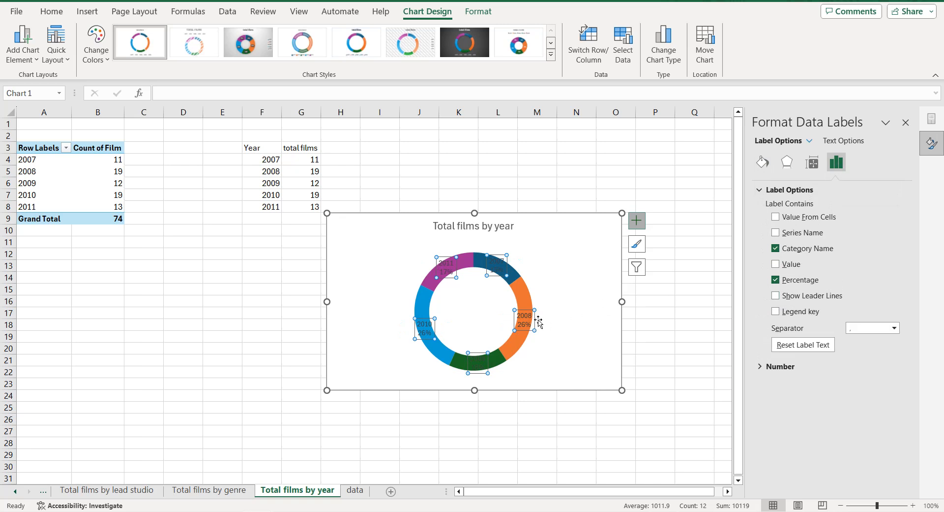
drag(533, 319, 561, 306)
click(498, 266)
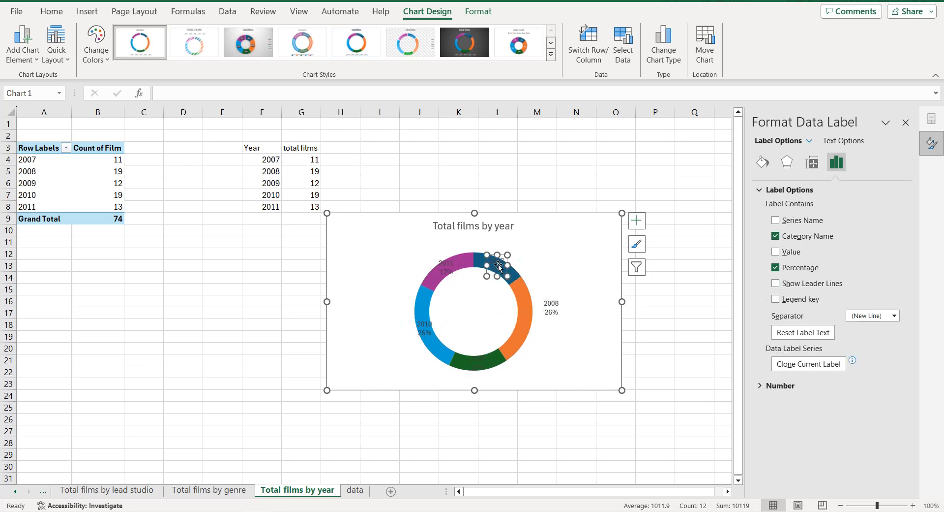
drag(510, 263, 529, 254)
key(ctrl+z)
click(538, 258)
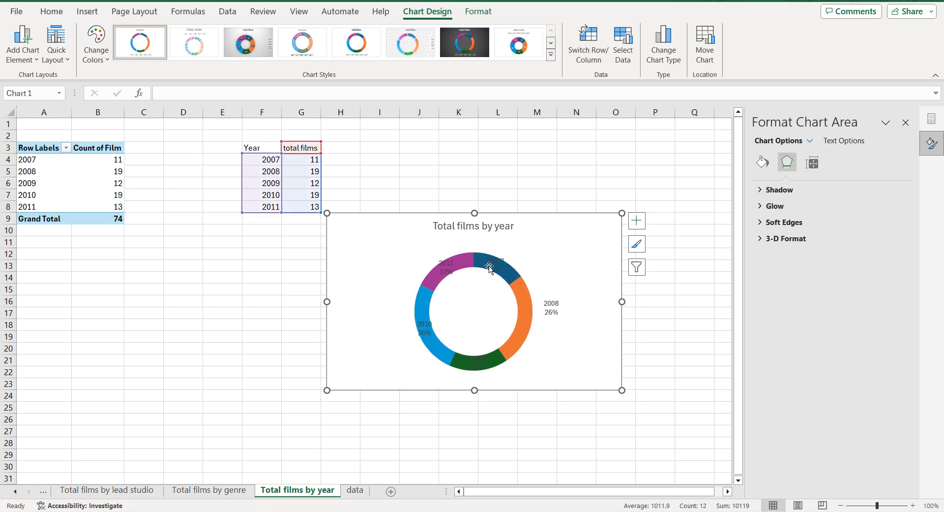
Move the 2007, 2011, 2010 and 2009 data labels outside the doughnut ring, each beside its slice
click(497, 269)
click(502, 274)
drag(501, 275, 524, 258)
click(454, 275)
drag(452, 278, 421, 263)
click(426, 333)
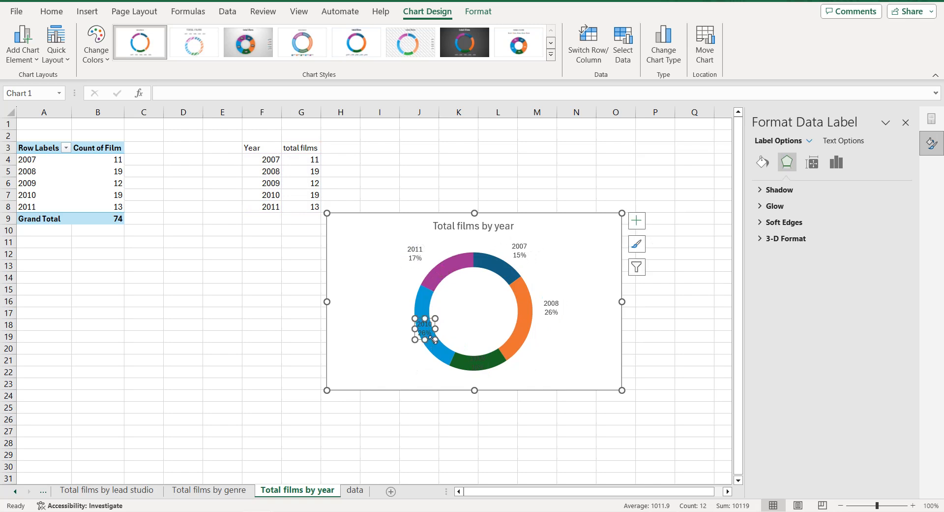
drag(429, 339, 398, 339)
click(484, 370)
drag(483, 374, 519, 387)
Change the text colour of all data labels and the chart title to black
click(547, 362)
click(514, 376)
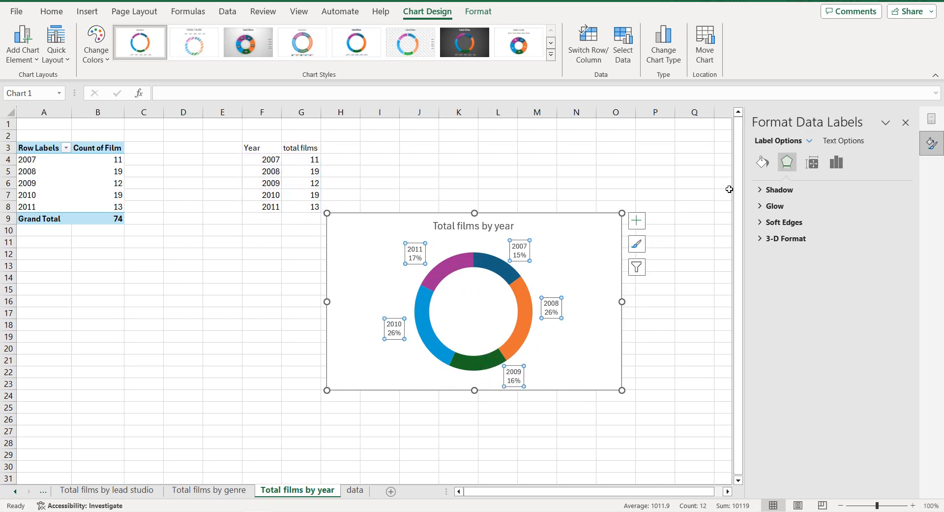
click(839, 141)
click(884, 285)
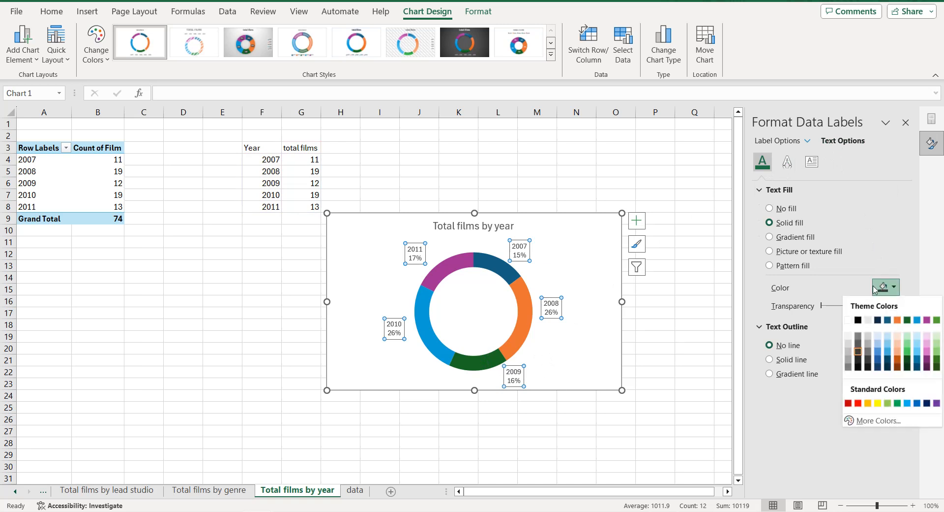
click(859, 315)
click(484, 226)
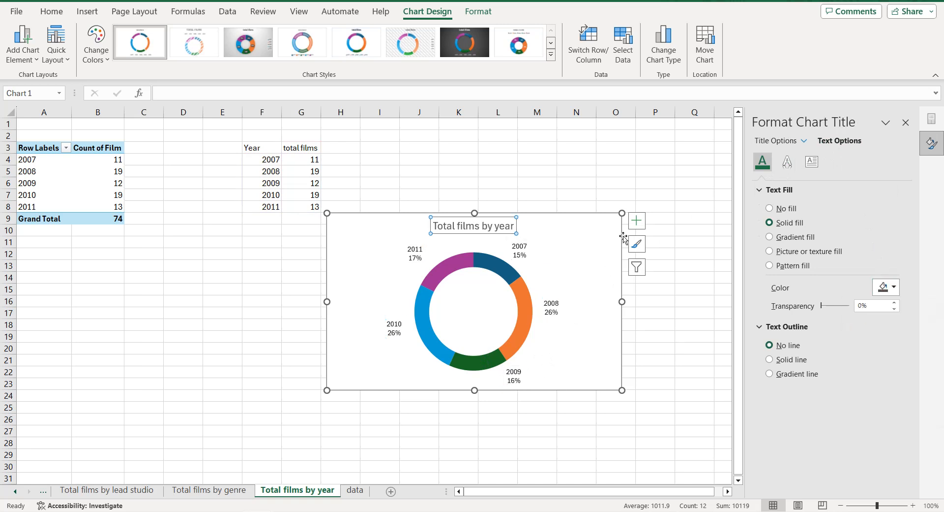
click(890, 288)
click(859, 320)
Give the chart area a solid black border with rounded corners
click(352, 225)
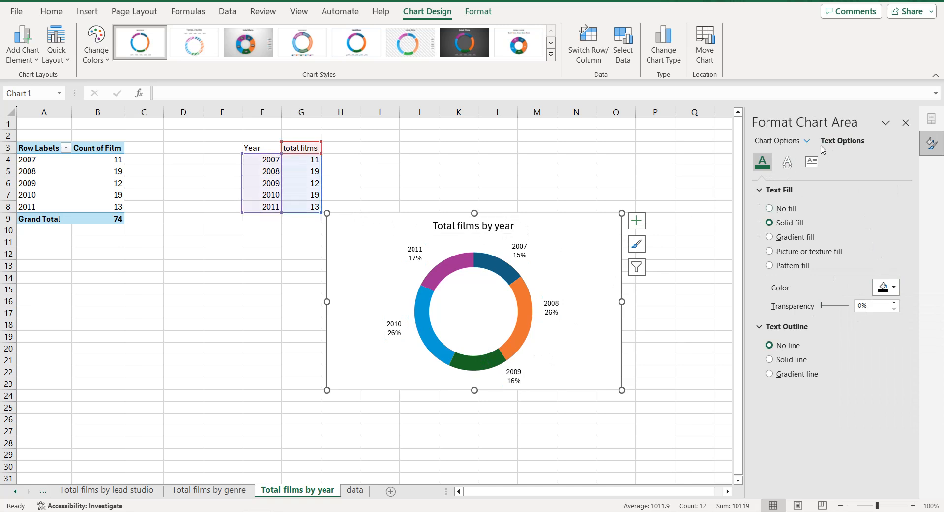
click(790, 143)
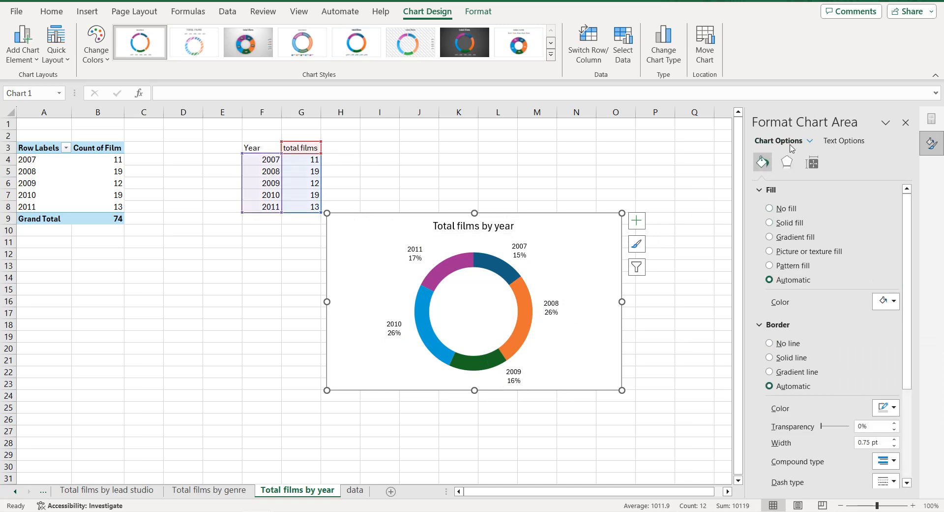
click(887, 407)
click(858, 294)
scroll(809, 418, down, 3)
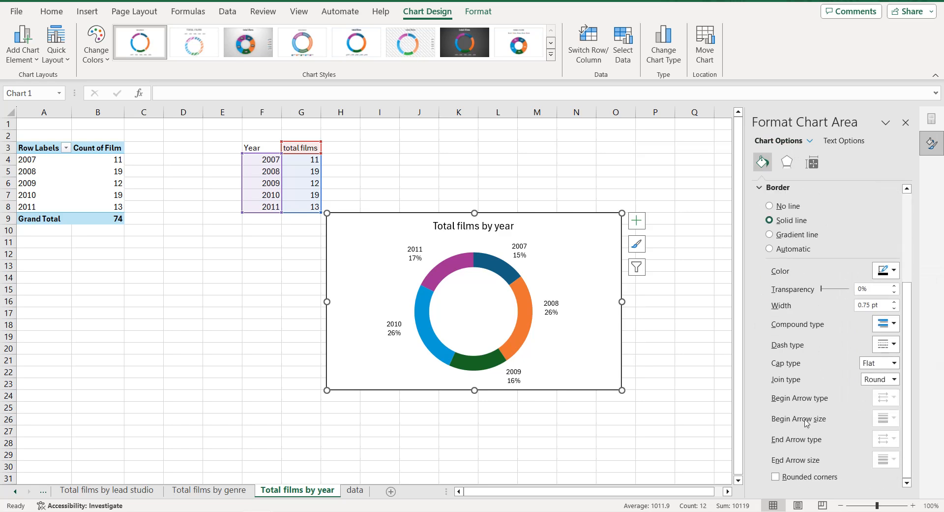
Set the doughnut hole size of the total films by year series to 60%
click(527, 318)
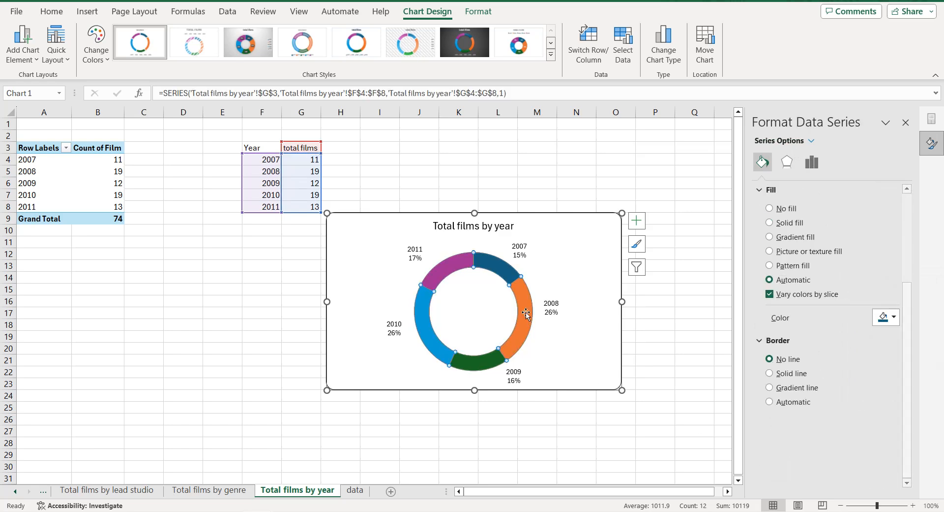
click(812, 162)
click(863, 267)
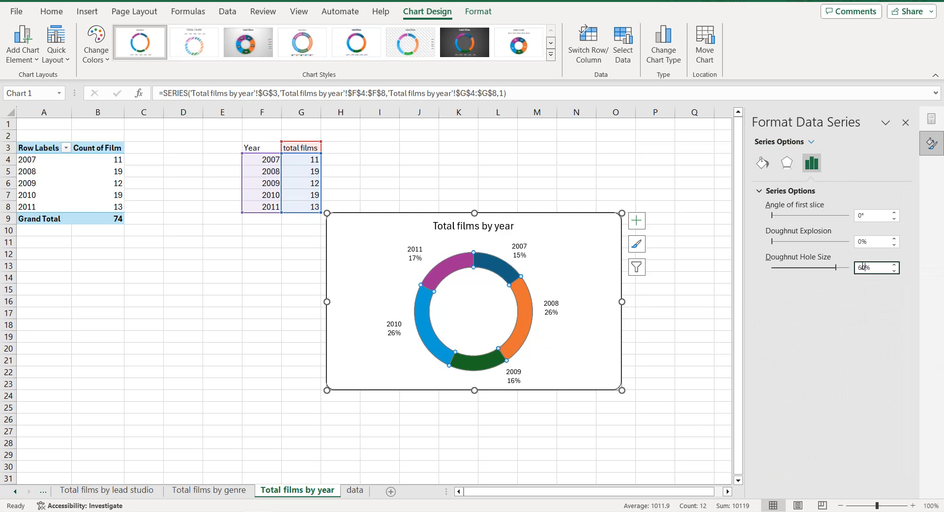
key(Return)
click(569, 263)
Fill the 2007 slice with very light grey and the 2008 slice with a medium light grey
click(502, 272)
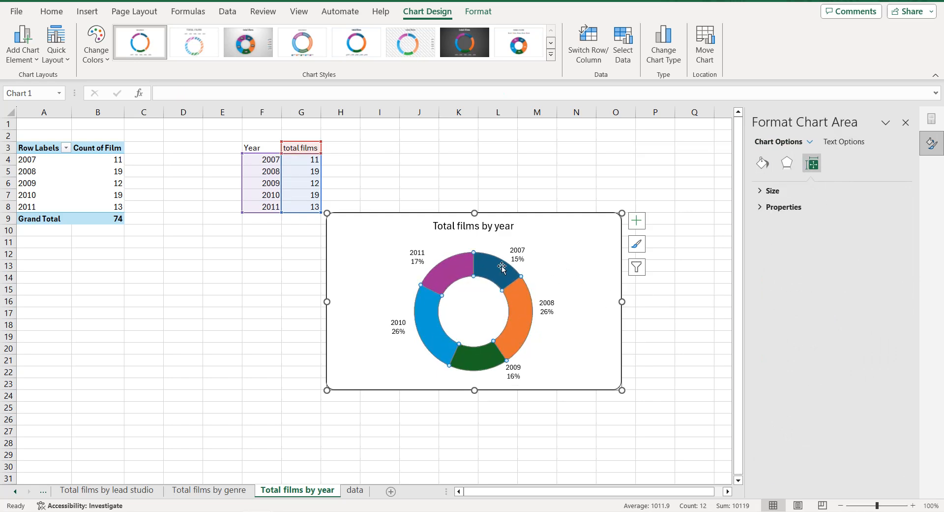
click(504, 274)
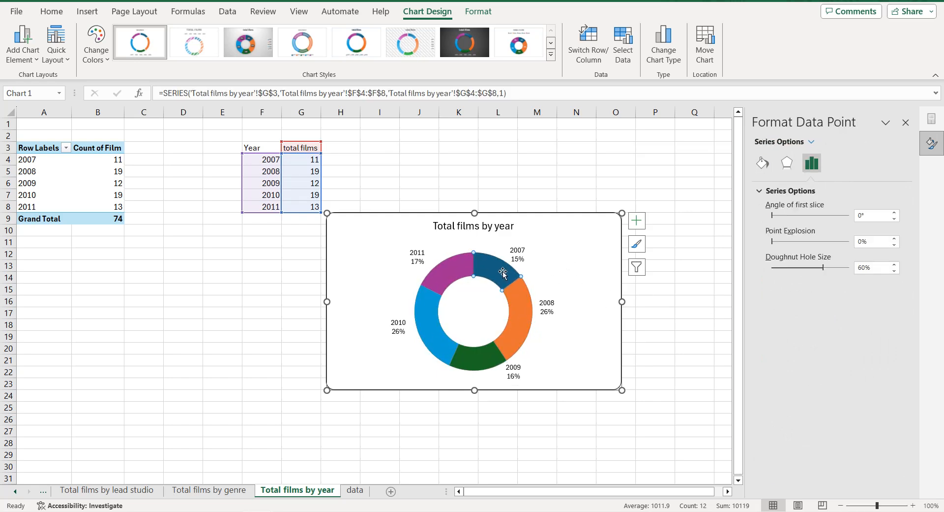
click(763, 163)
click(886, 317)
click(854, 370)
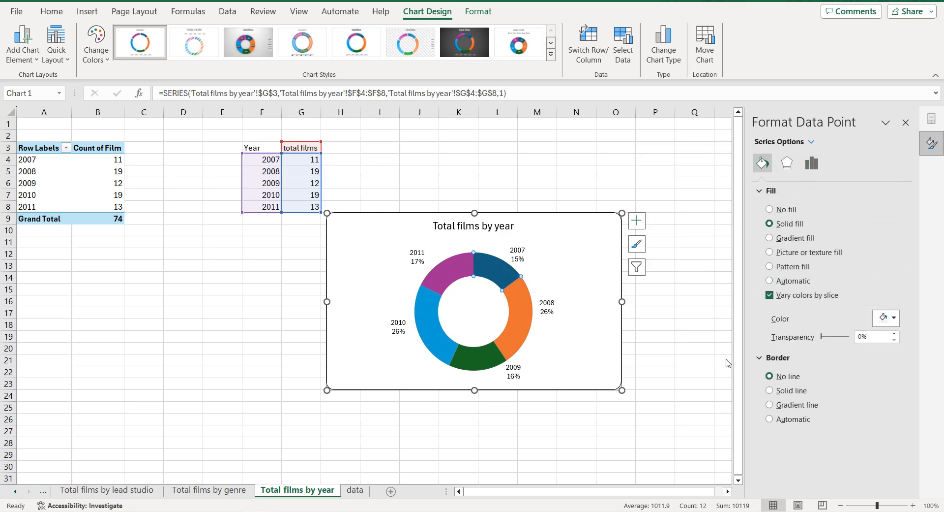
click(880, 323)
click(852, 388)
Fill the 2009 slice with mid grey, the 2010 slice with dark grey and the 2011 slice with near-black
key(Right)
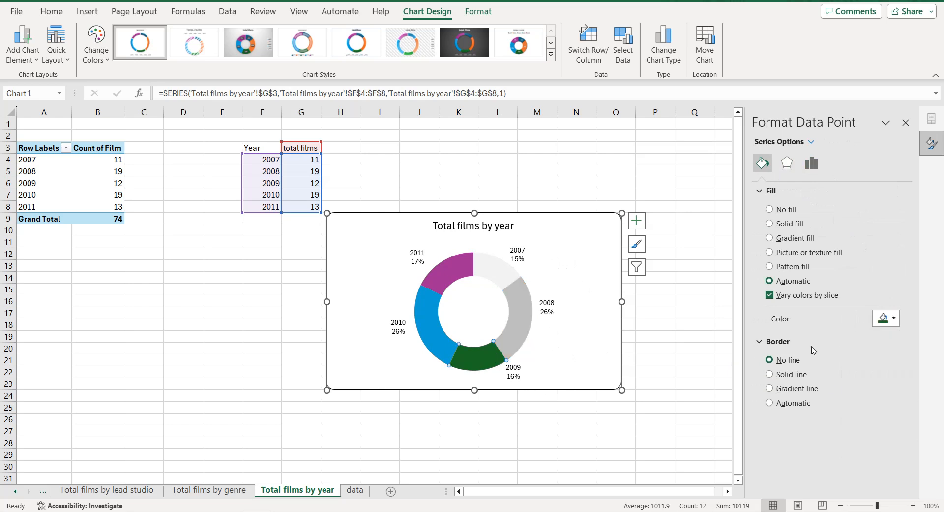
click(898, 320)
click(849, 396)
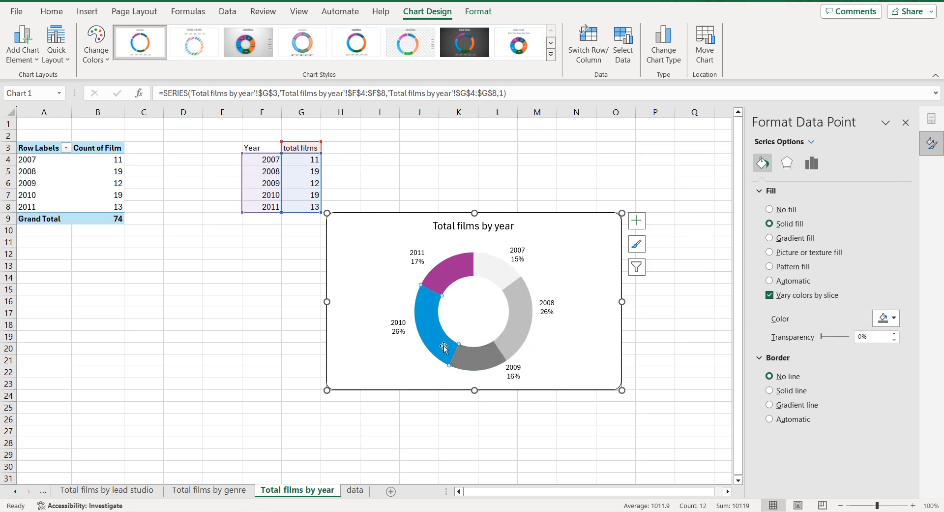
click(883, 321)
click(868, 370)
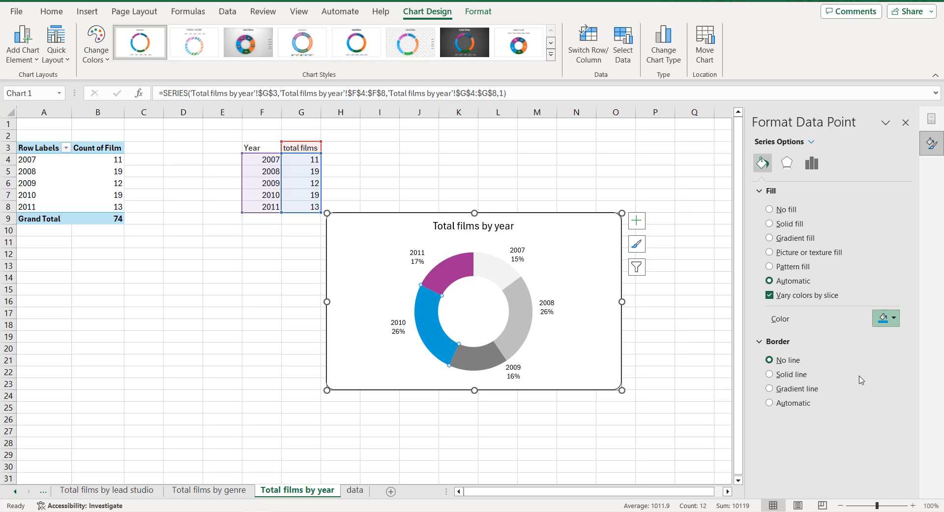
key(Right)
click(886, 324)
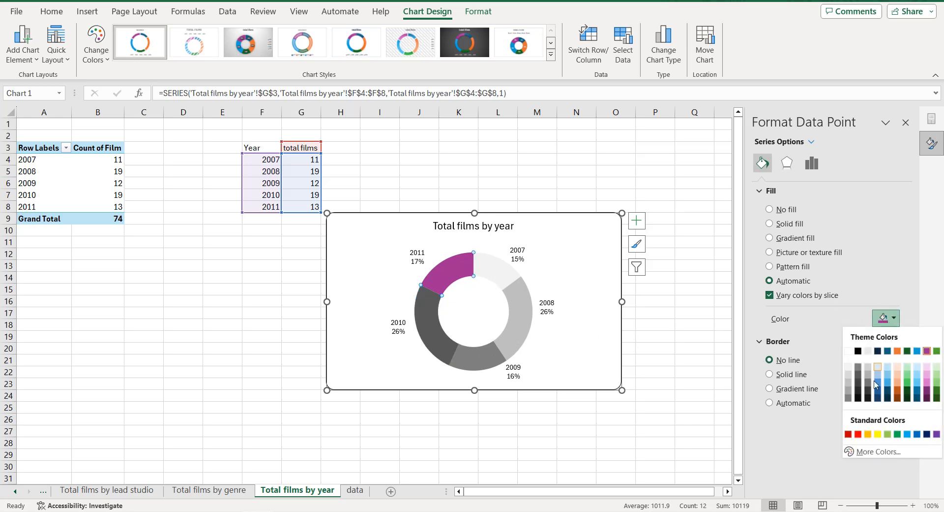
click(859, 397)
Copy the Total films by year chart and paste it into the Dashboard sheet below the genre doughnut chart
click(389, 235)
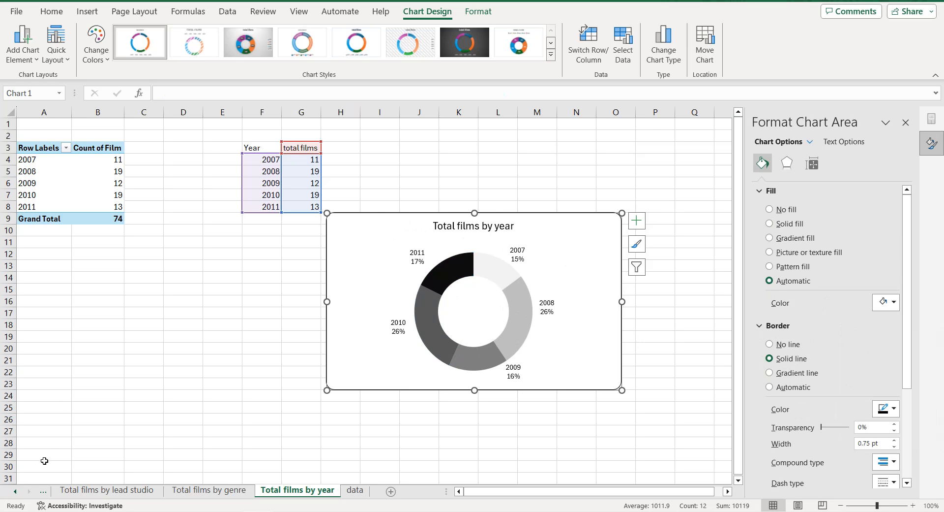
click(16, 490)
click(15, 490)
click(16, 490)
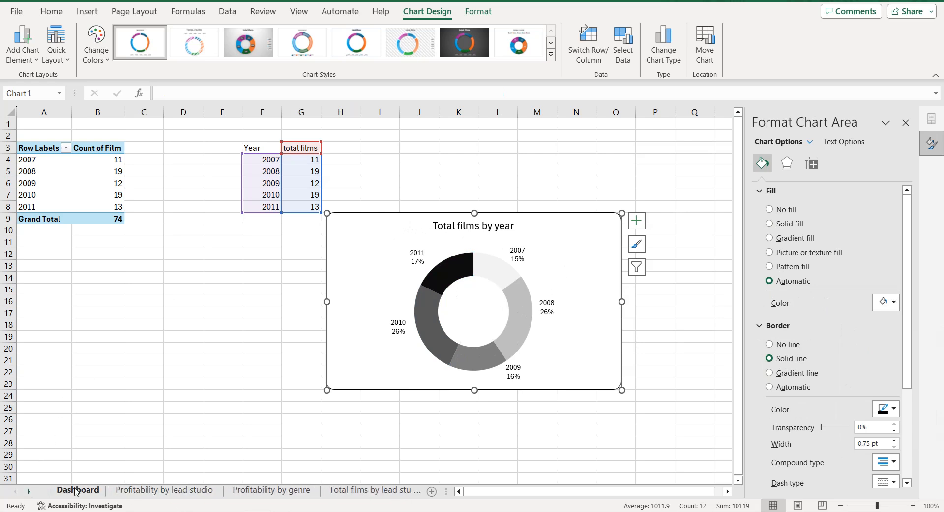
click(77, 490)
click(329, 411)
key(ctrl+v)
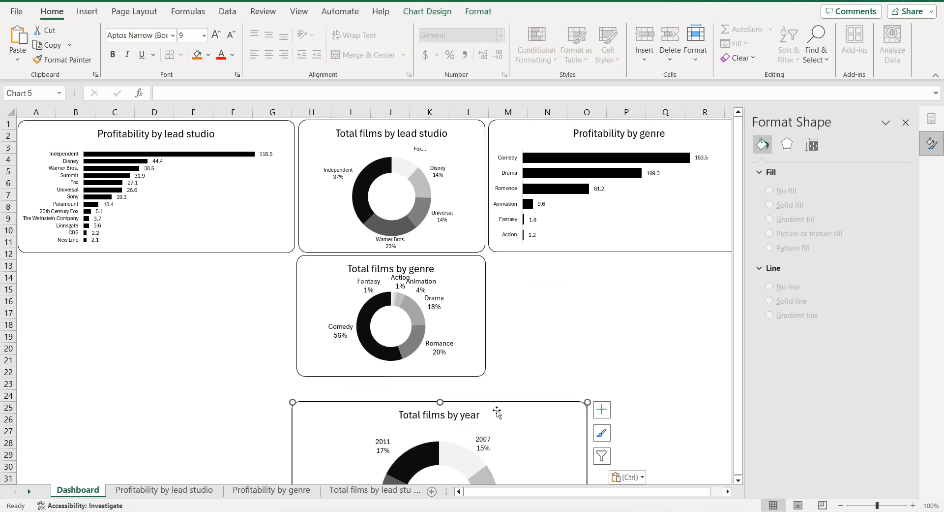
Shorten the Total films by lead studio chart and stack the genre and year doughnuts directly beneath it, shrinking the year chart to match their width
scroll(529, 391, down, 1)
scroll(476, 275, up, 2)
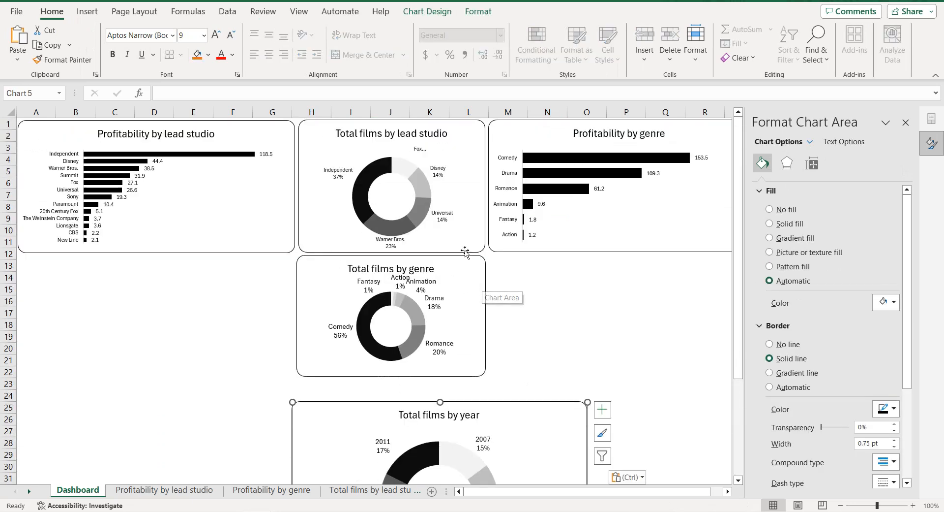
click(408, 252)
drag(390, 253, 388, 244)
drag(380, 405, 383, 370)
scroll(459, 385, down, 2)
drag(590, 472, 489, 409)
scroll(581, 406, up, 2)
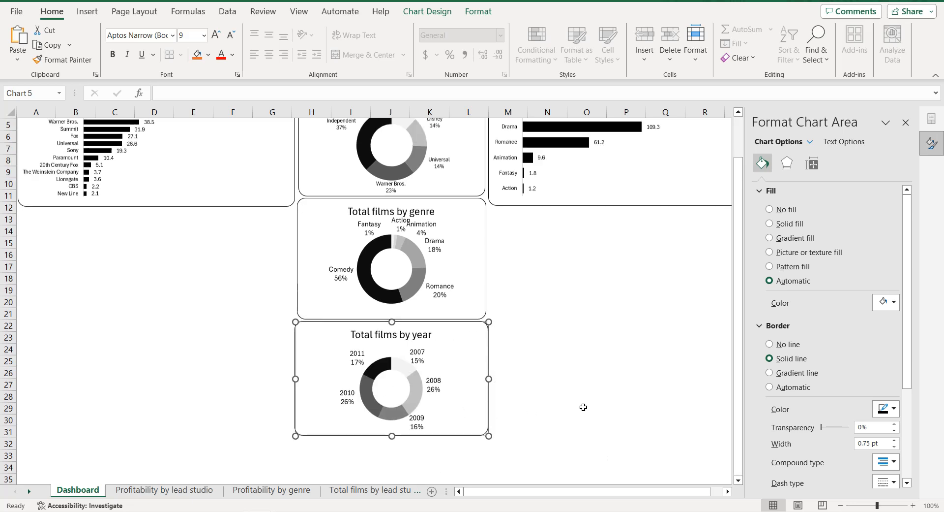
click(541, 318)
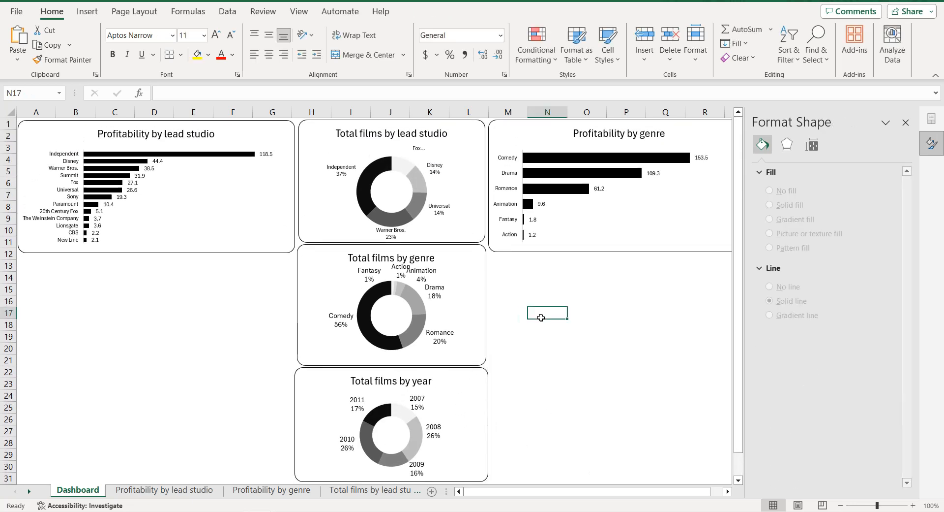
Extend the Profitability by genre and Profitability by lead studio charts down to row 16, and close the formatting pane
click(526, 251)
drag(620, 252, 622, 303)
click(249, 246)
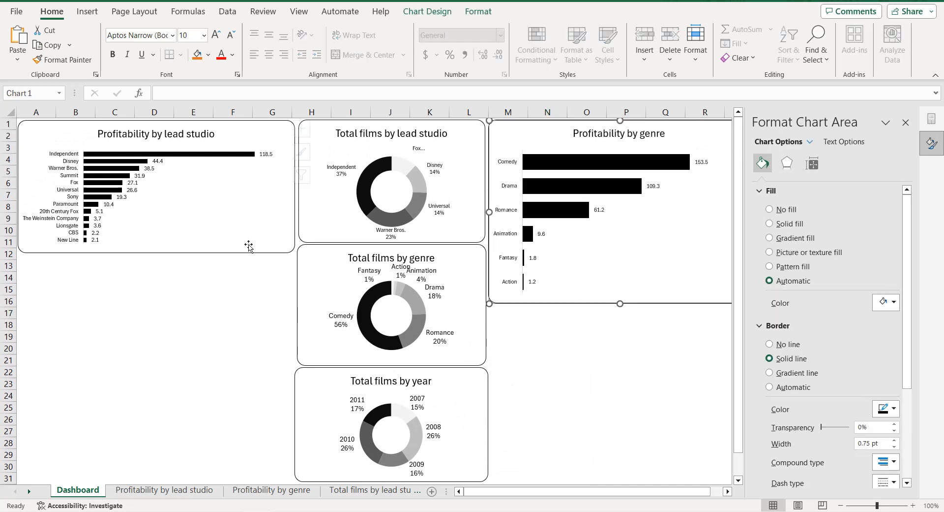
drag(157, 254, 160, 301)
click(537, 332)
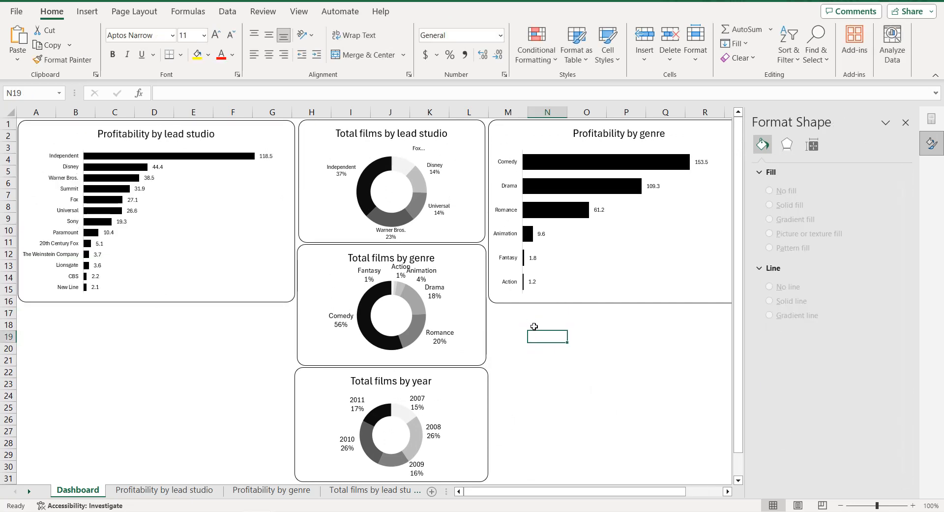
click(906, 123)
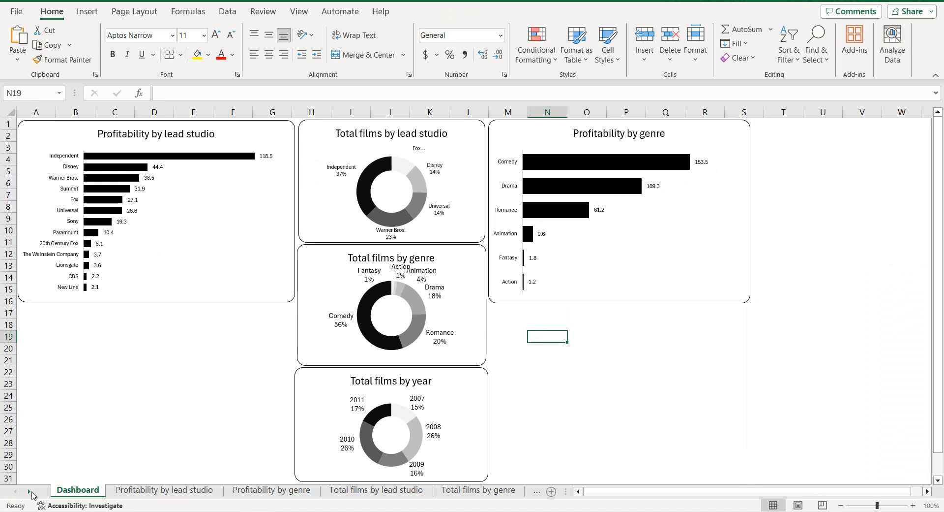
Copy the Audience score % and Rotten Tomatoes % columns from the data sheet and paste them into a new sheet starting at C1
click(30, 491)
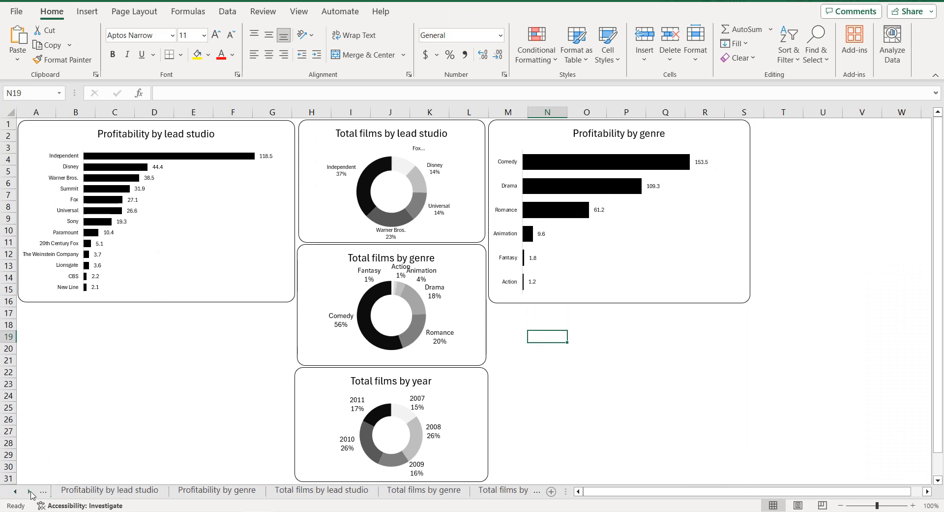
click(30, 492)
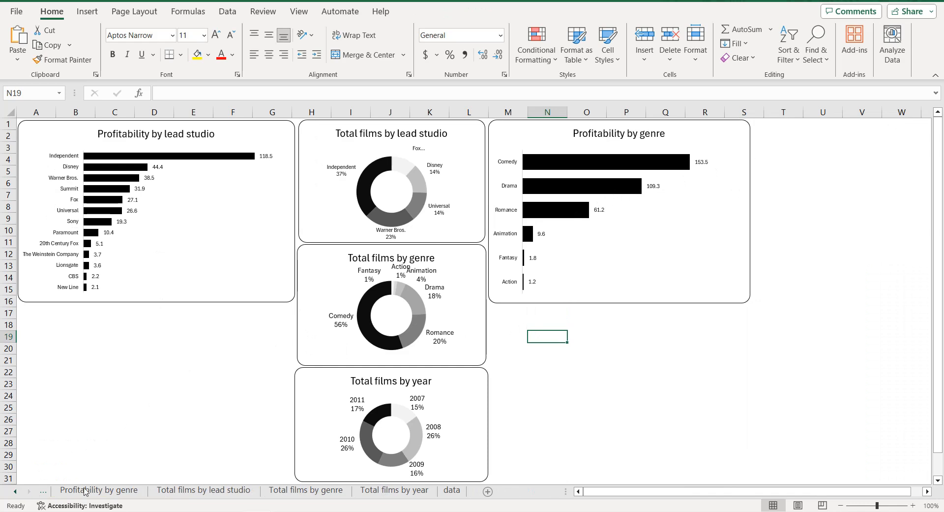
click(451, 490)
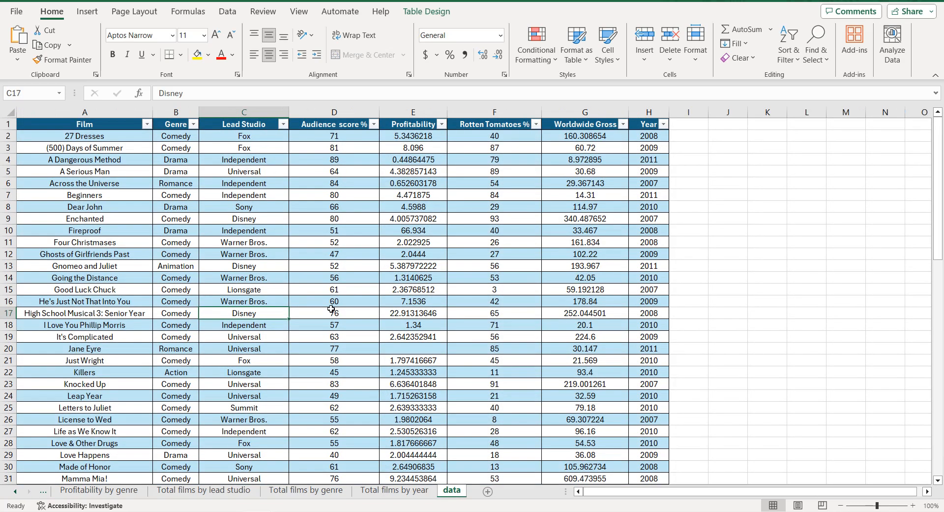
click(332, 109)
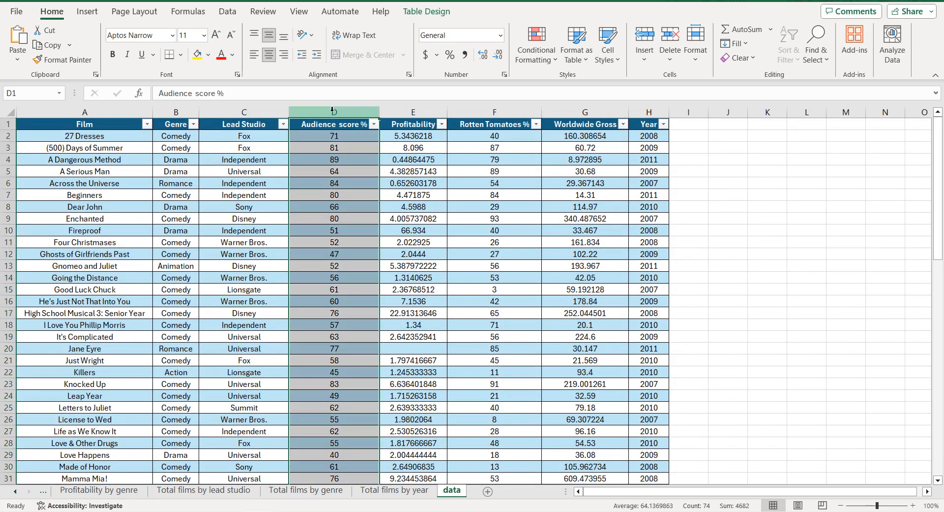
ctrl+click(485, 109)
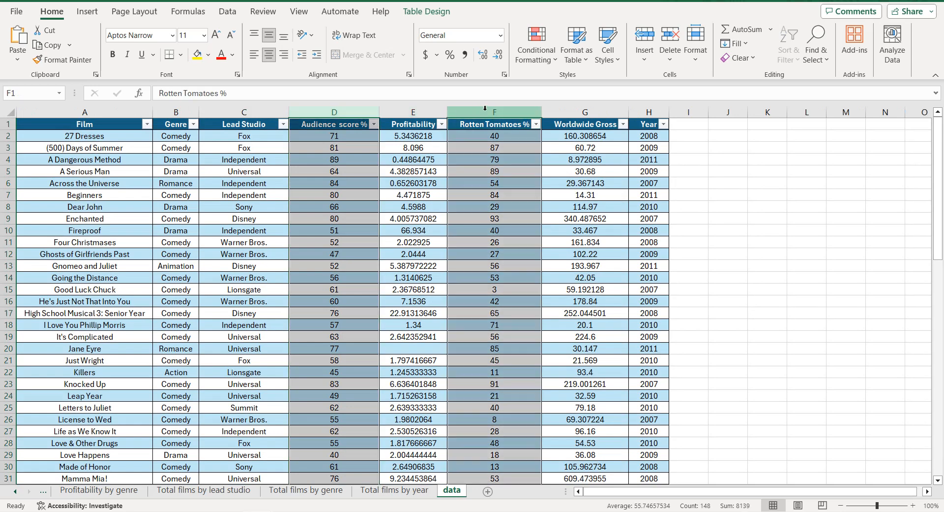
key(ctrl+c)
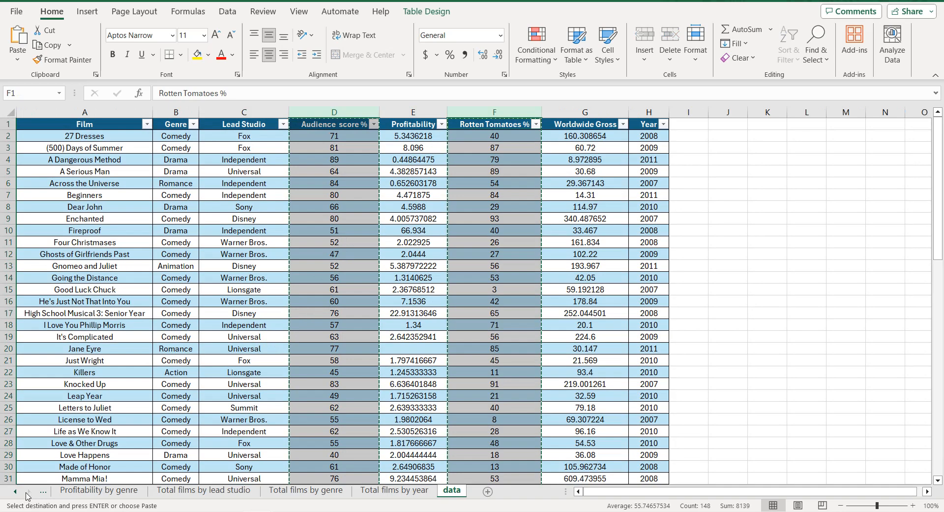
click(488, 492)
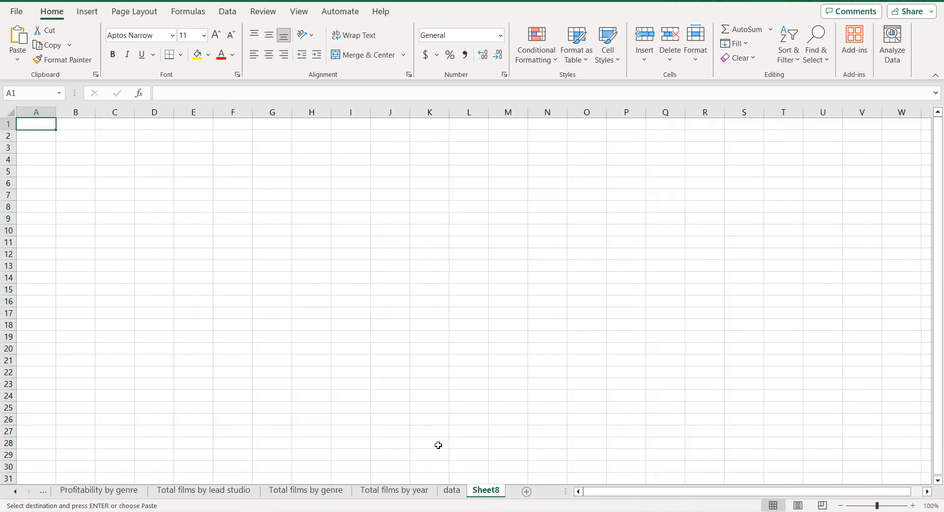
click(110, 124)
key(ctrl+v)
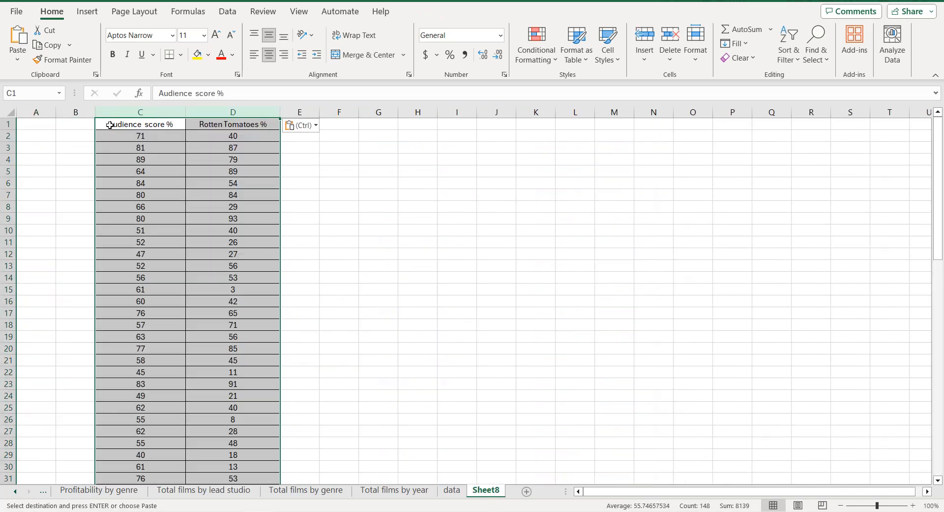
Move the Audience score % column to column E so that it follows the Rotten Tomatoes % column
click(351, 166)
click(154, 113)
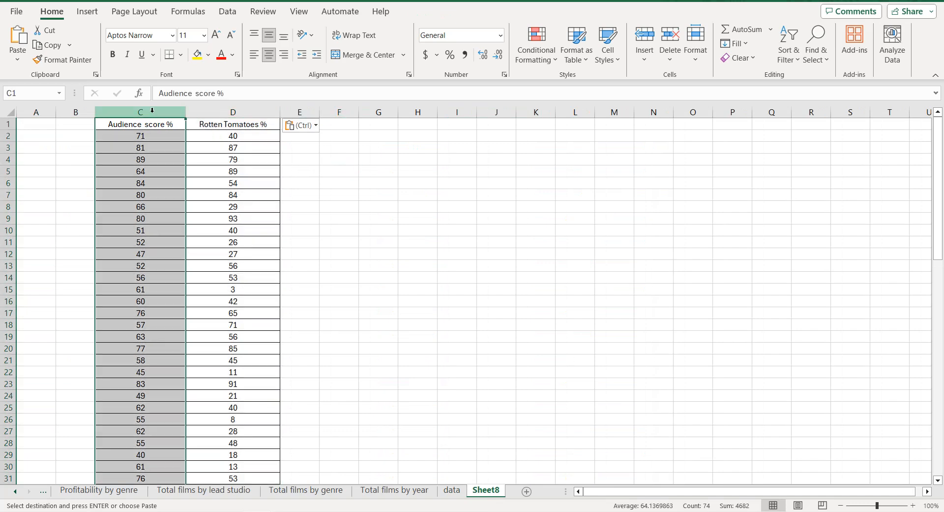
key(ctrl+c)
click(290, 124)
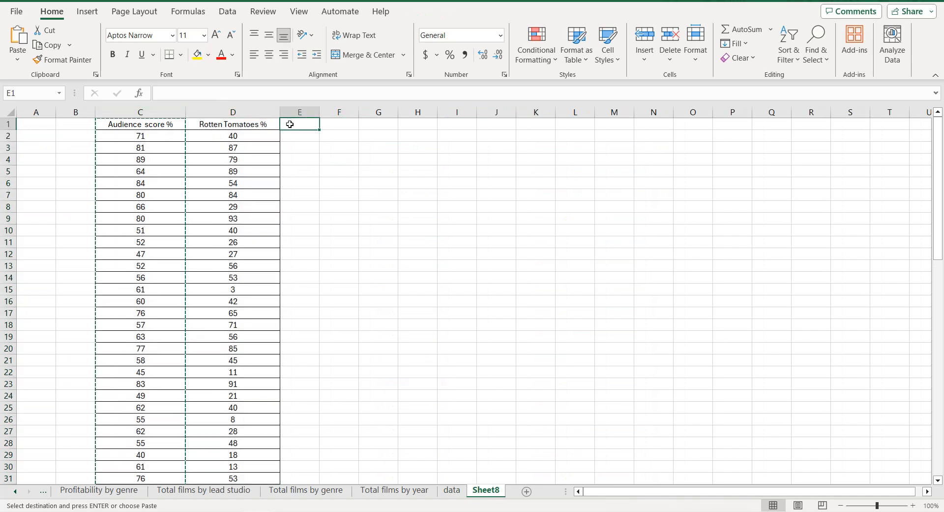
key(ctrl+v)
click(330, 132)
Insert the recommended scatter chart from the Rotten Tomatoes % and Audience score % data and place it beside the data
click(216, 124)
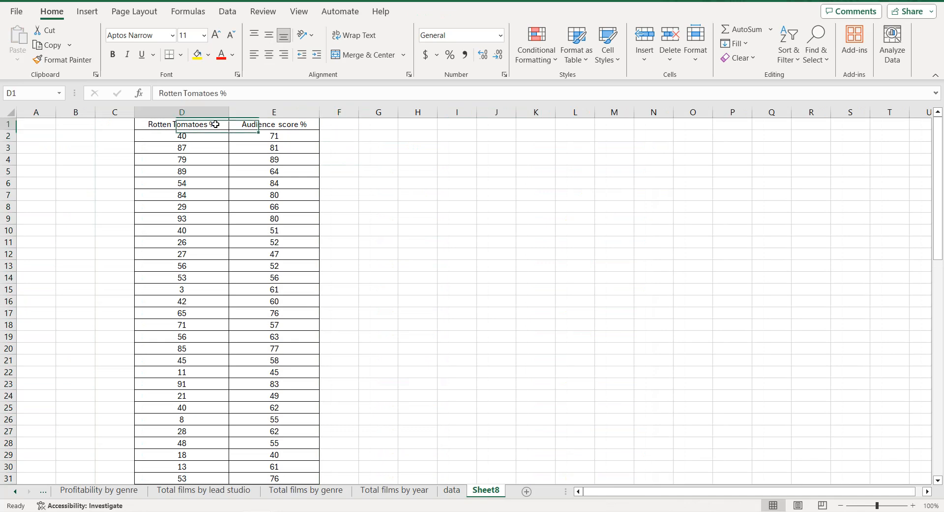
key(shift+Right)
key(ctrl+shift+Down)
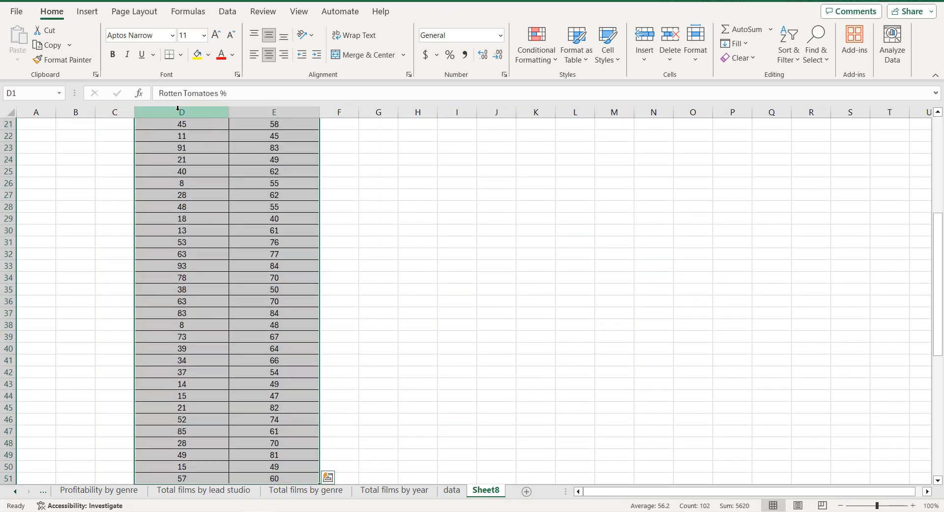
click(87, 11)
click(306, 66)
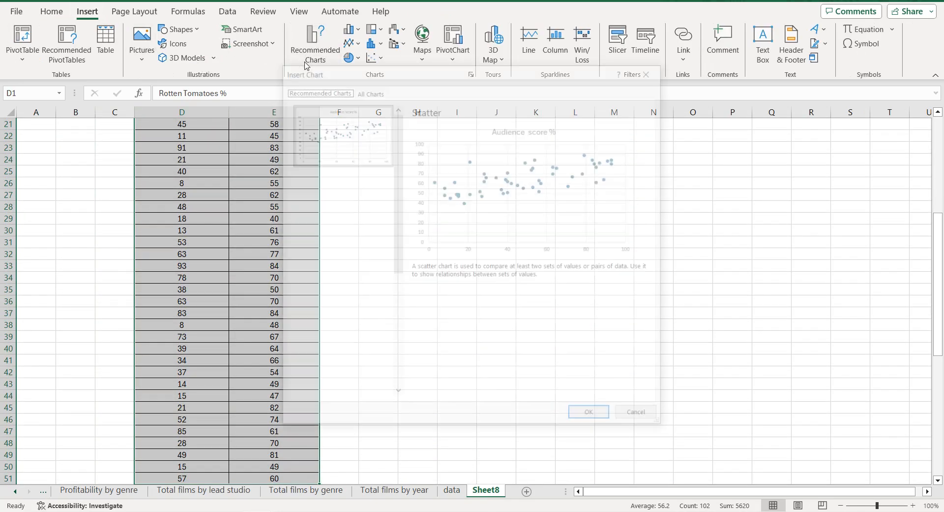
click(596, 417)
drag(566, 221, 607, 217)
Change the scatter chart's title to "Rotten Tomatoes % - Audience score %", reusing the heading text from cell D1
scroll(331, 221, up, 7)
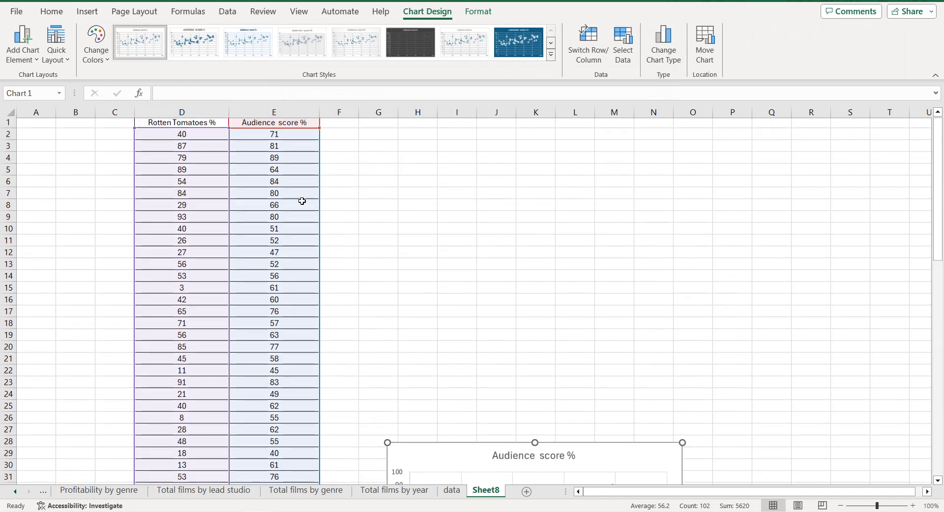
click(207, 121)
drag(233, 93, 150, 93)
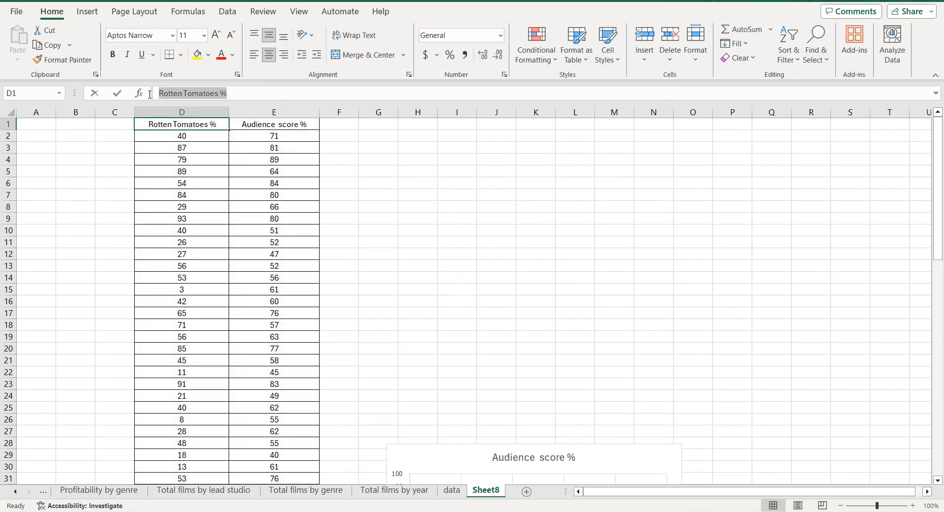
key(ctrl+c)
scroll(410, 193, down, 6)
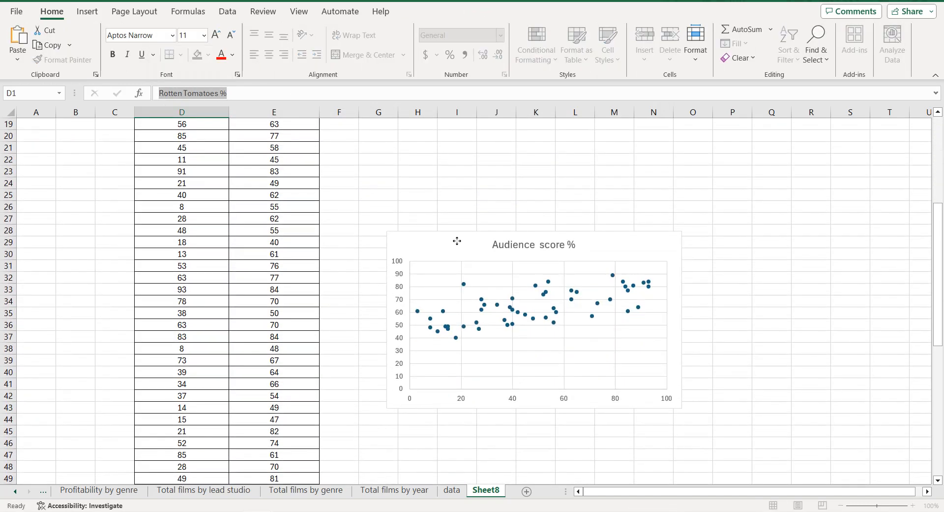
click(476, 193)
double_click(485, 193)
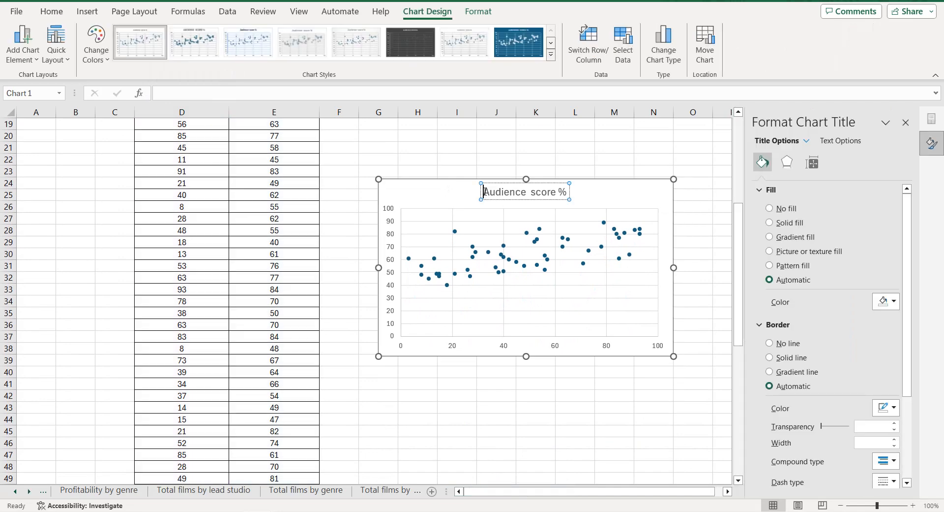
key(ctrl+v)
text(-)
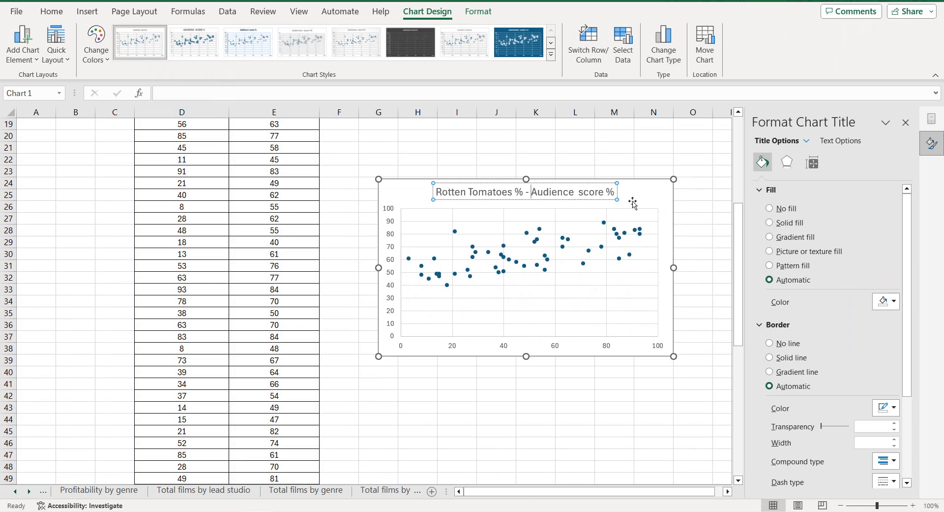
click(633, 203)
Remove the scatter chart's gridlines and set its title text to black
click(689, 186)
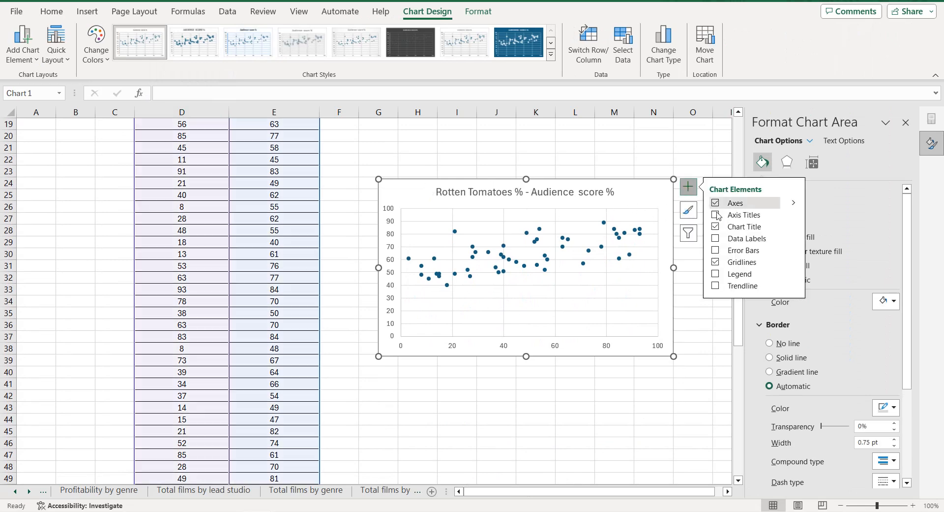
click(716, 262)
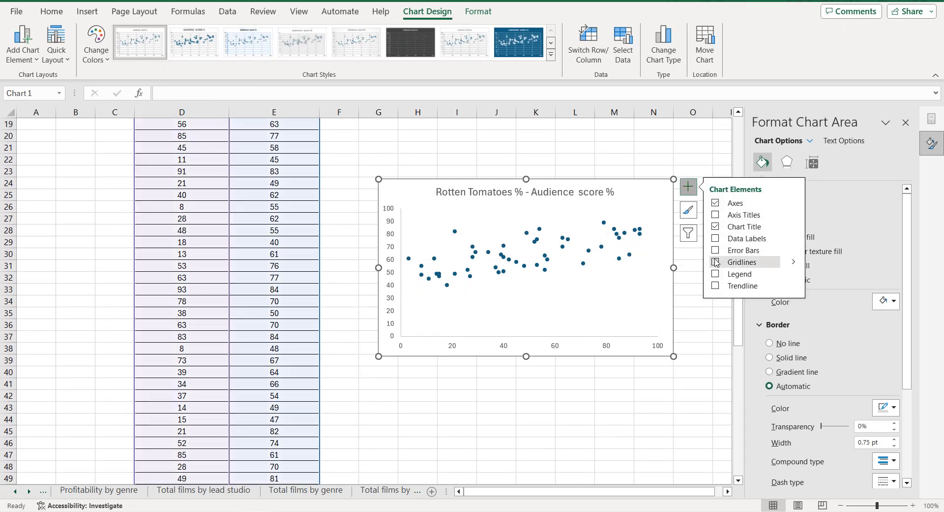
click(600, 195)
click(841, 140)
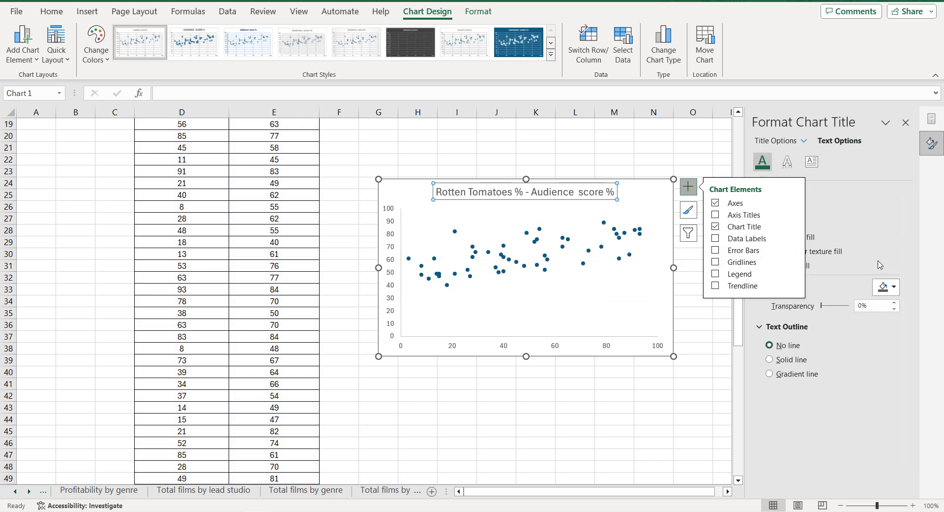
click(885, 287)
click(858, 320)
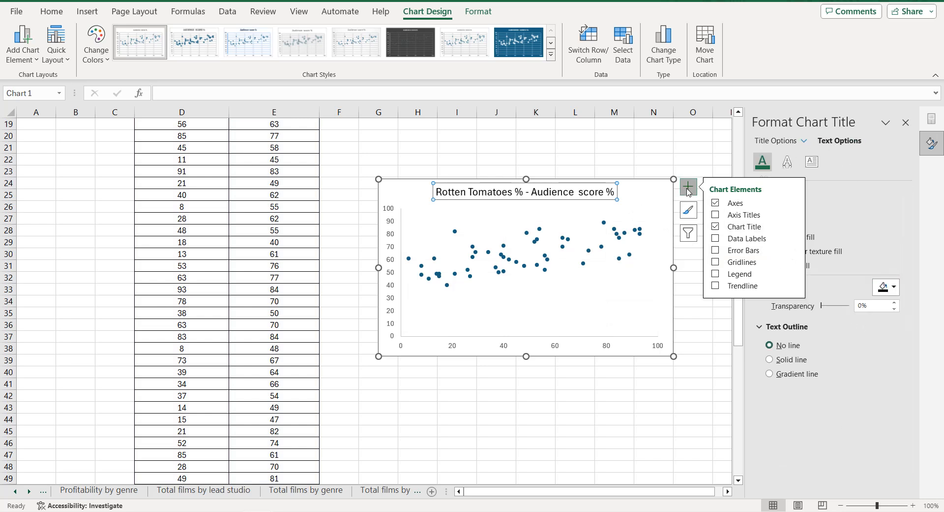
Set the label text of the scatter chart's horizontal and vertical axes to black
click(557, 349)
click(885, 287)
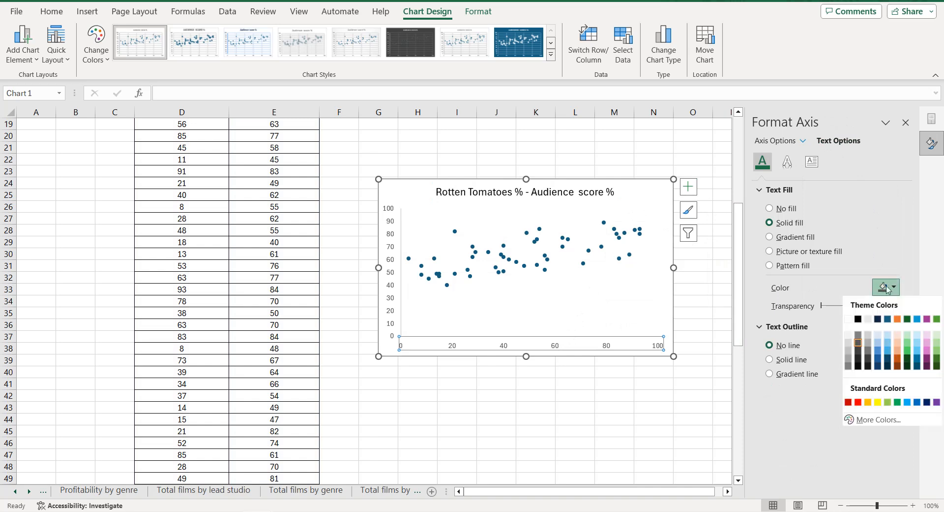
click(858, 321)
click(396, 242)
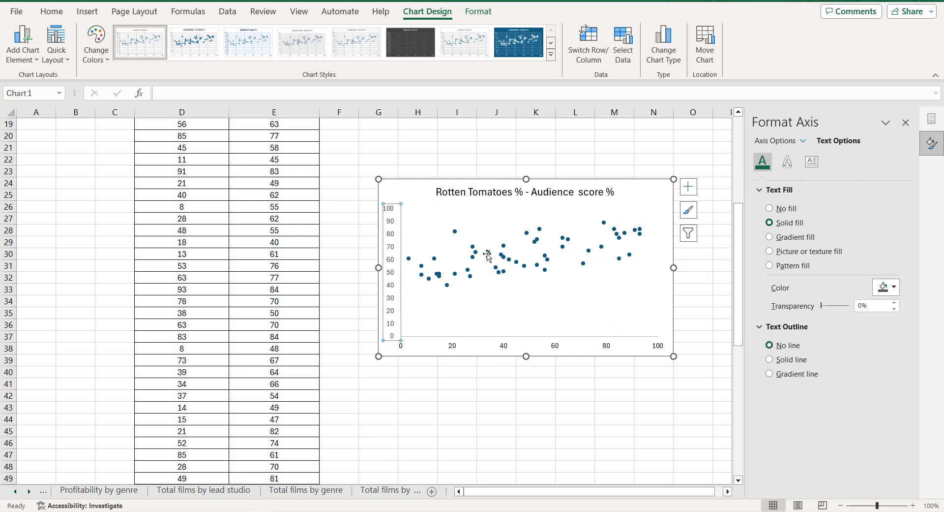
click(885, 287)
click(859, 320)
Give the scatter chart area a solid black border with rounded corners
click(411, 193)
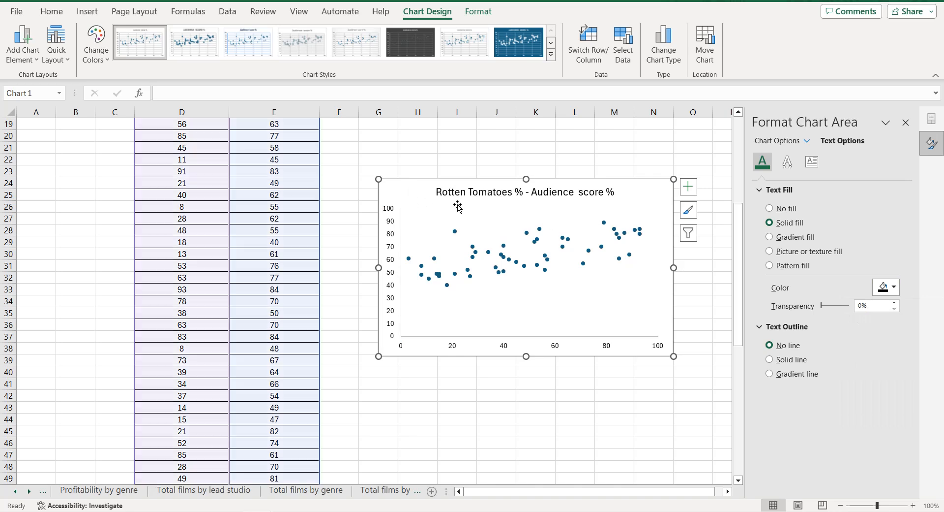
click(778, 143)
click(885, 271)
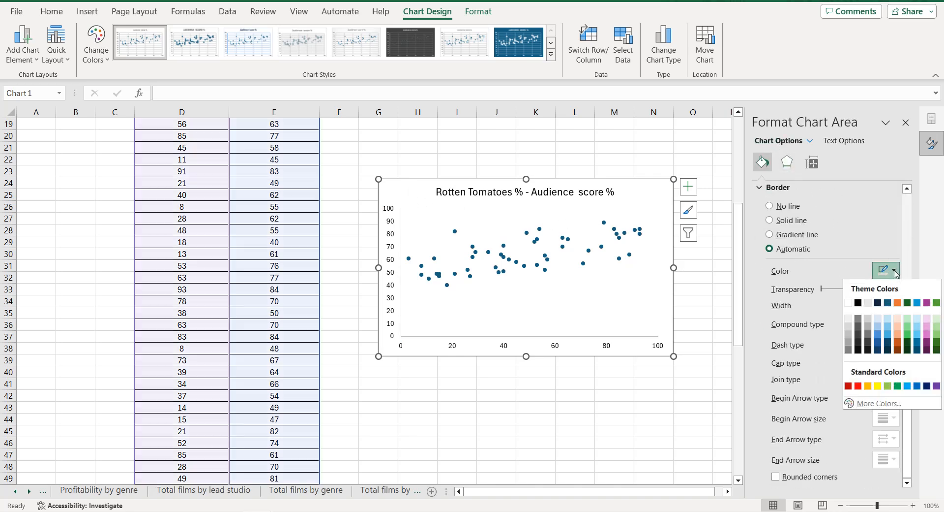
click(858, 303)
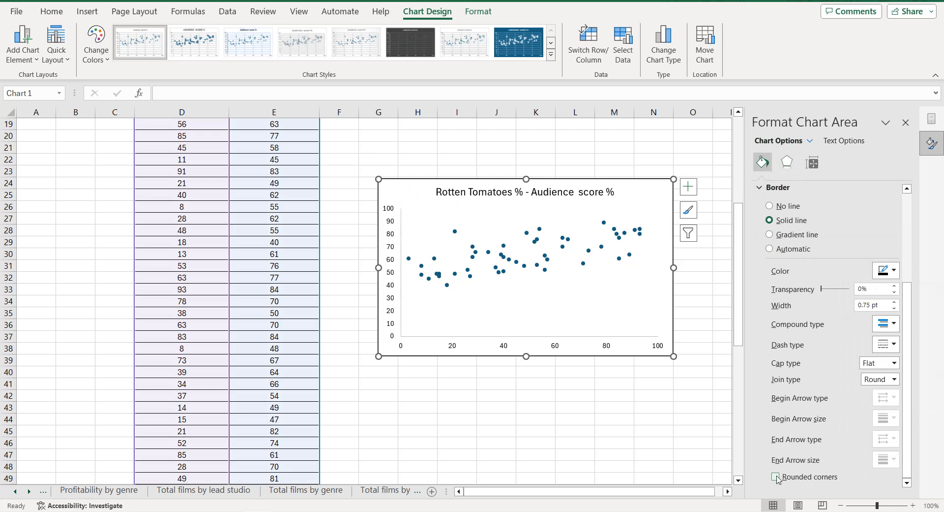
Fill the scatter chart's data markers with solid black
click(630, 255)
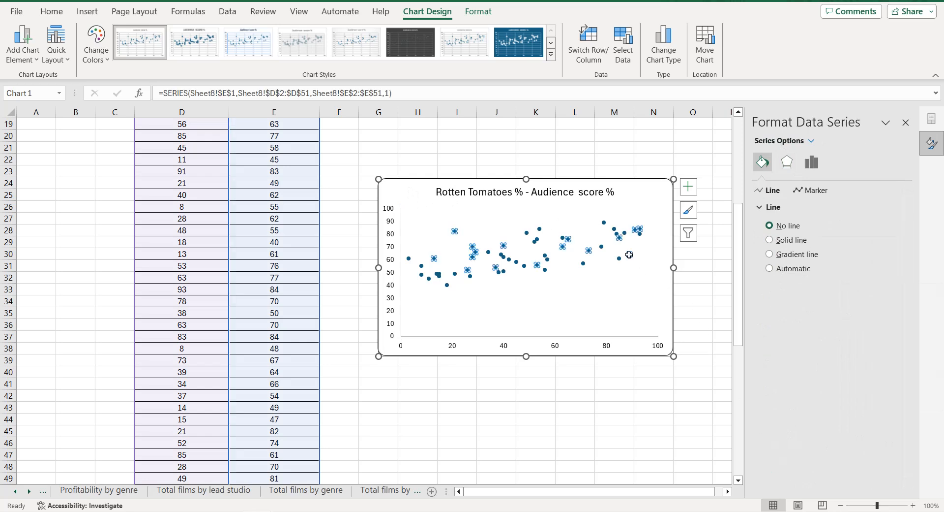
click(802, 193)
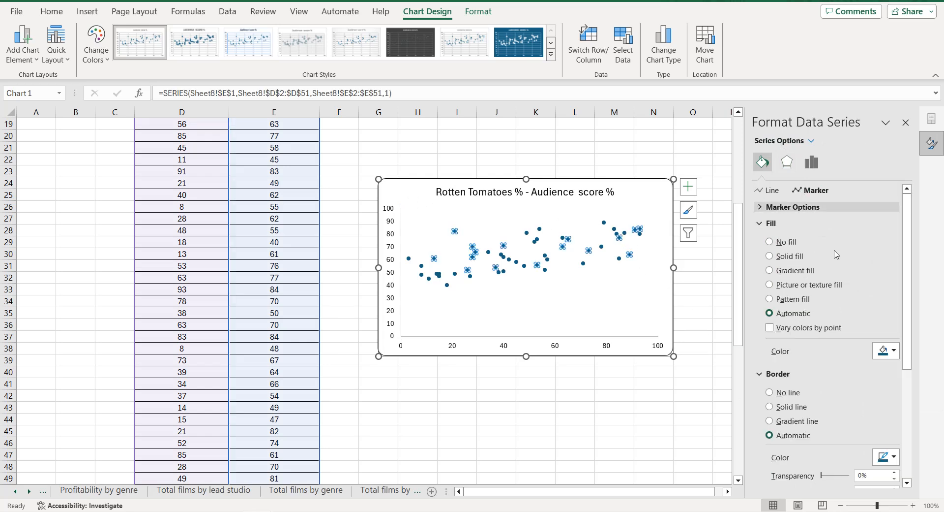
click(886, 351)
key(Escape)
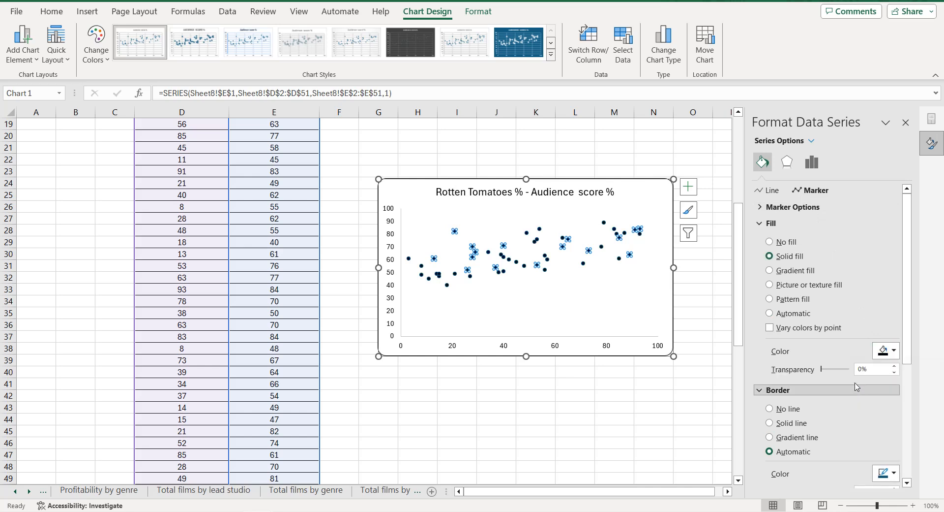
click(656, 212)
Copy the finished scatter chart and paste it into the Dashboard sheet
click(408, 195)
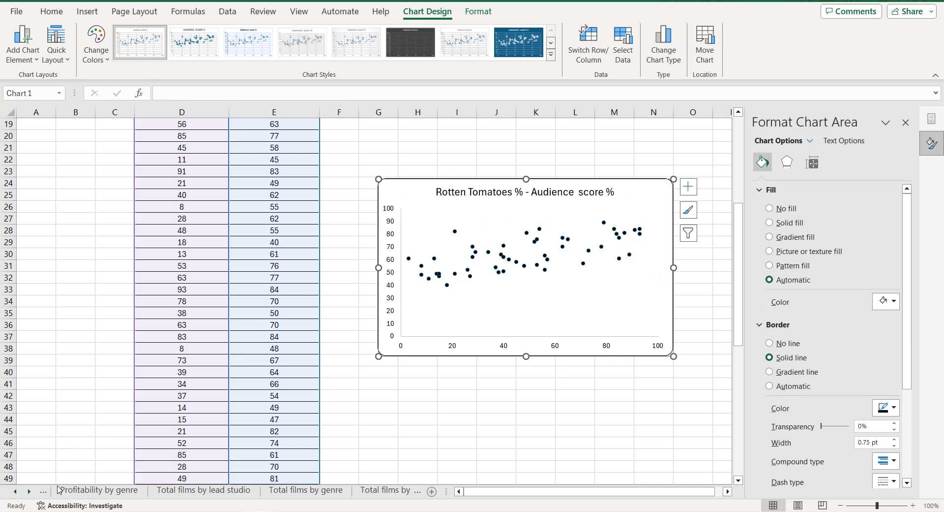
click(16, 491)
click(15, 491)
click(78, 489)
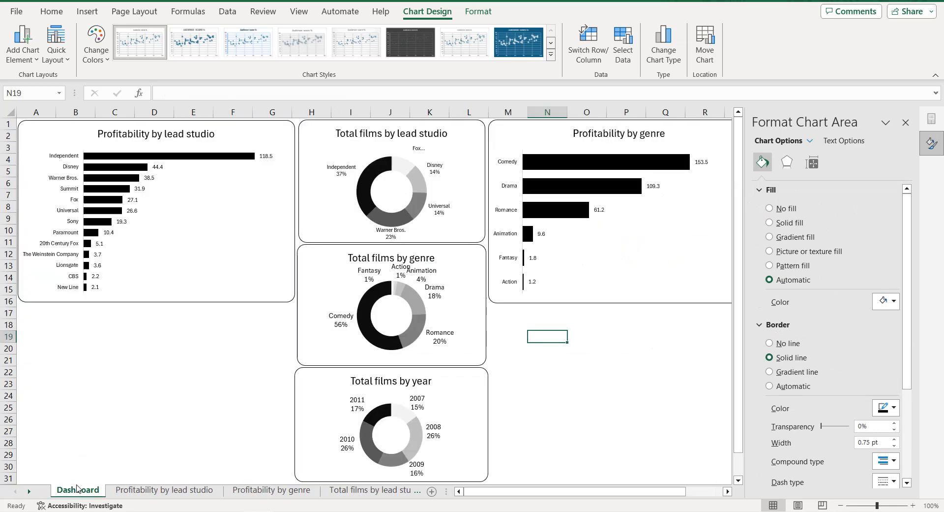
key(ctrl+v)
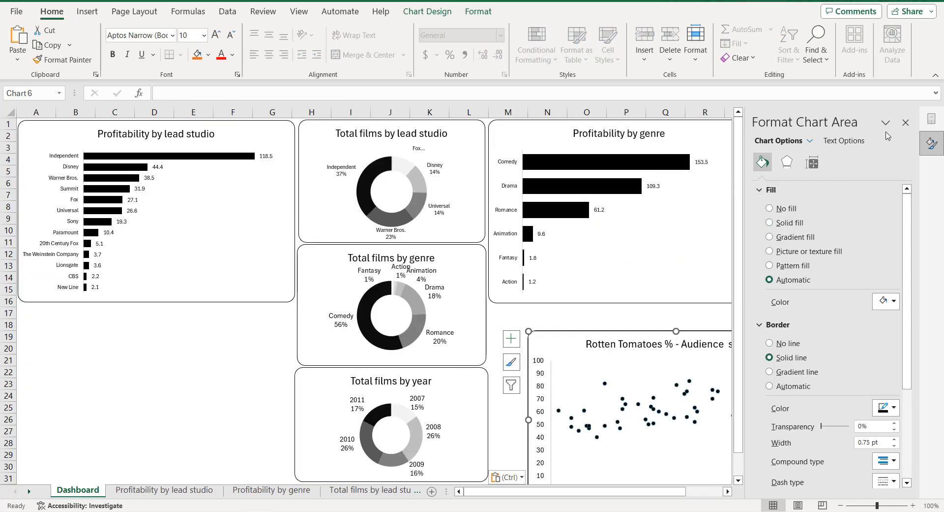
Close the formatting pane, place the scatter chart directly below Profitability by genre and narrow it to the same width
click(905, 123)
drag(723, 332, 683, 305)
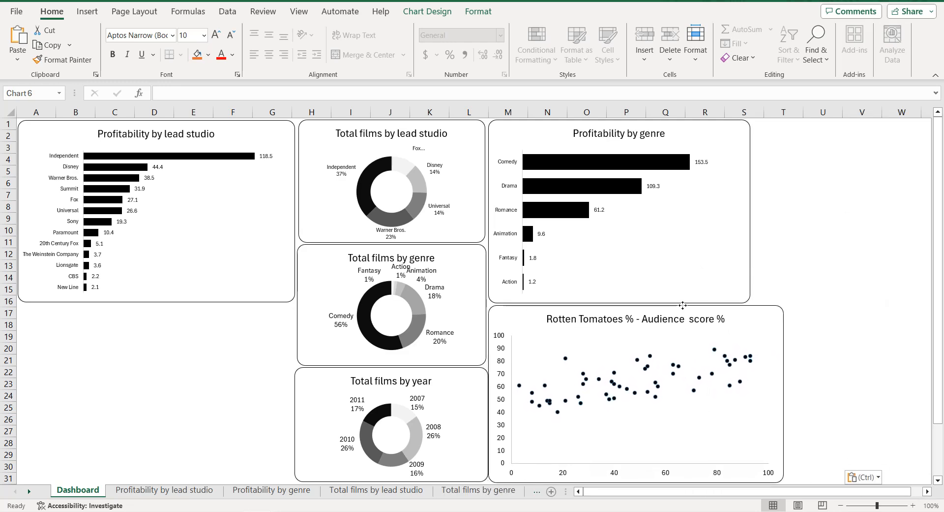
drag(785, 394, 751, 392)
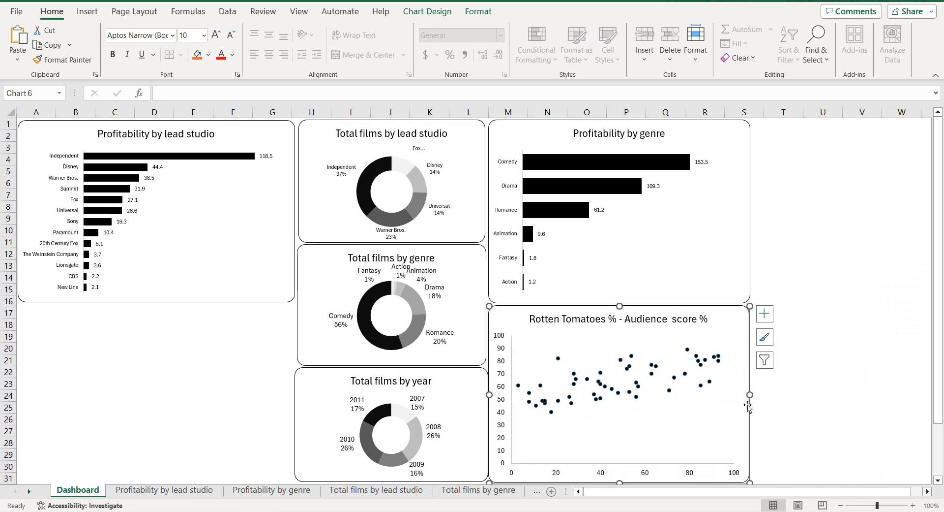
Shorten the Dashboard's scatter chart so its lower edge lines up with the Total films by year chart
drag(620, 482, 619, 457)
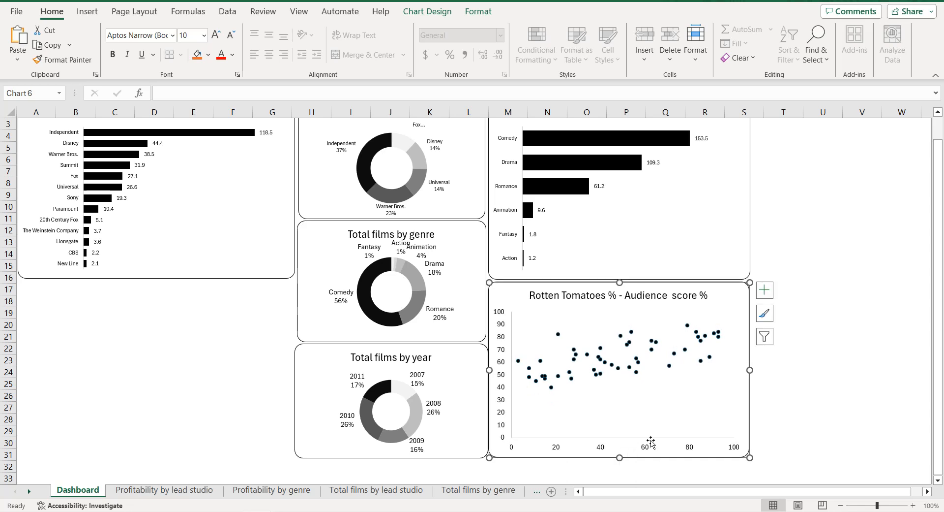
click(846, 309)
scroll(803, 313, up, 1)
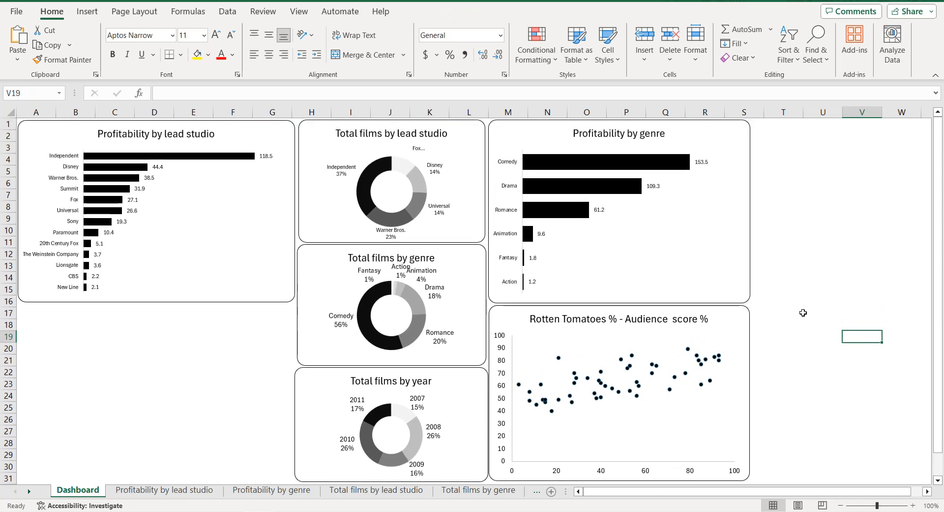
click(748, 330)
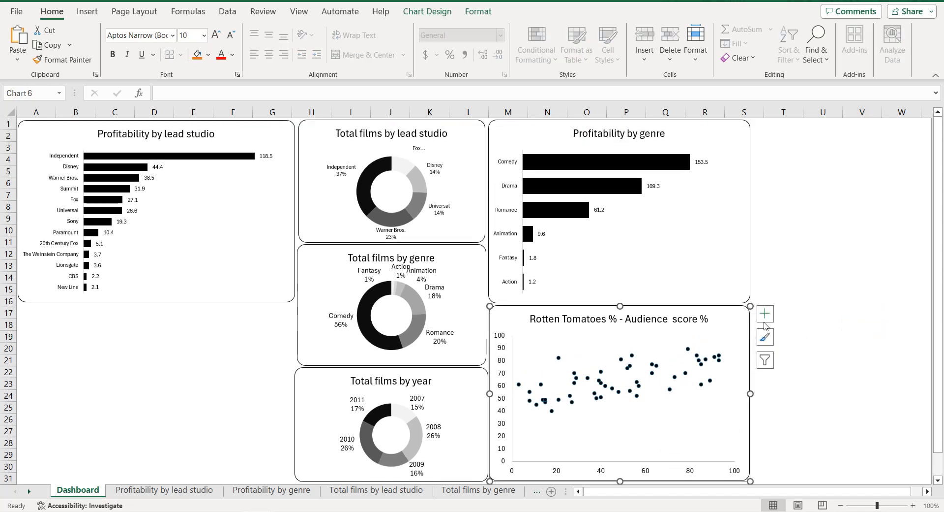
click(823, 302)
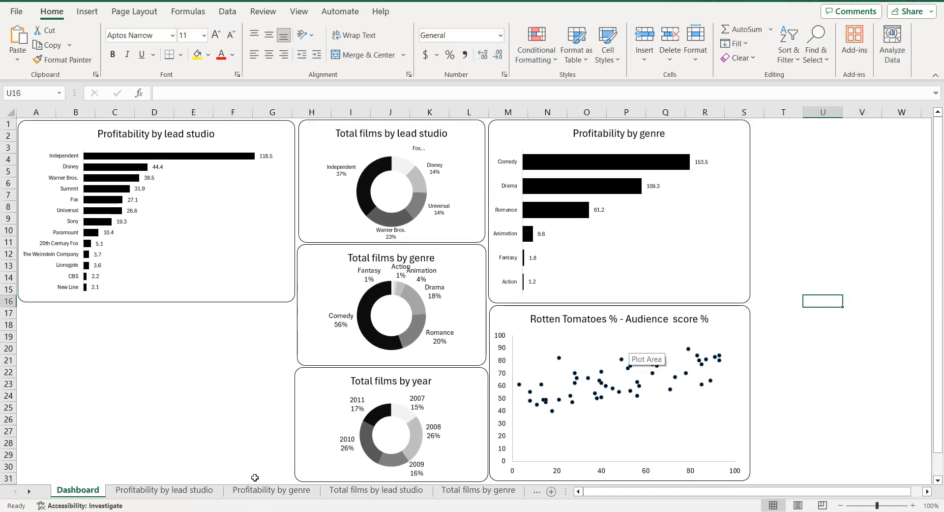
Copy the Rotten Tomatoes % and Worldwide Gross columns from the data sheet into a new sheet
click(29, 491)
click(29, 491)
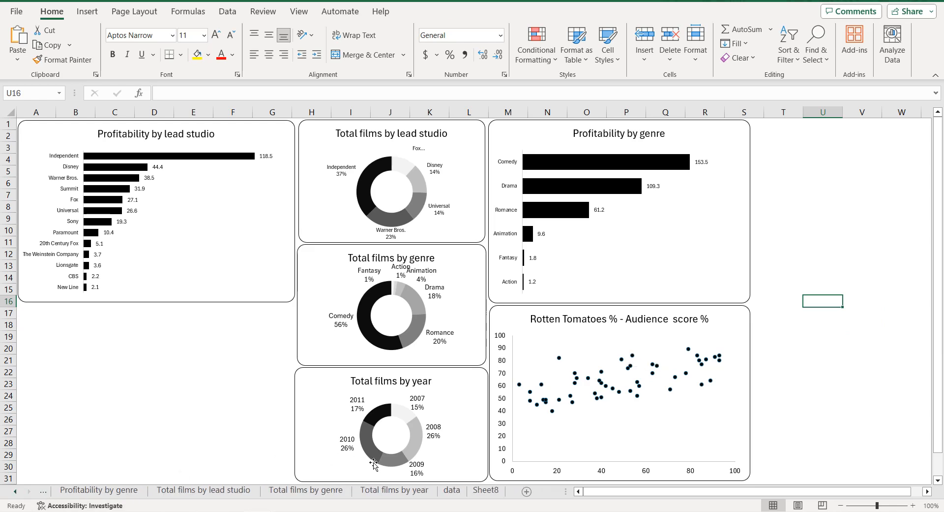
click(448, 490)
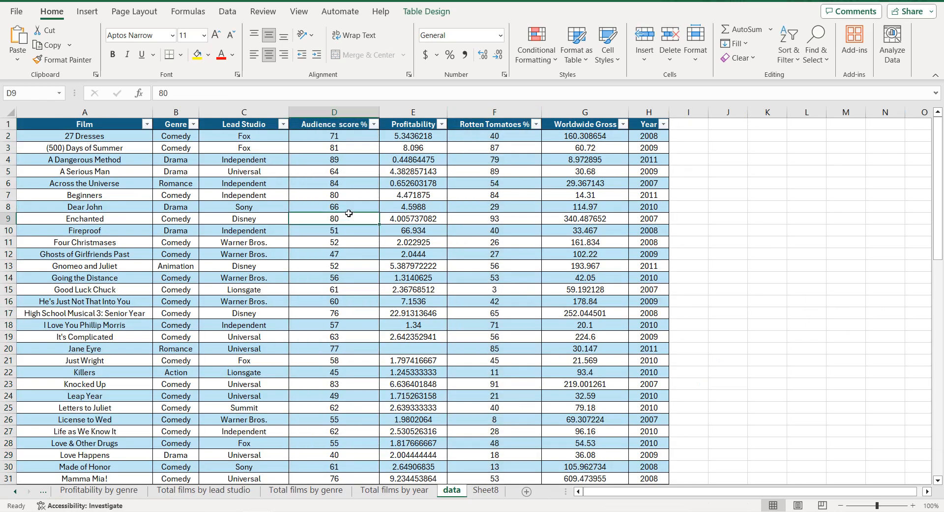
click(492, 112)
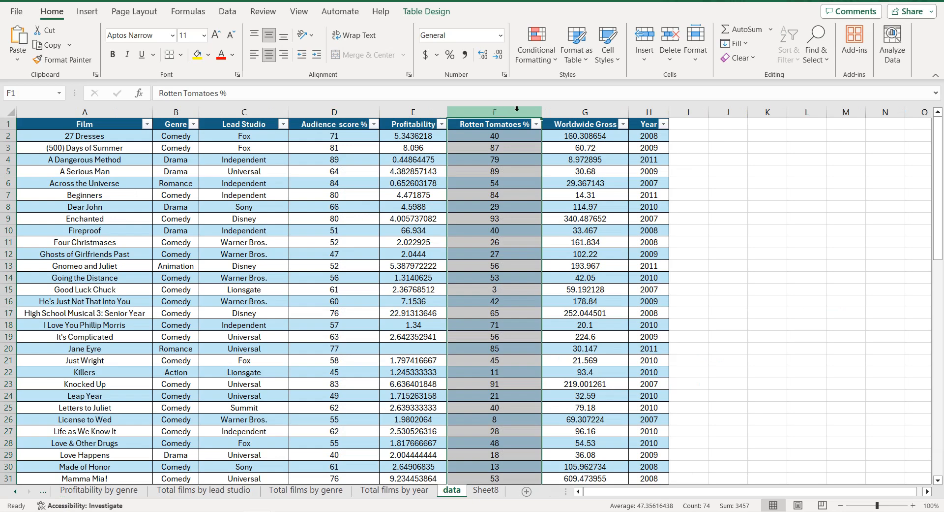
ctrl+click(570, 115)
key(ctrl+c)
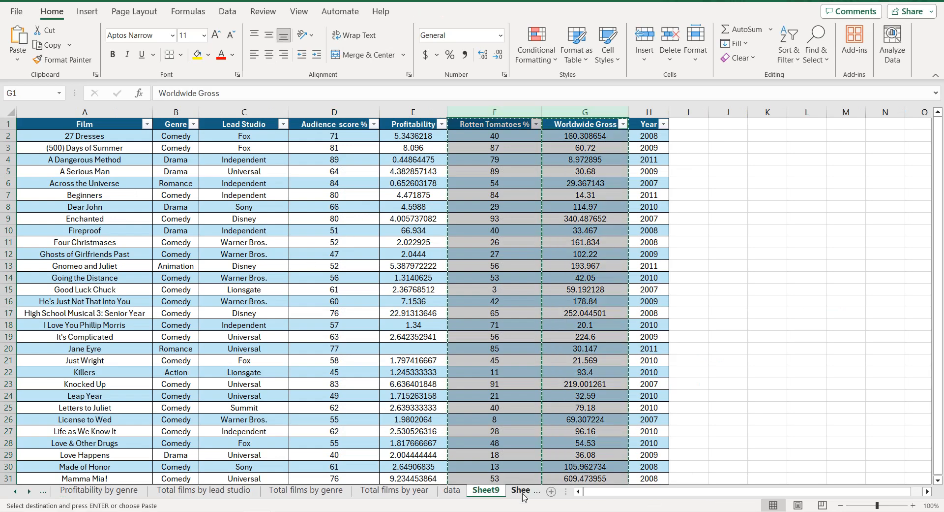
click(552, 491)
key(ctrl+v)
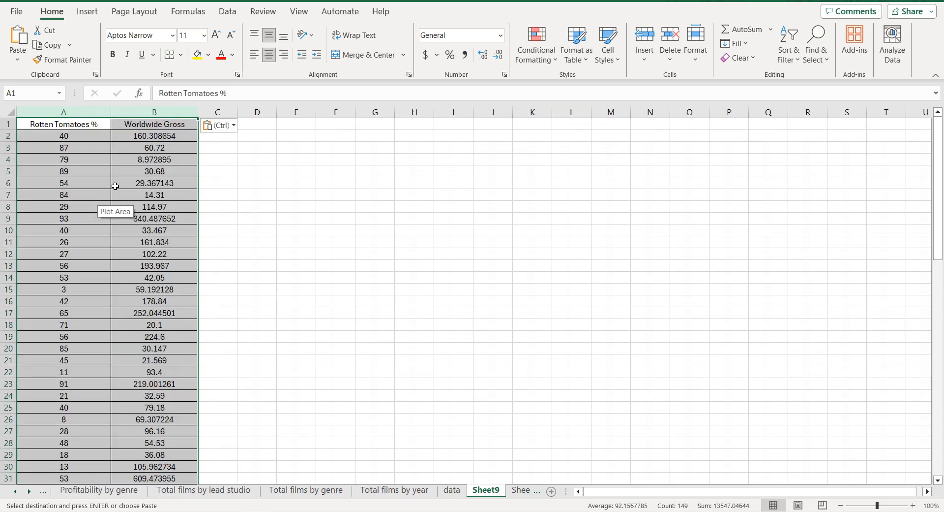
Insert the recommended scatter chart from all the Rotten Tomatoes % and Worldwide Gross data
click(90, 126)
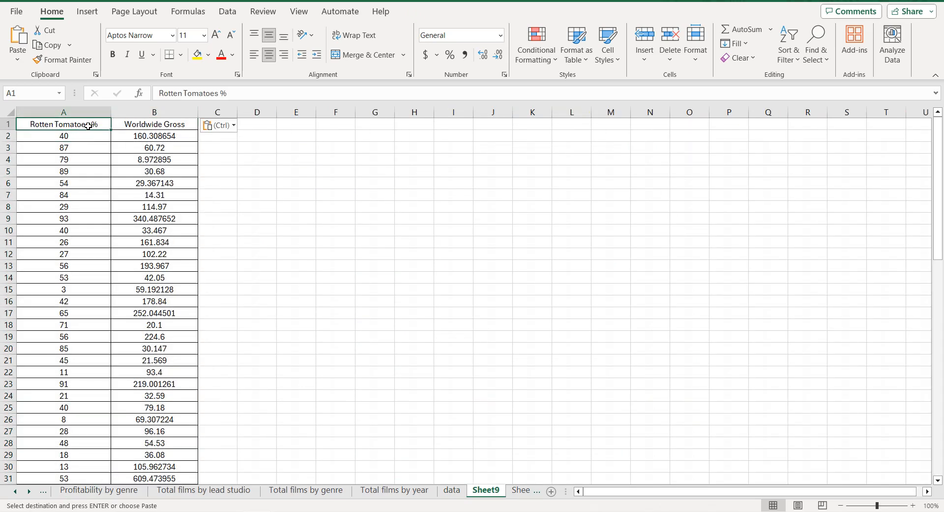
key(ctrl+shift+End)
click(89, 12)
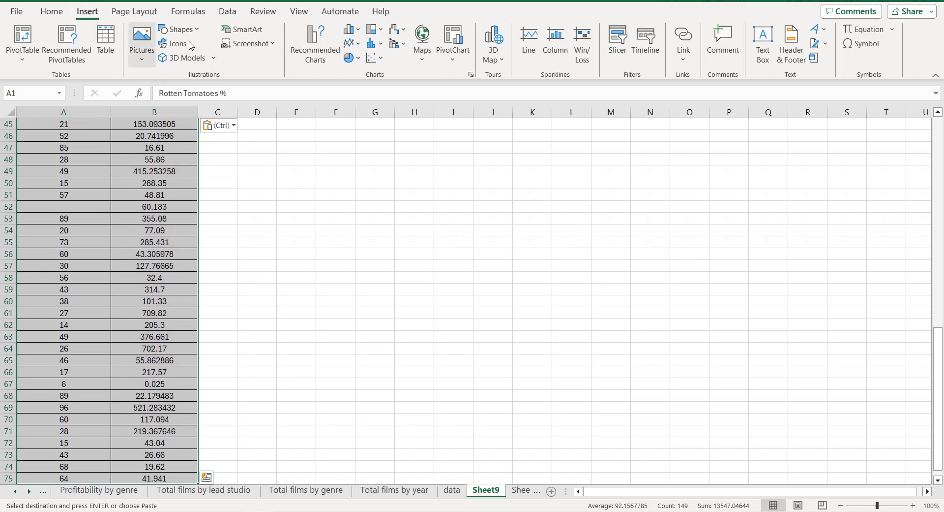
click(322, 54)
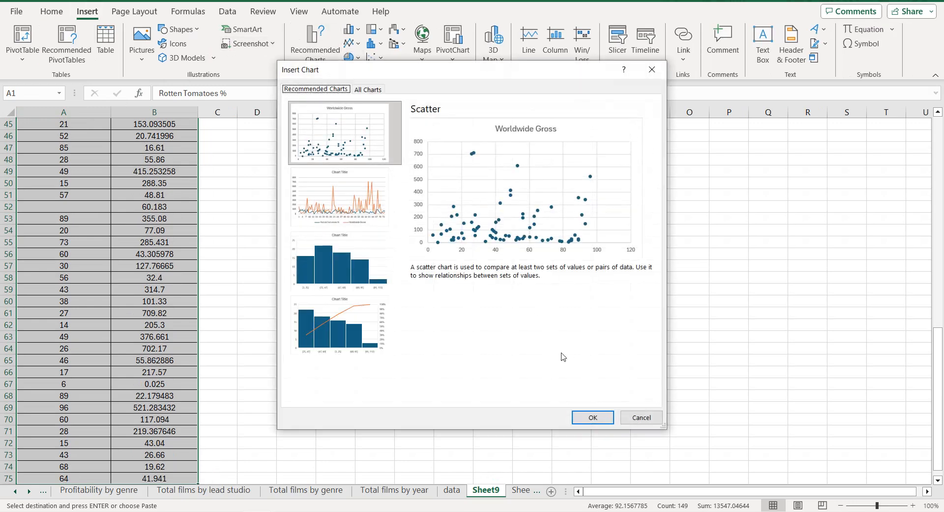
click(593, 417)
Move the Worldwide Gross scatter chart up beside the first rows of the data
drag(540, 219, 610, 192)
scroll(204, 224, up, 14)
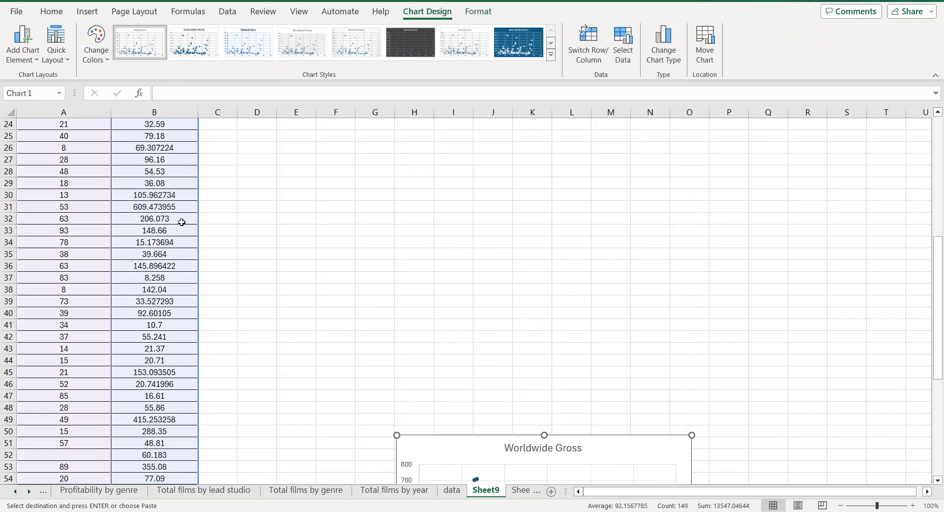
scroll(238, 246, down, 6)
scroll(238, 246, down, 5)
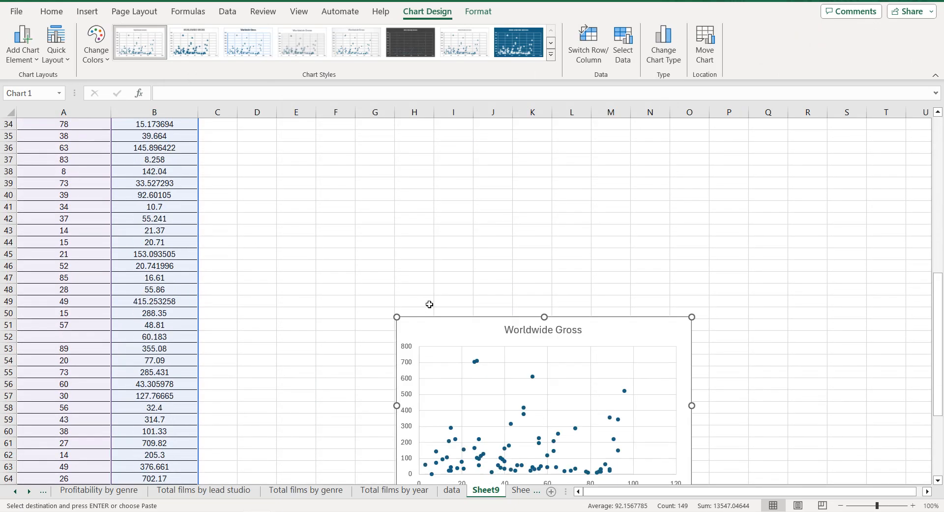
drag(469, 324, 436, 162)
scroll(438, 196, up, 5)
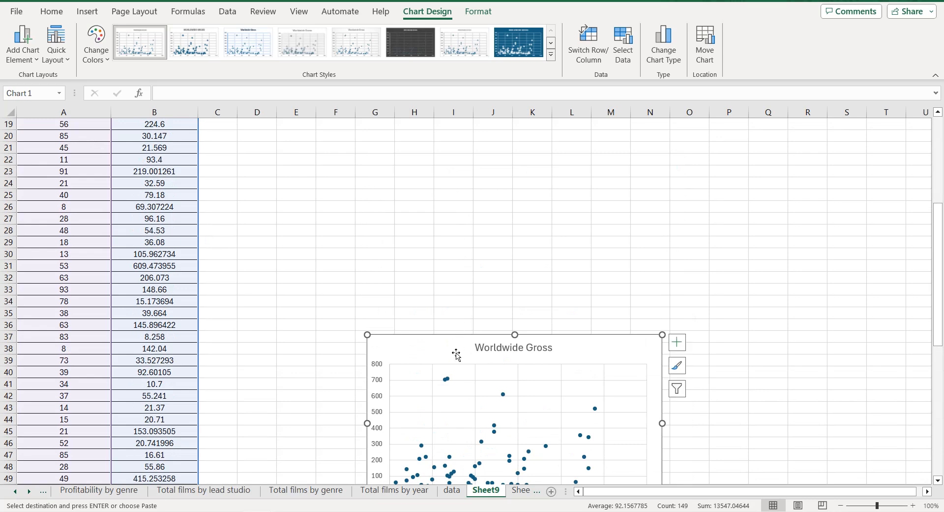
drag(451, 348, 452, 183)
scroll(455, 207, up, 5)
drag(459, 356, 446, 196)
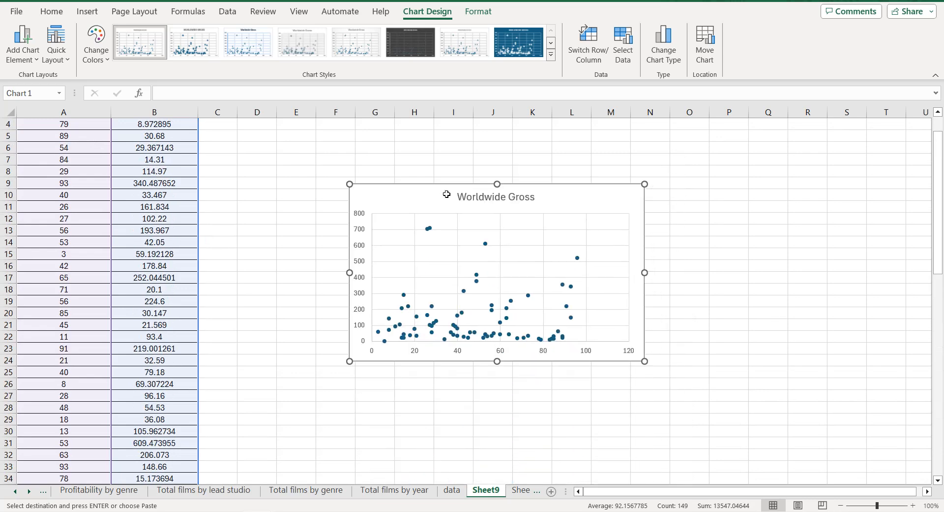
scroll(444, 211, up, 1)
drag(440, 236, 451, 178)
Change the scatter chart's title to "Rotten Tomatoes % - Worldwide Gross", copying the first part from cell A1
click(92, 127)
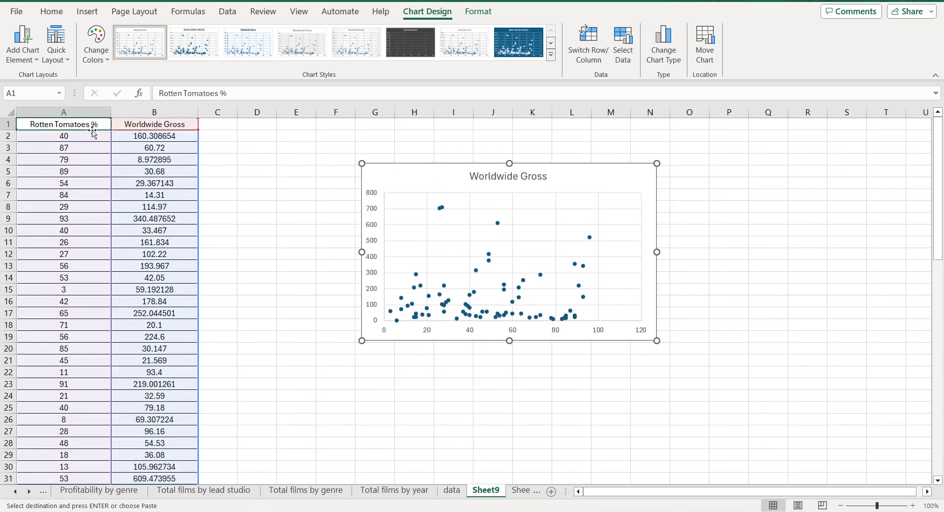
drag(255, 91, 159, 93)
key(ctrl+c)
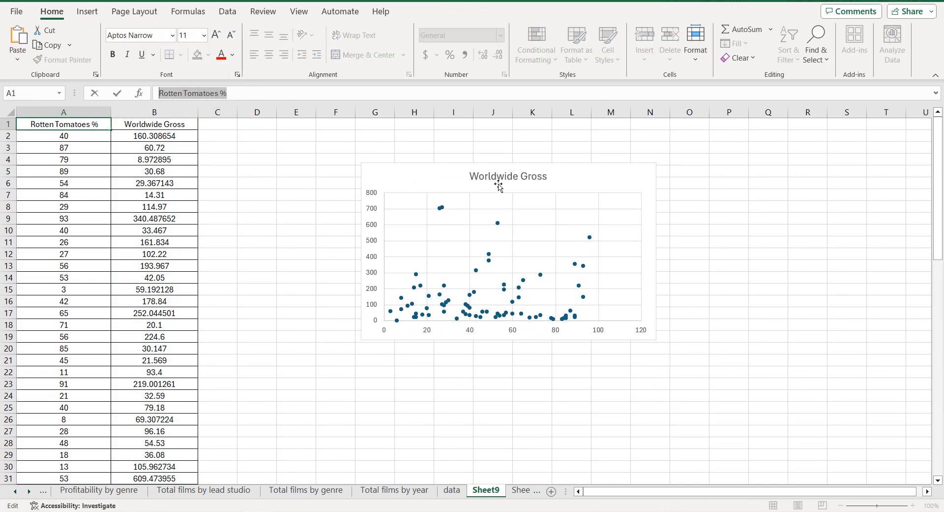
click(485, 175)
click(469, 175)
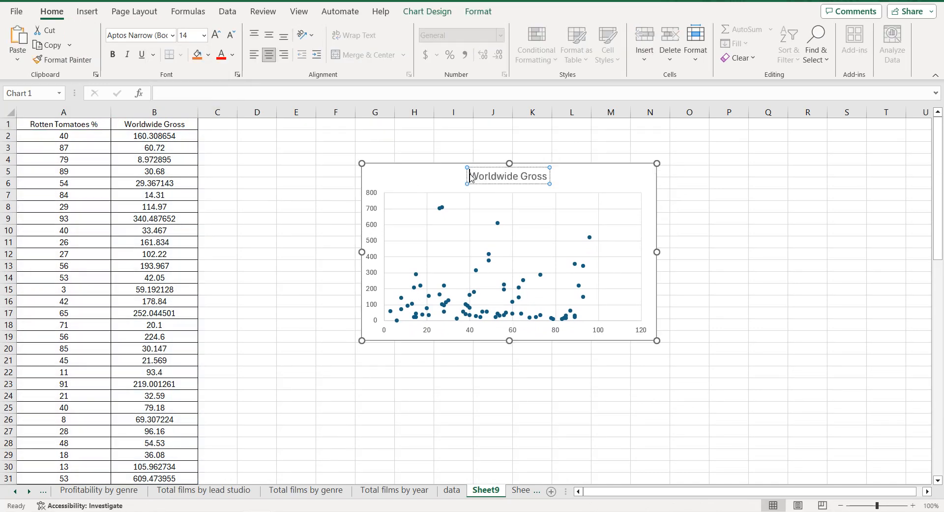
key(ctrl+v)
text(-)
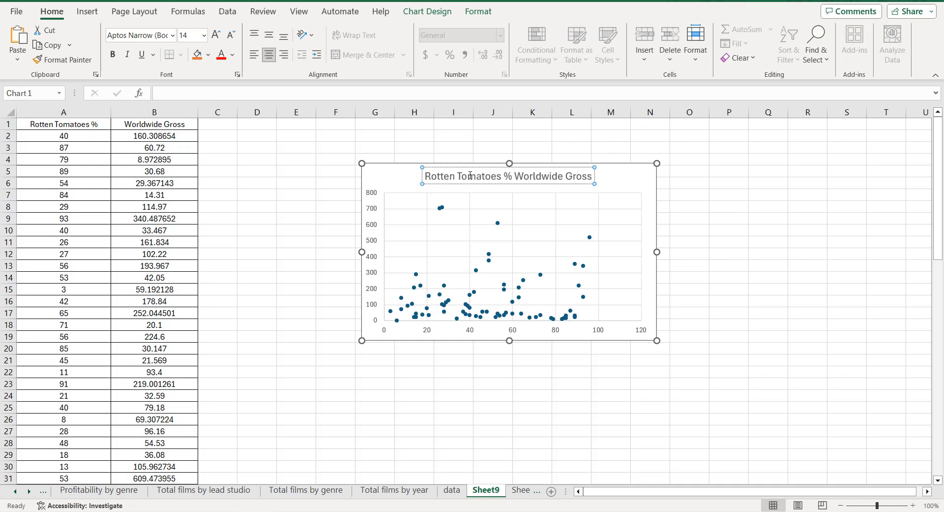
click(392, 182)
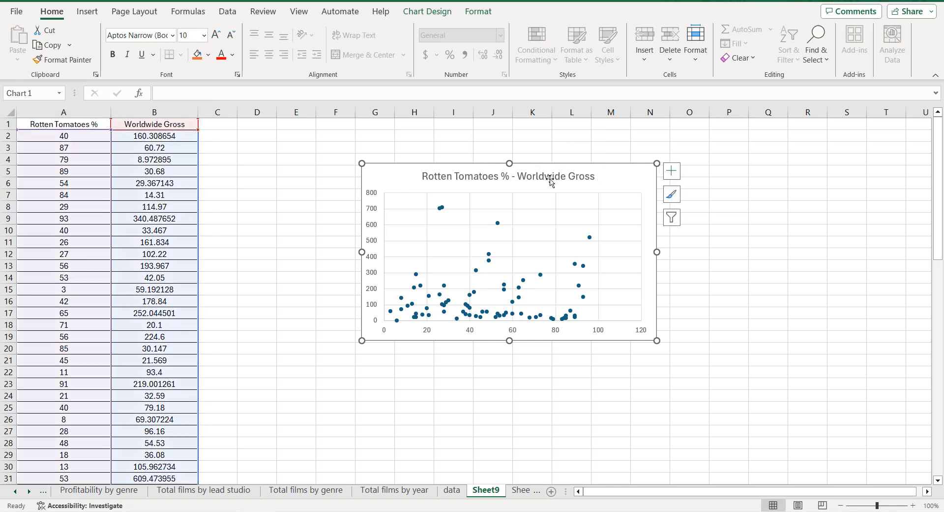
Remove the scatter chart's gridlines and set its title text to black
click(671, 171)
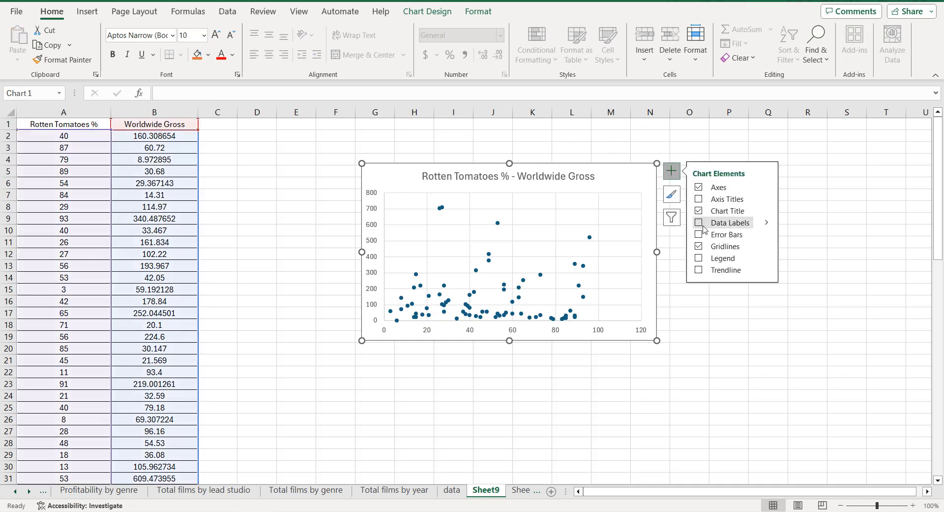
click(699, 246)
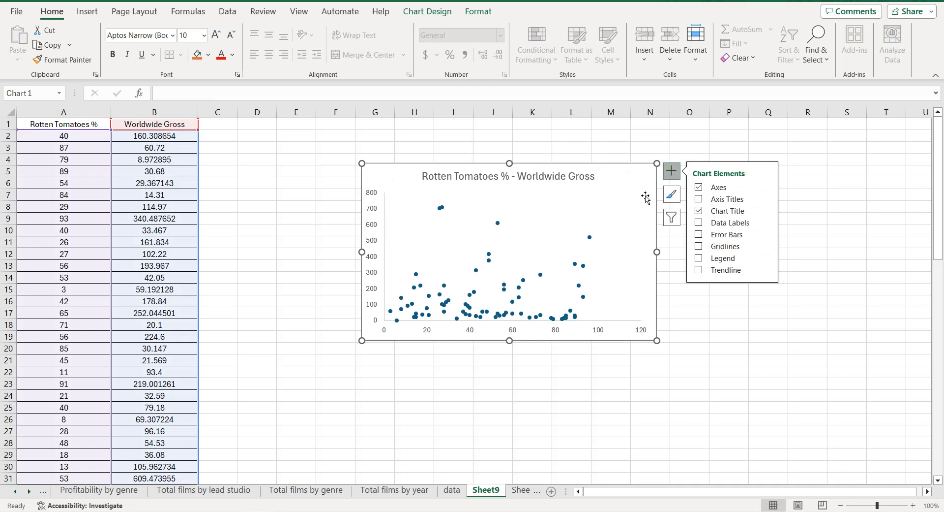
click(585, 177)
right_click(582, 183)
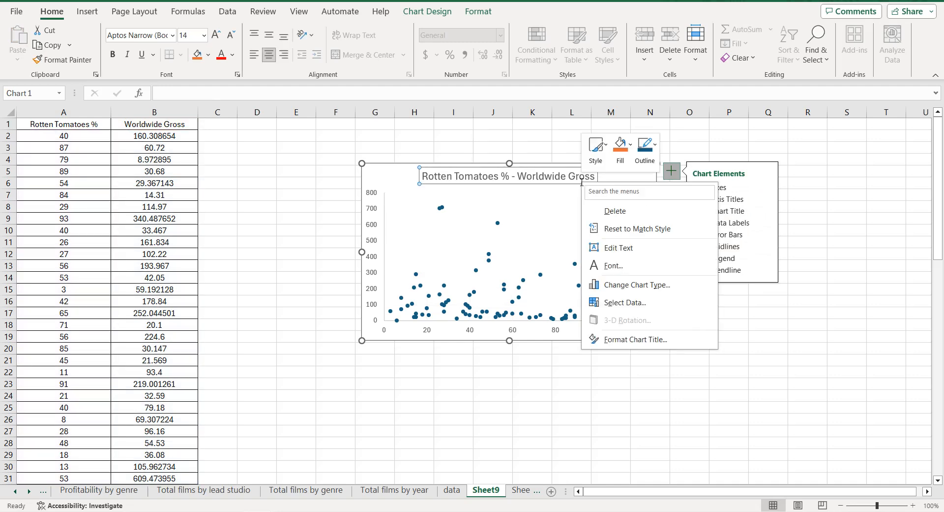
click(635, 340)
click(837, 142)
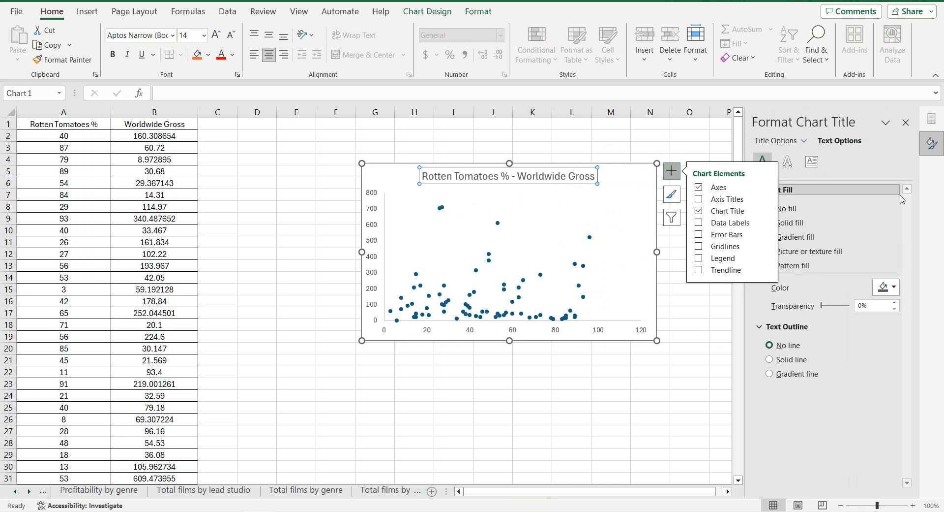
click(888, 287)
click(859, 320)
Set the labels of the scatter chart's horizontal and vertical axes to black
click(618, 331)
click(888, 286)
click(858, 320)
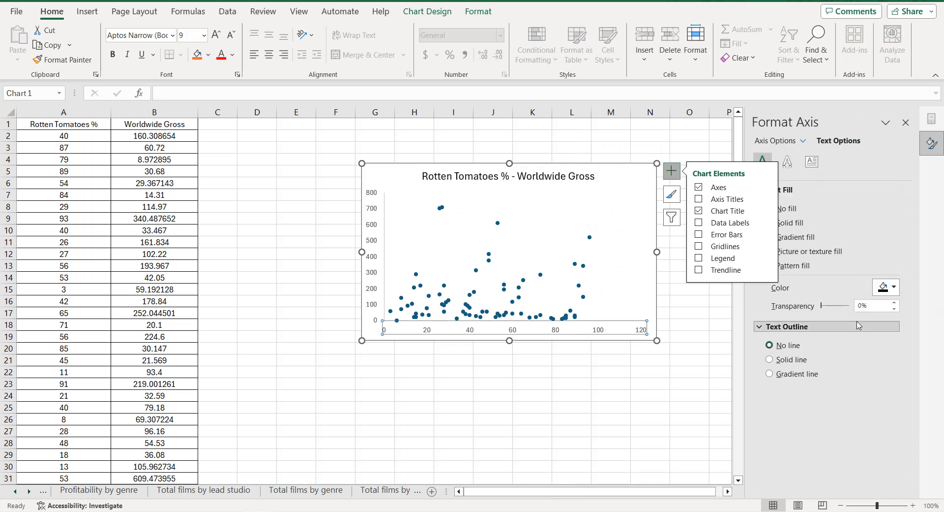
click(380, 258)
click(884, 290)
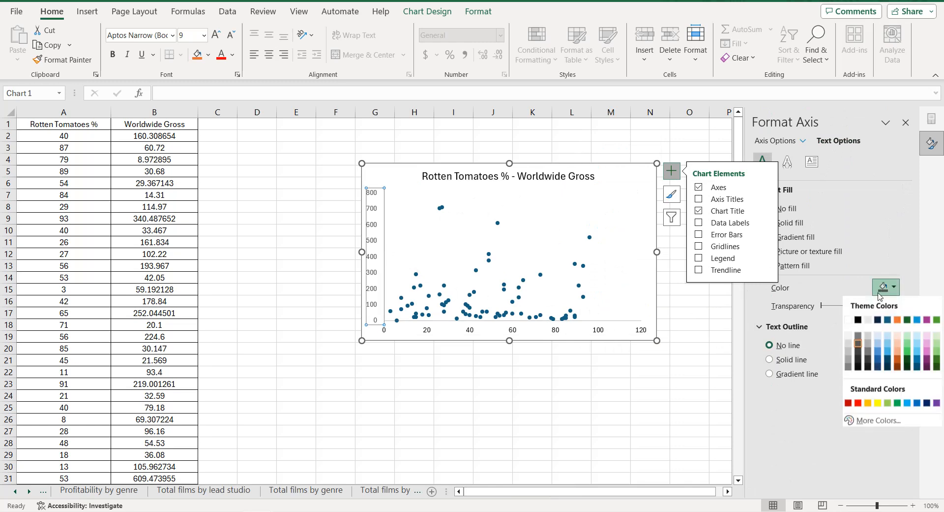
click(858, 320)
Fill the data markers of the Worldwide Gross scatter chart with black
click(587, 299)
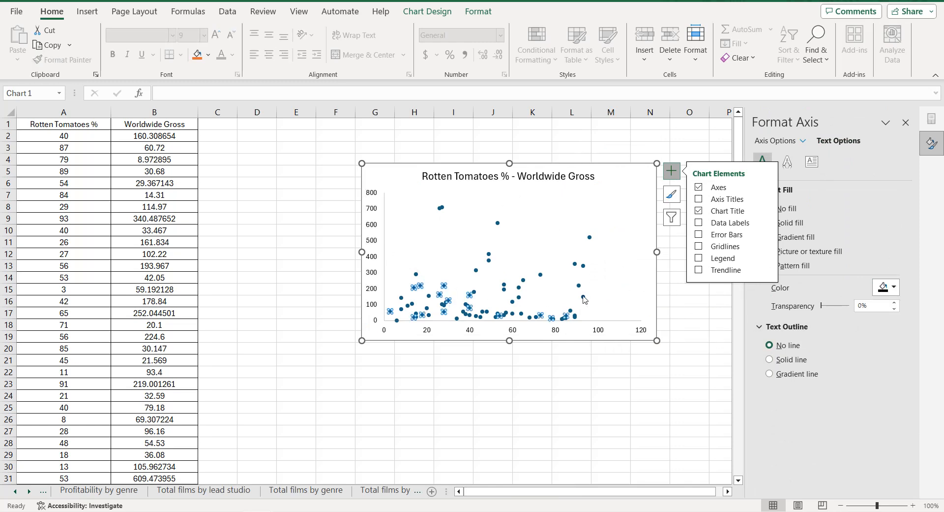
click(679, 170)
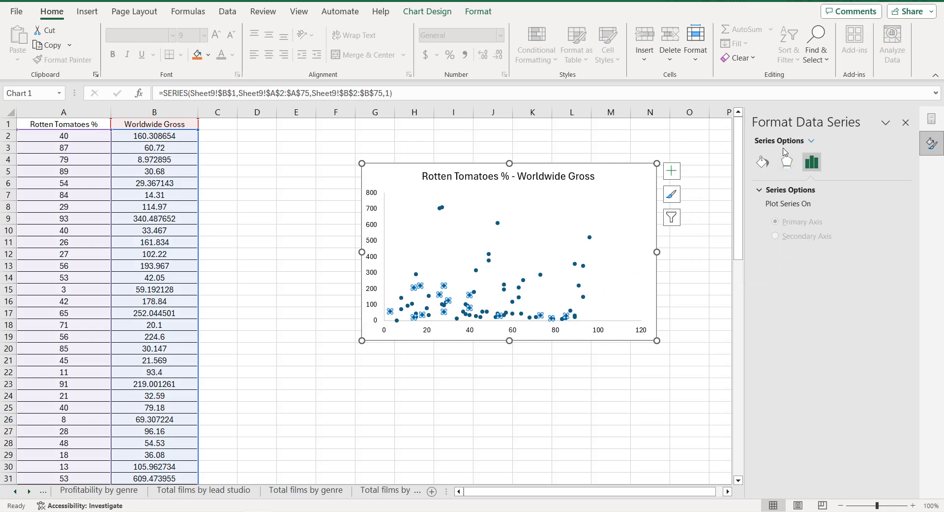
click(763, 164)
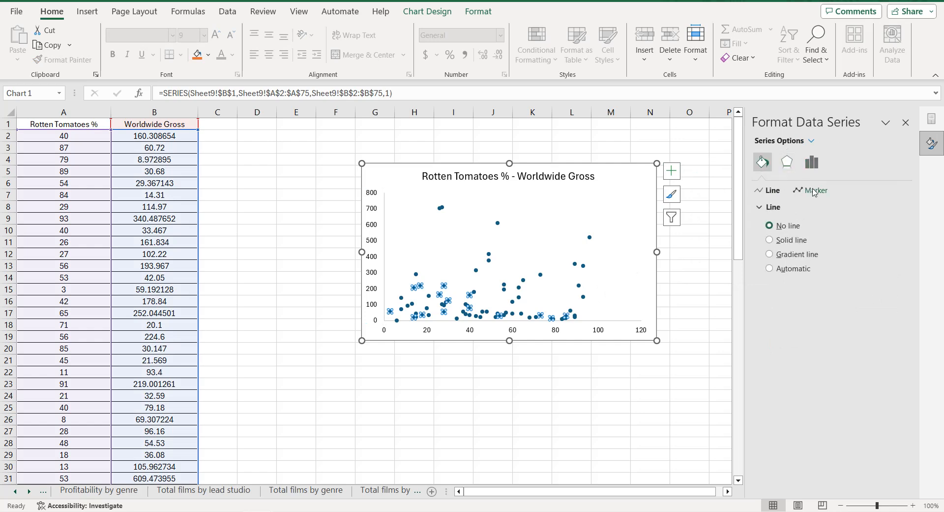
click(813, 190)
click(886, 350)
click(858, 383)
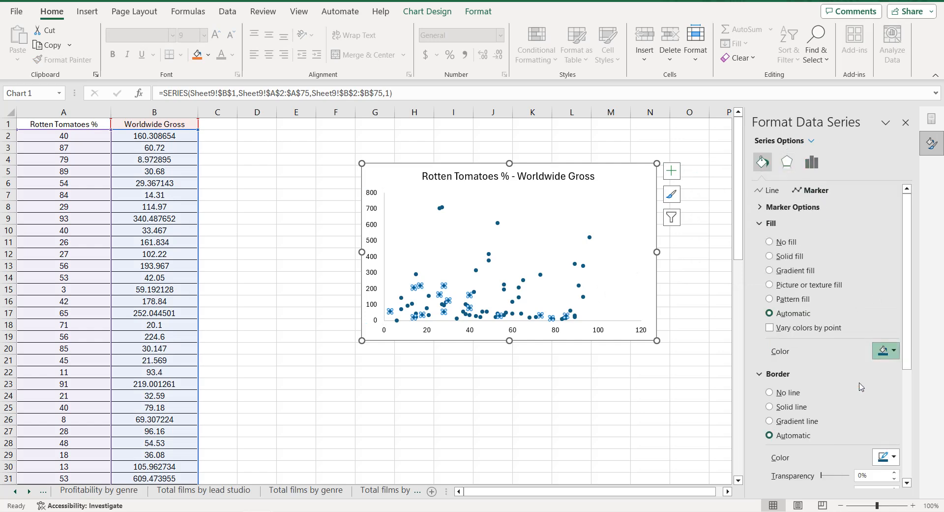
Give the Worldwide Gross scatter chart's area a solid black border
click(396, 177)
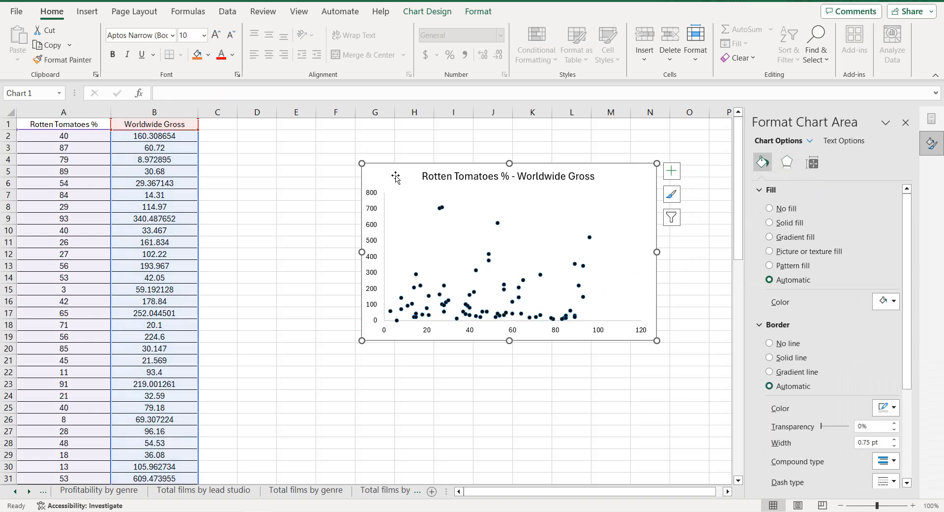
click(668, 171)
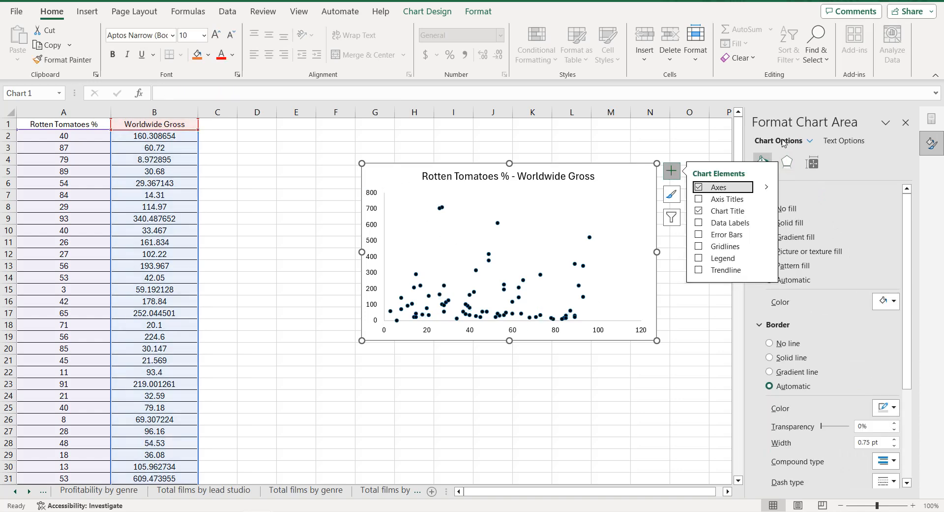
click(668, 174)
scroll(830, 206, down, 3)
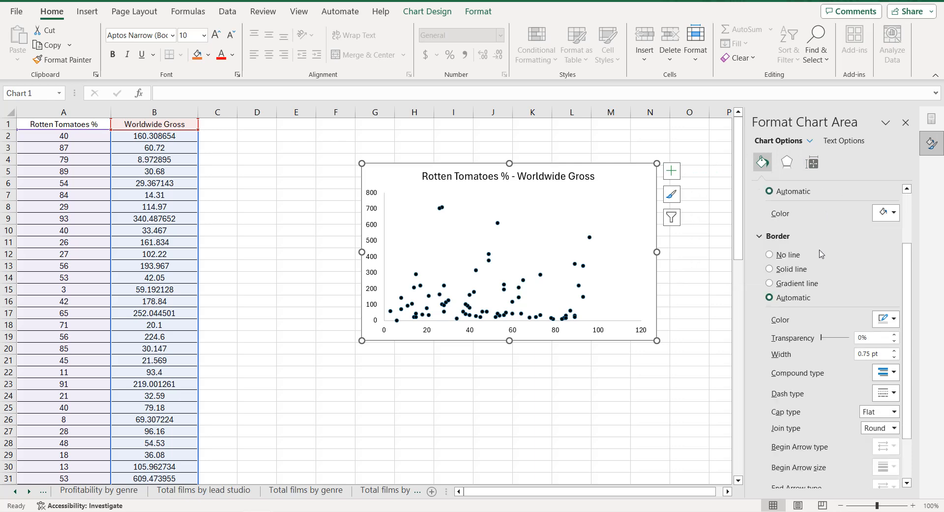
click(881, 320)
click(858, 350)
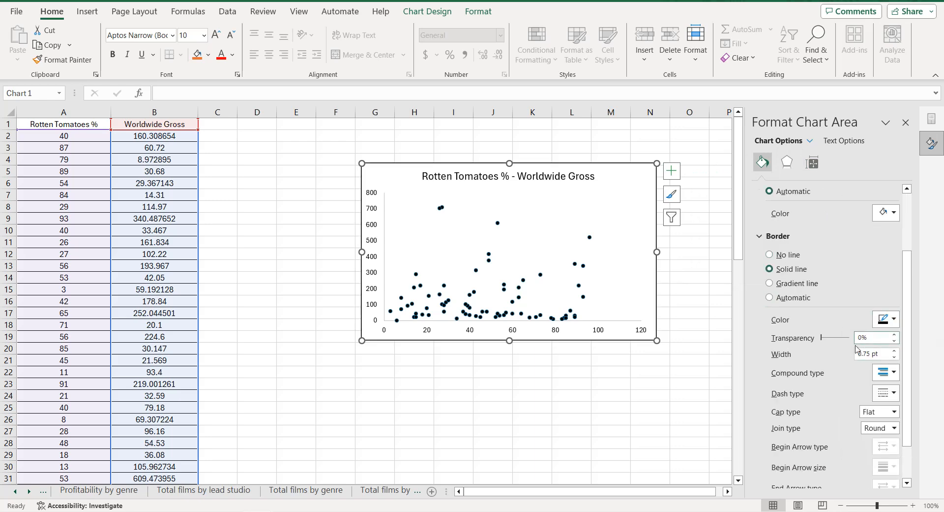
Round the corners of the Worldwide Gross scatter chart and place a copy on the Dashboard sheet below Profitability by lead studio
scroll(789, 470, down, 2)
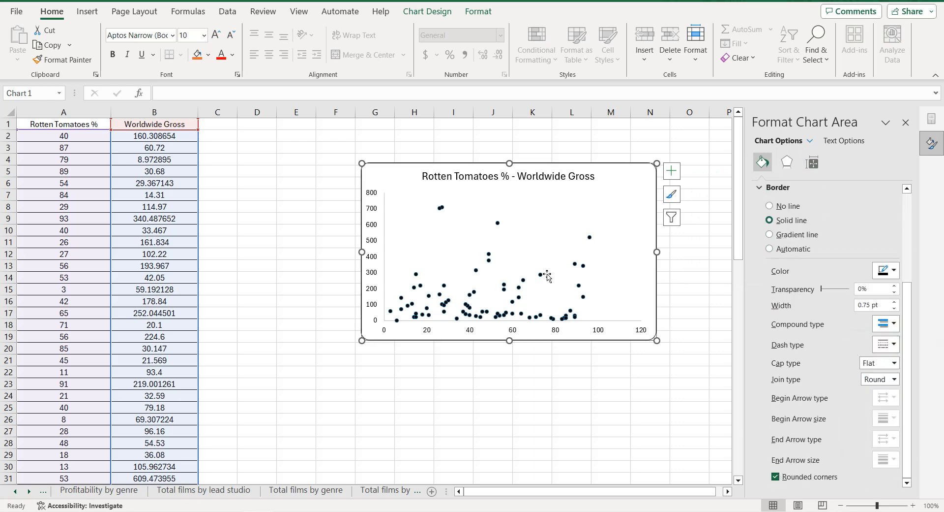
key(ctrl+c)
click(16, 491)
click(16, 491)
click(77, 490)
click(138, 335)
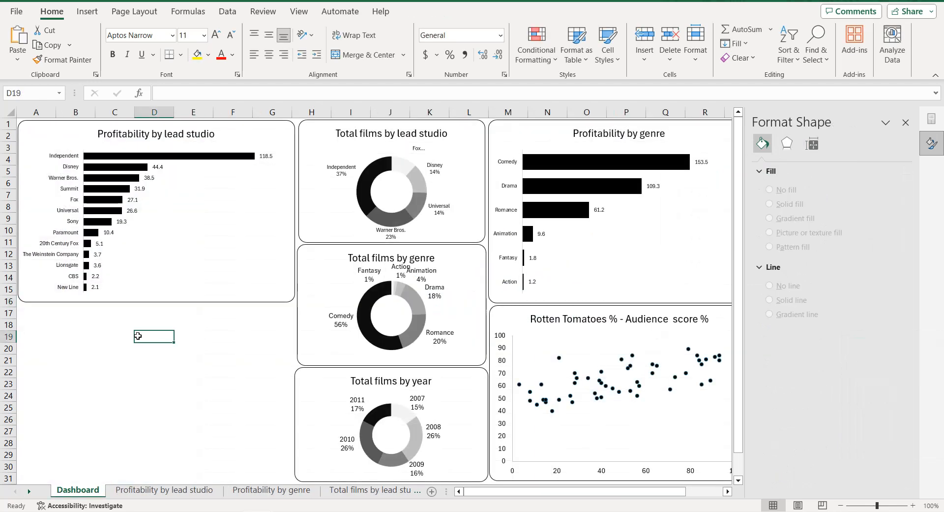
key(ctrl+v)
drag(240, 323, 128, 304)
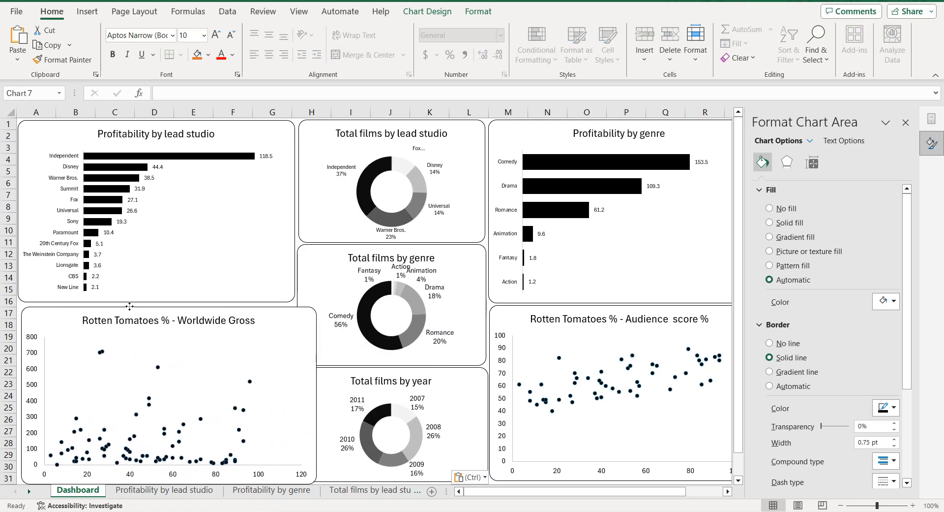
Narrow the copied Worldwide Gross chart so it clears the doughnut charts, and trim the left edge of the Total films by year chart
drag(313, 394, 293, 391)
click(302, 388)
drag(297, 424, 299, 423)
click(306, 305)
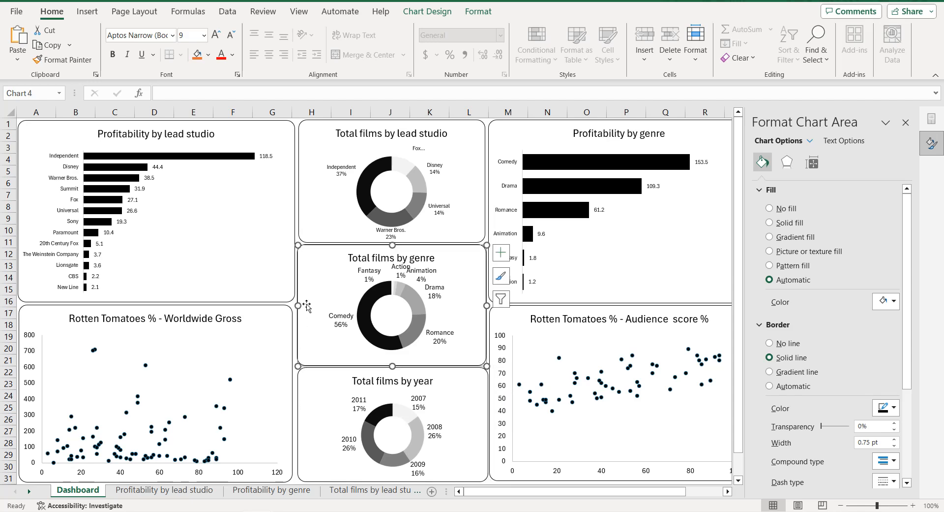
Align the side edges of the Worldwide Gross chart with the Profitability by lead studio chart, then close the formatting pane and deselect the chart
click(292, 330)
drag(292, 330, 293, 329)
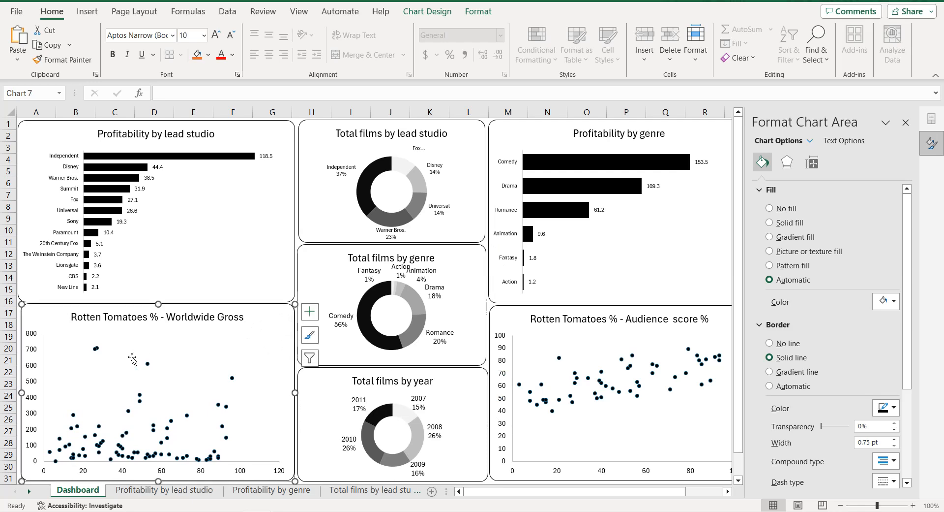
drag(20, 390, 19, 391)
click(906, 123)
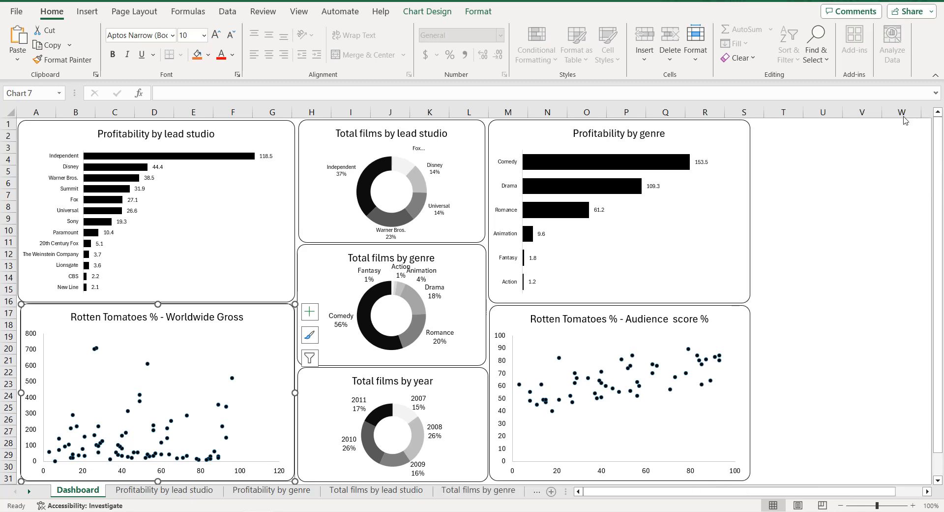
click(822, 169)
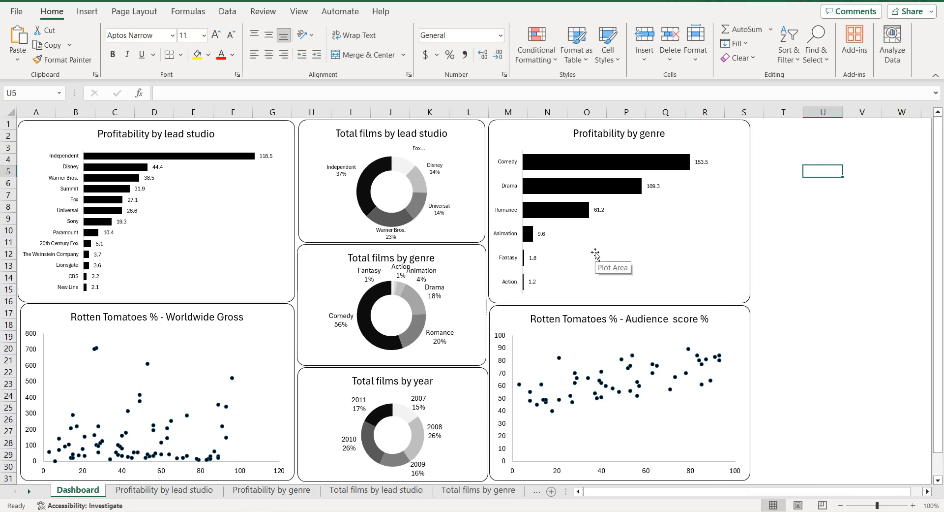